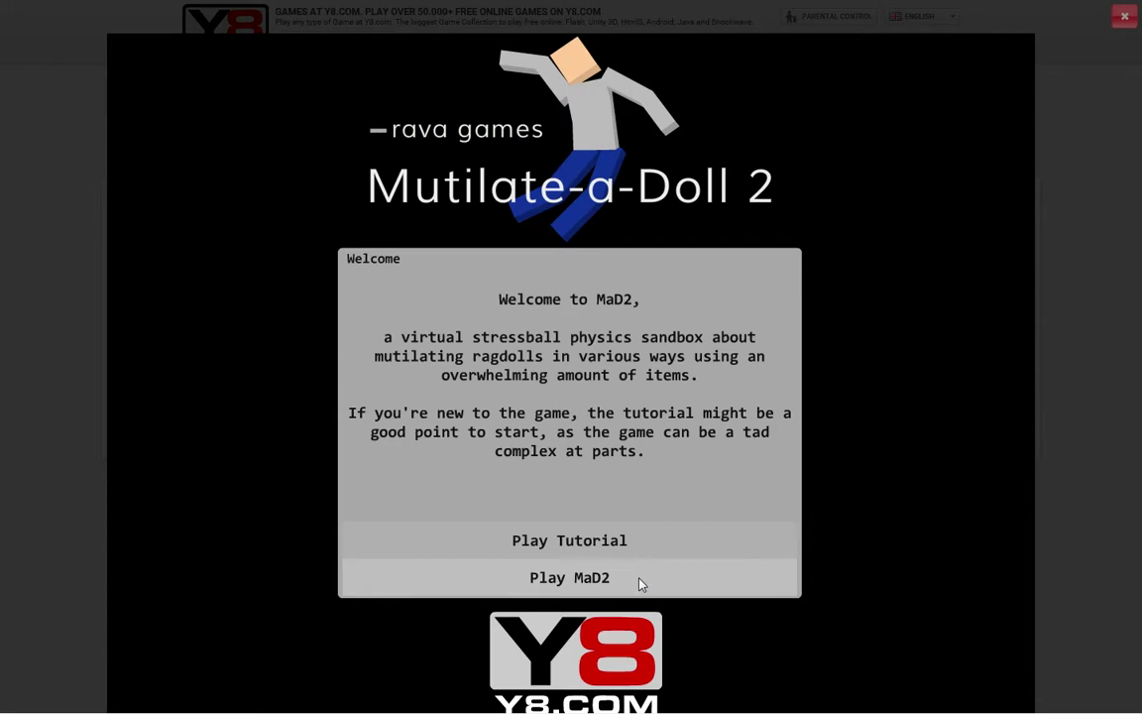
# Step: Skip the tutorial by choosing Play MaD2 on the Welcome dialog
pyautogui.click(542, 578)
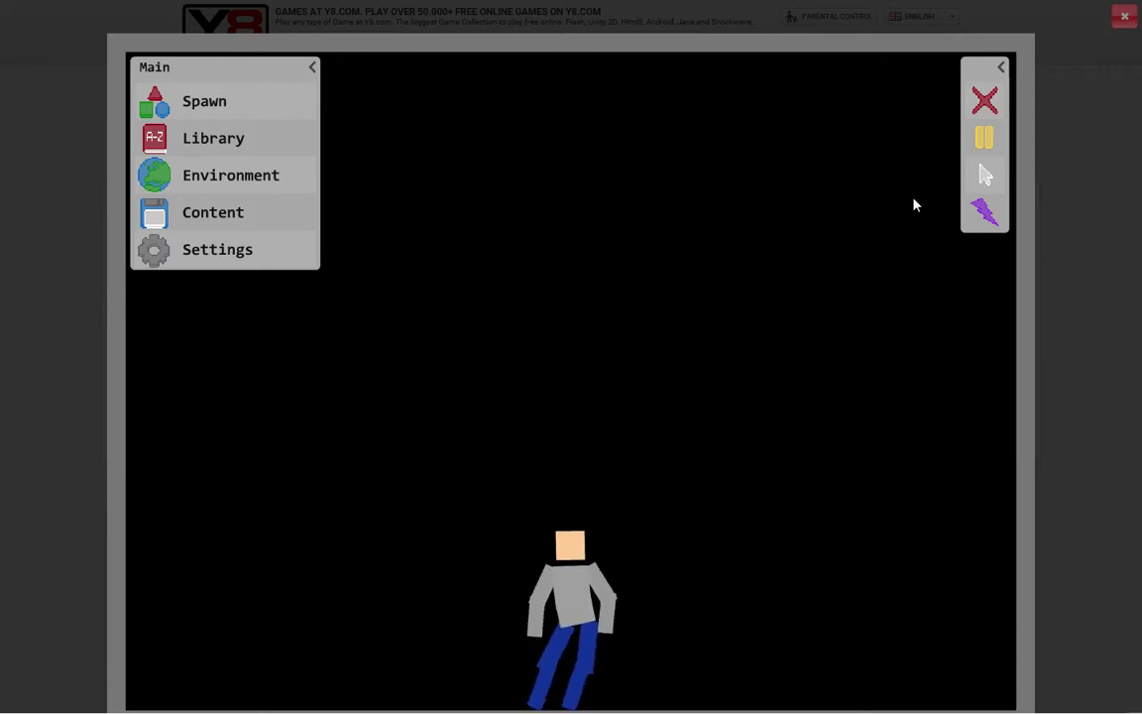
# Step: Lift the ragdoll into the air and spawn a knife in the scene
pyautogui.moveTo(578, 605); pyautogui.dragTo(706, 193)
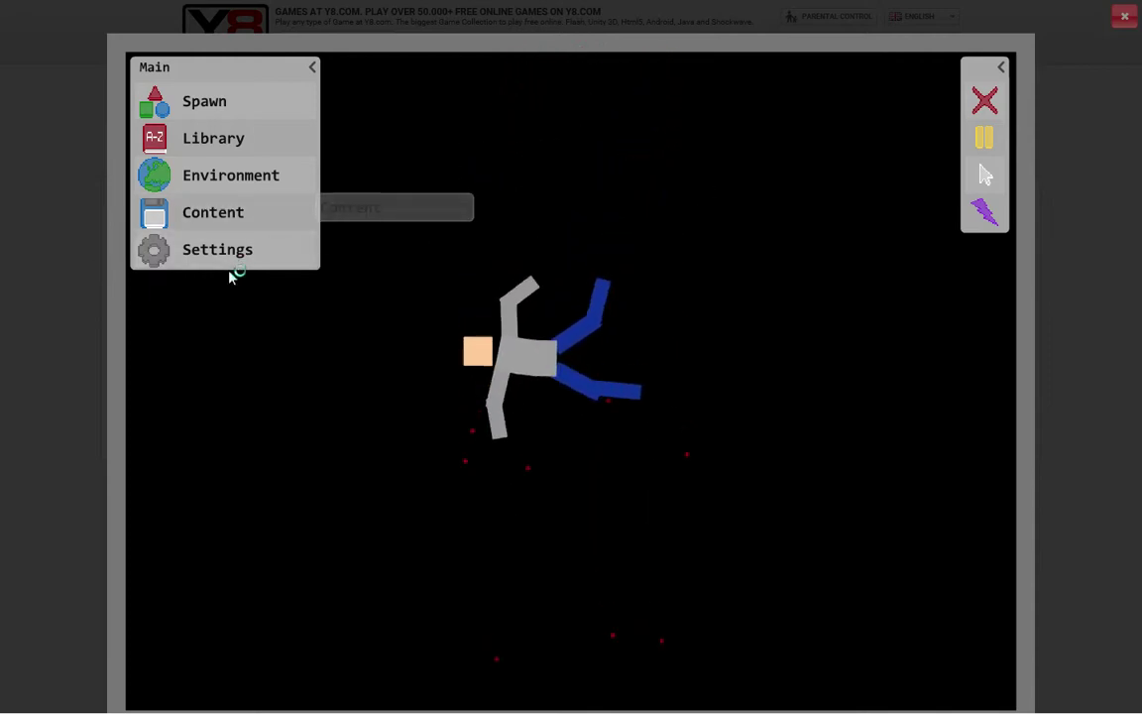
pyautogui.click(255, 100)
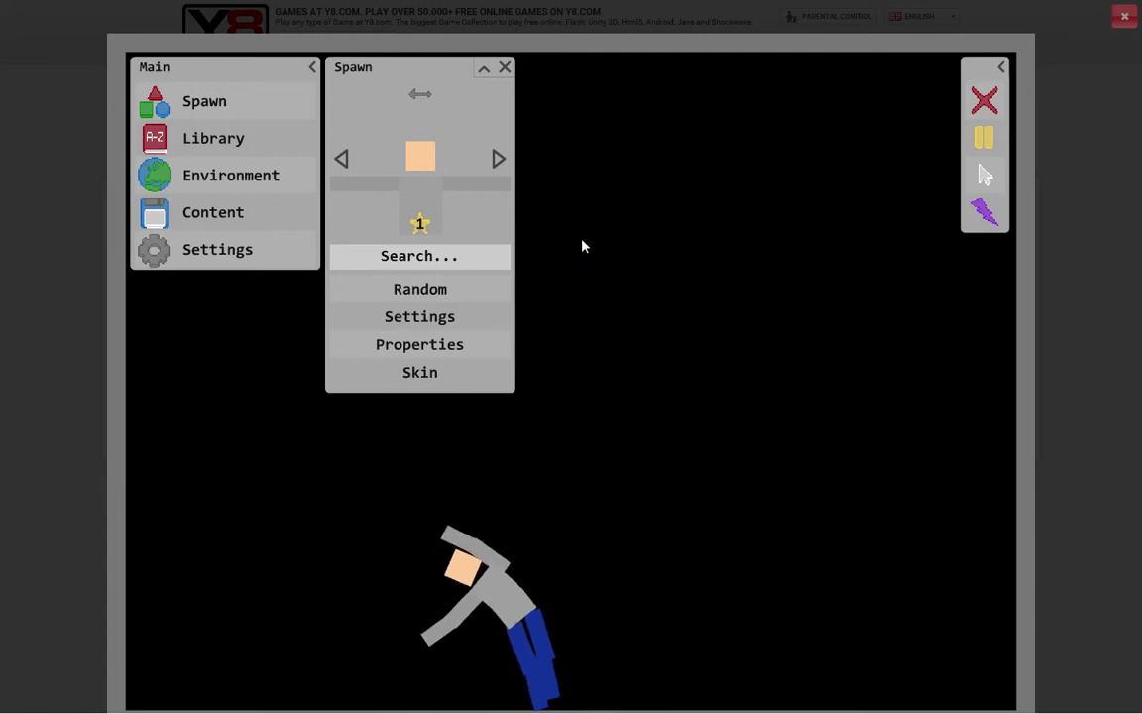
pyautogui.click(749, 317)
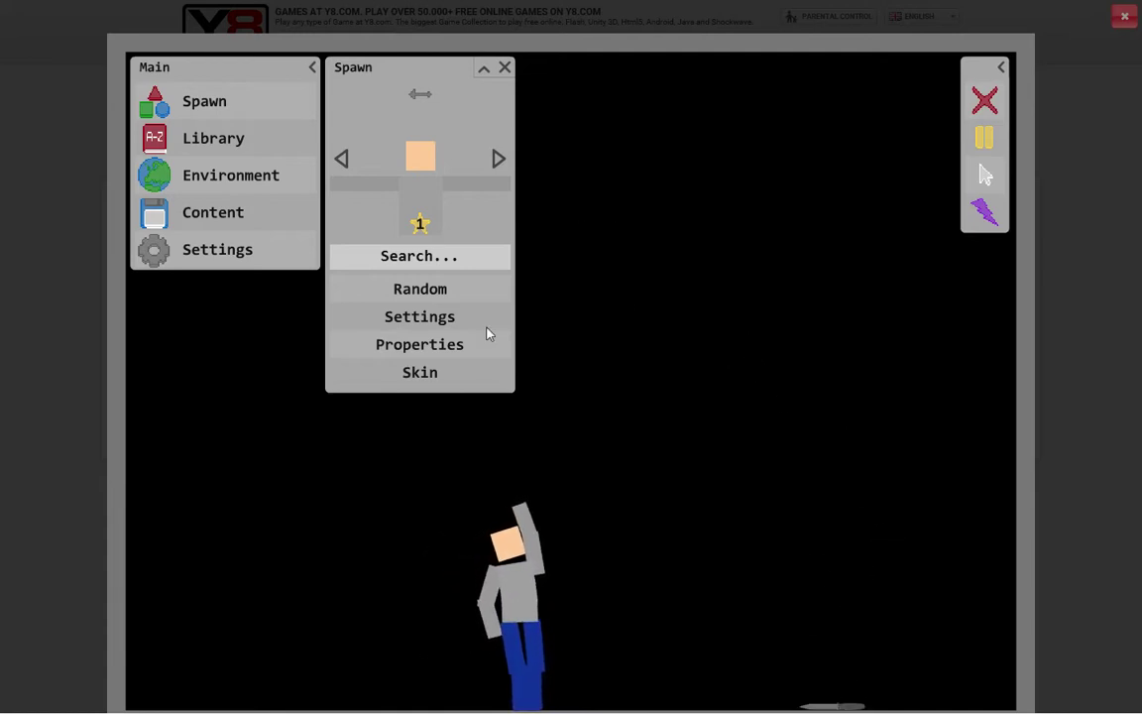
# Step: Spawn a red gas can from the Square shape and bring up its hotkey choices
pyautogui.click(498, 159)
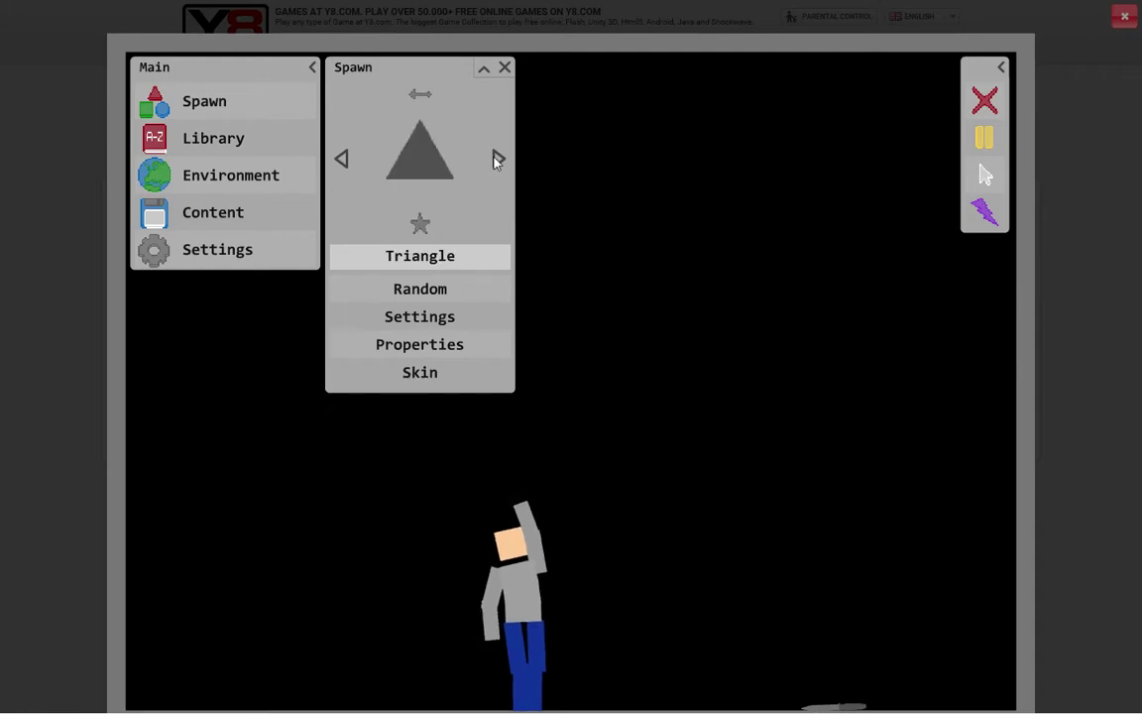
pyautogui.click(498, 158)
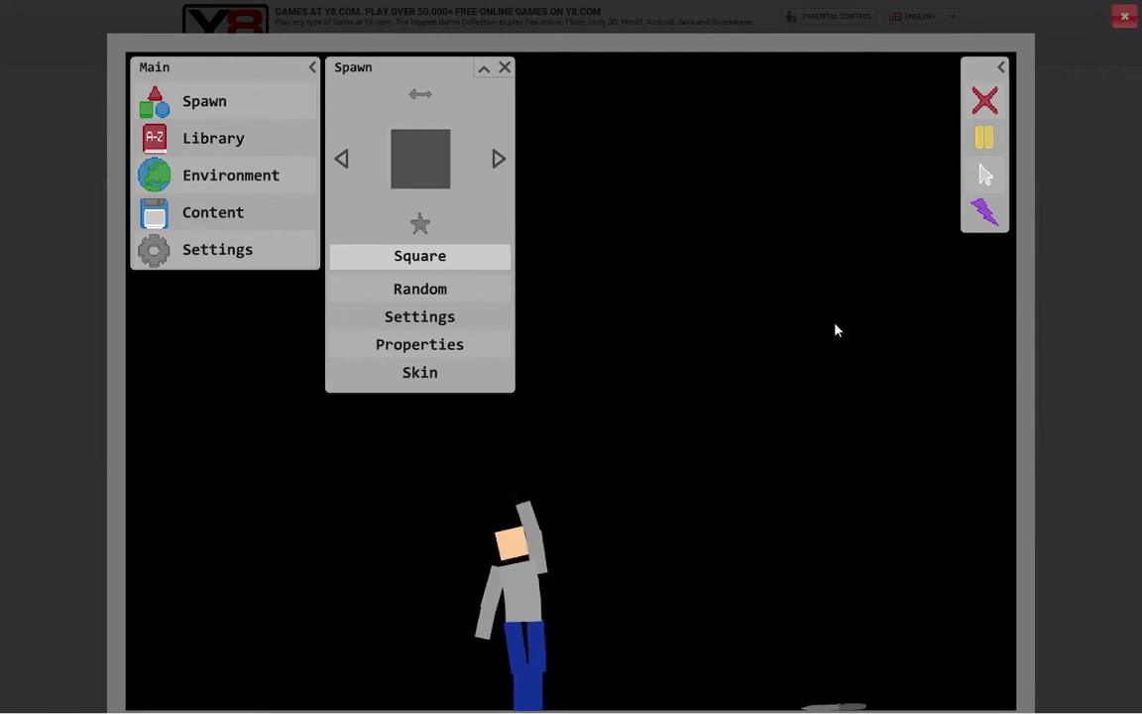
pyautogui.click(764, 430)
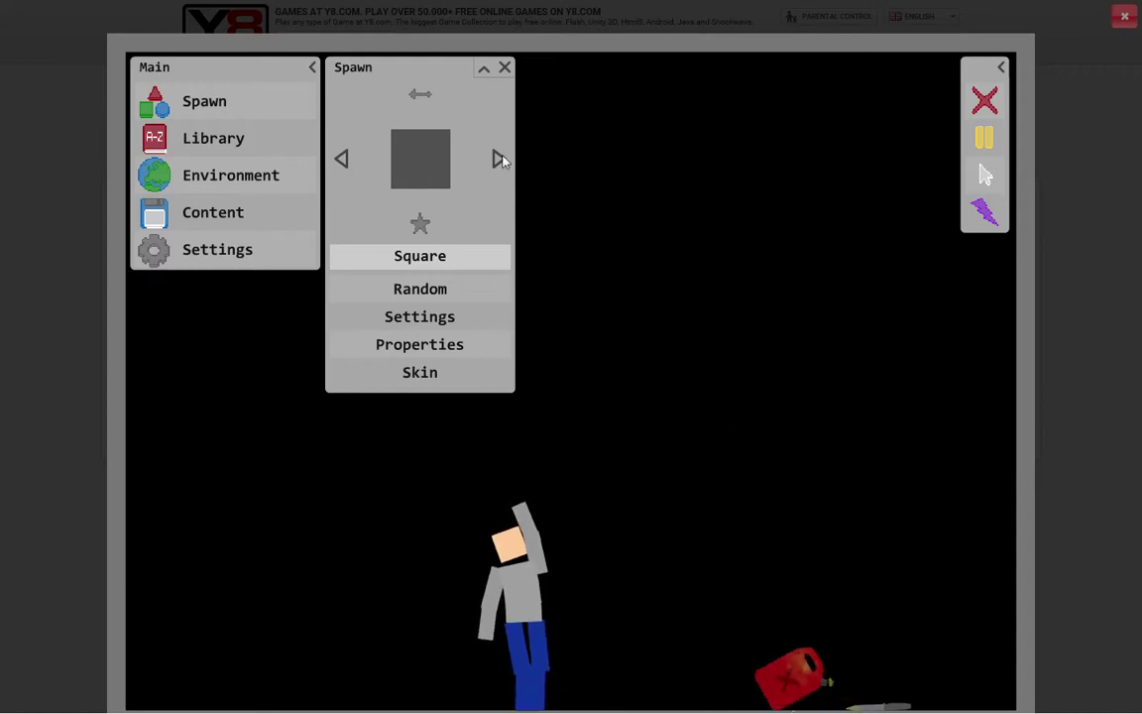
pyautogui.click(421, 224)
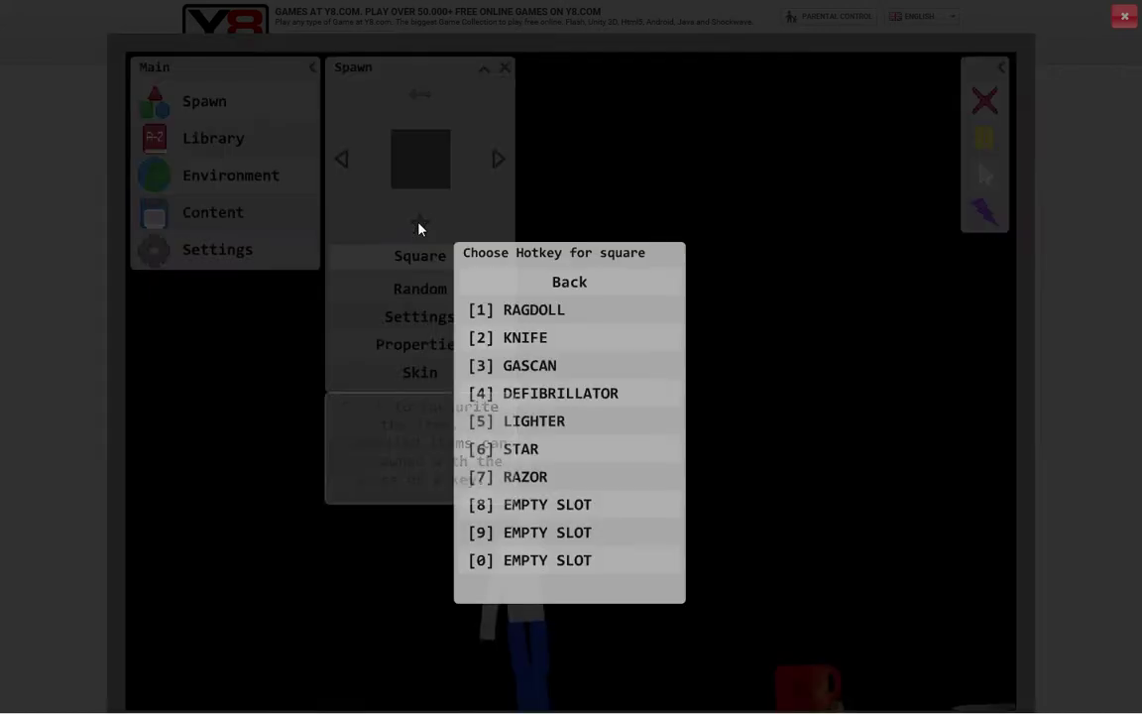
# Step: Spill the gas can over the doll, then spawn and toss a second can, knife and mug
pyautogui.click(559, 283)
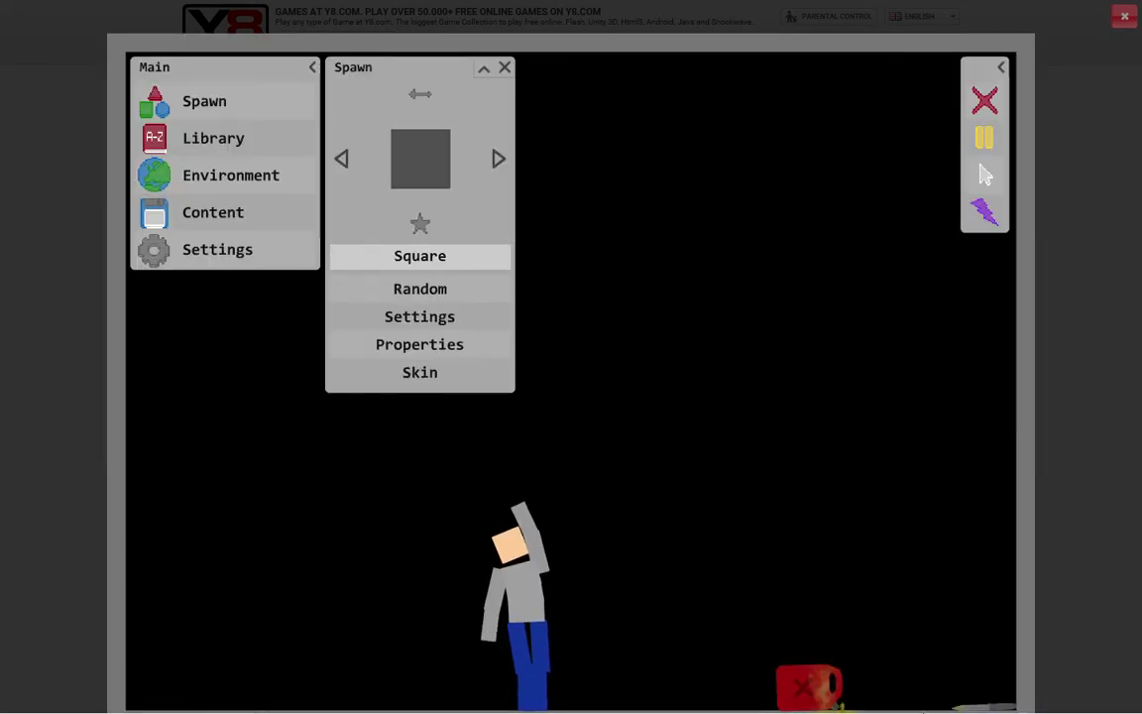
pyautogui.moveTo(808, 687)
pyautogui.mouseDown()
pyautogui.moveTo(563, 400)
pyautogui.moveTo(476, 442)
pyautogui.moveTo(526, 426)
pyautogui.moveTo(526, 456)
pyautogui.mouseUp()
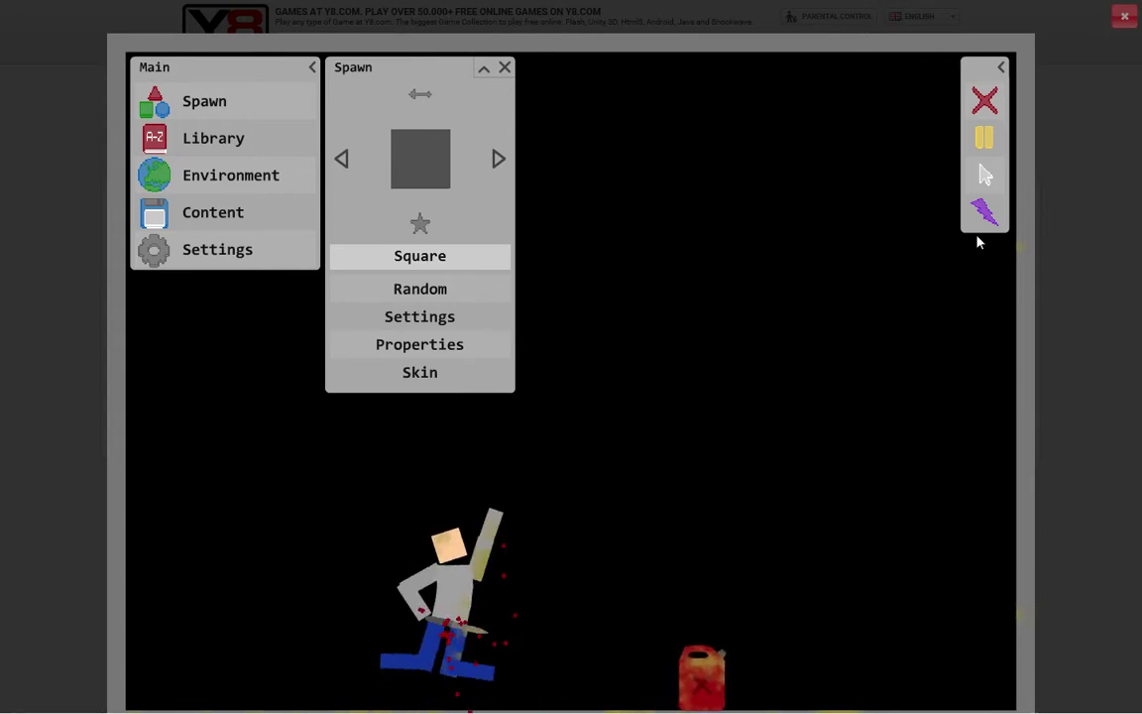
pyautogui.click(854, 540)
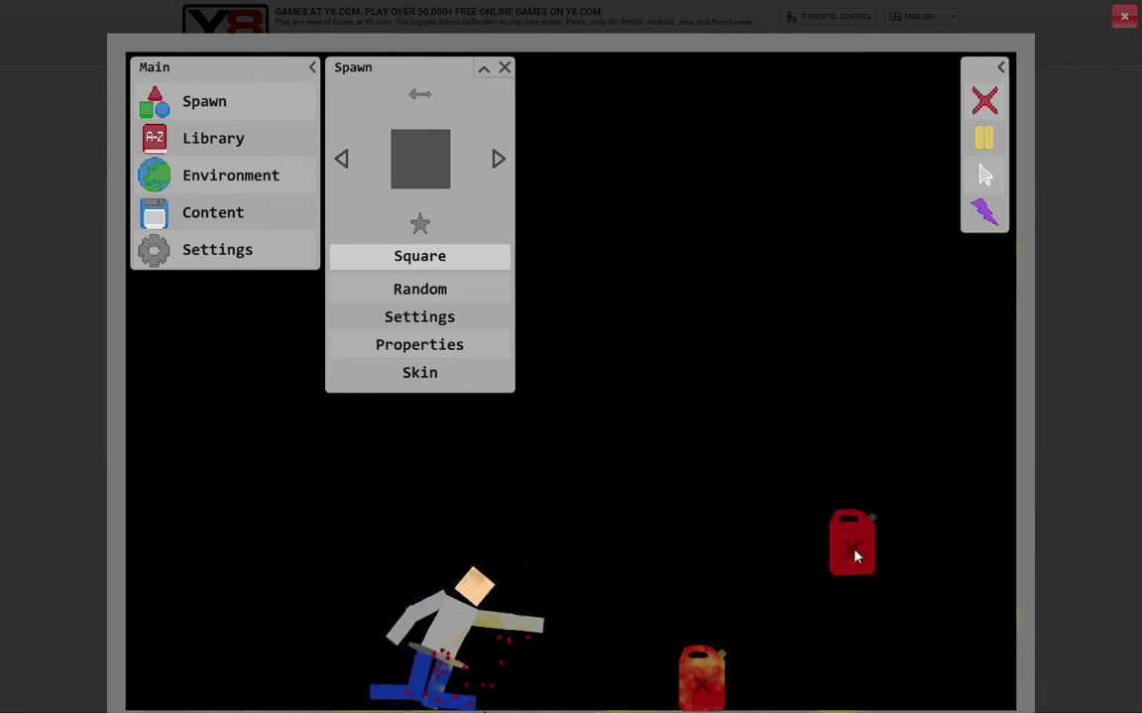
pyautogui.click(811, 446)
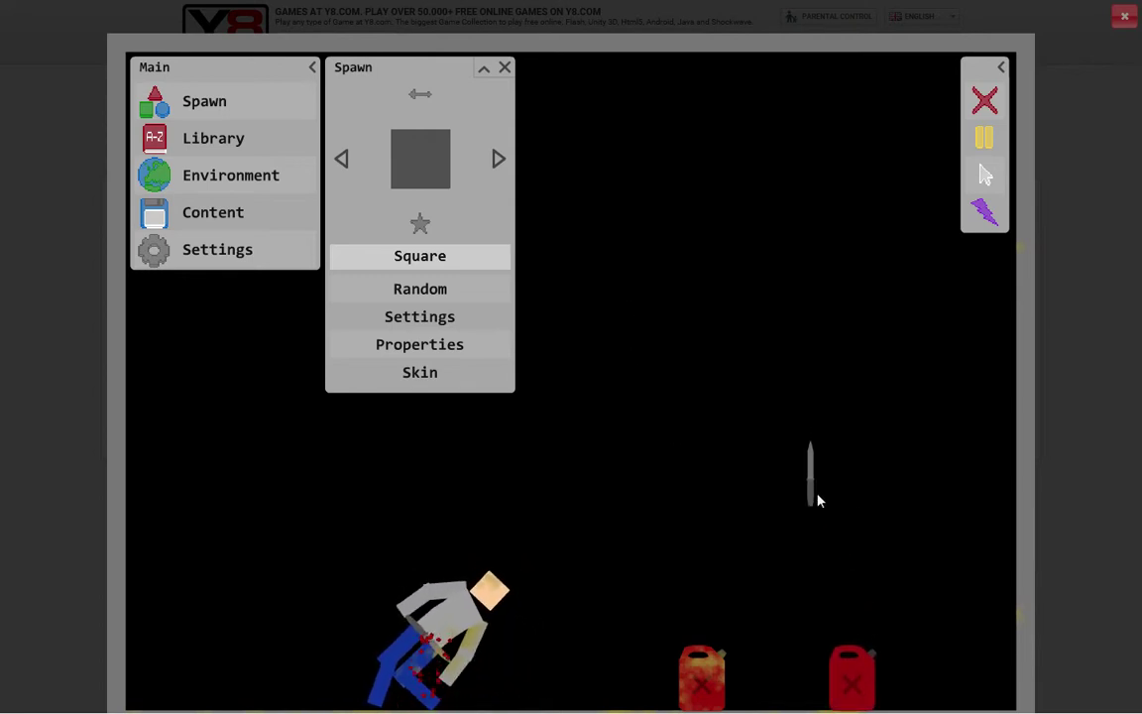
pyautogui.click(873, 501)
pyautogui.moveTo(870, 526)
pyautogui.mouseDown()
pyautogui.moveTo(426, 466)
pyautogui.moveTo(446, 543)
pyautogui.moveTo(694, 436)
pyautogui.mouseUp()
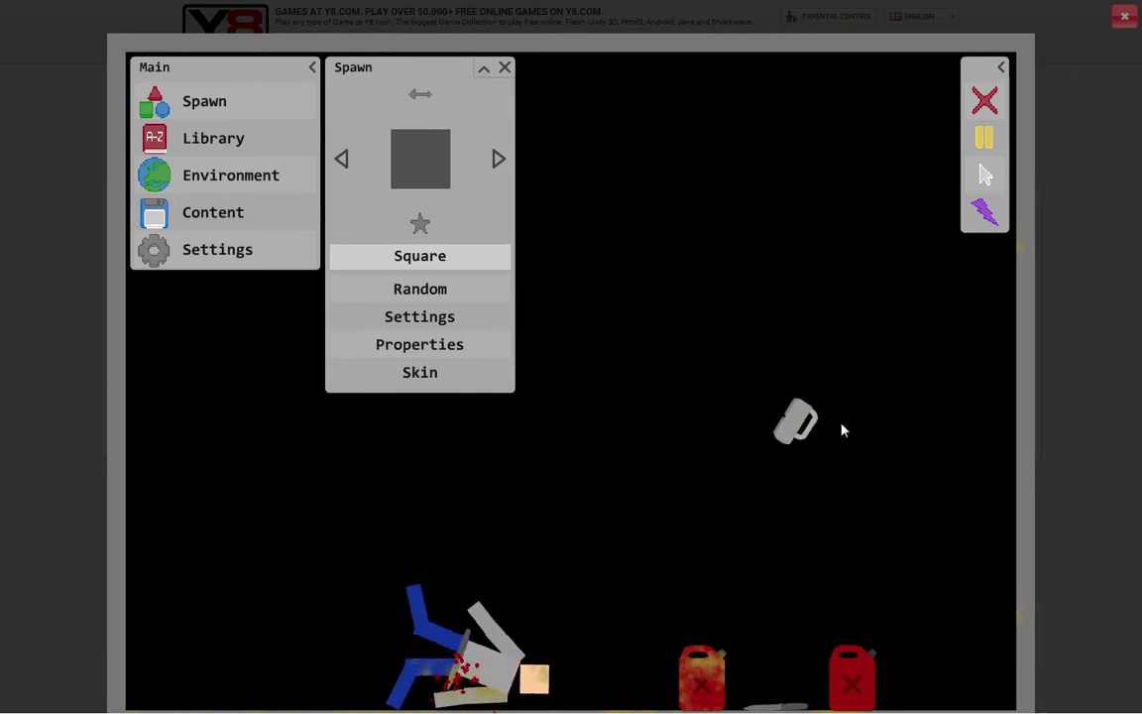
pyautogui.moveTo(843, 474); pyautogui.dragTo(632, 546)
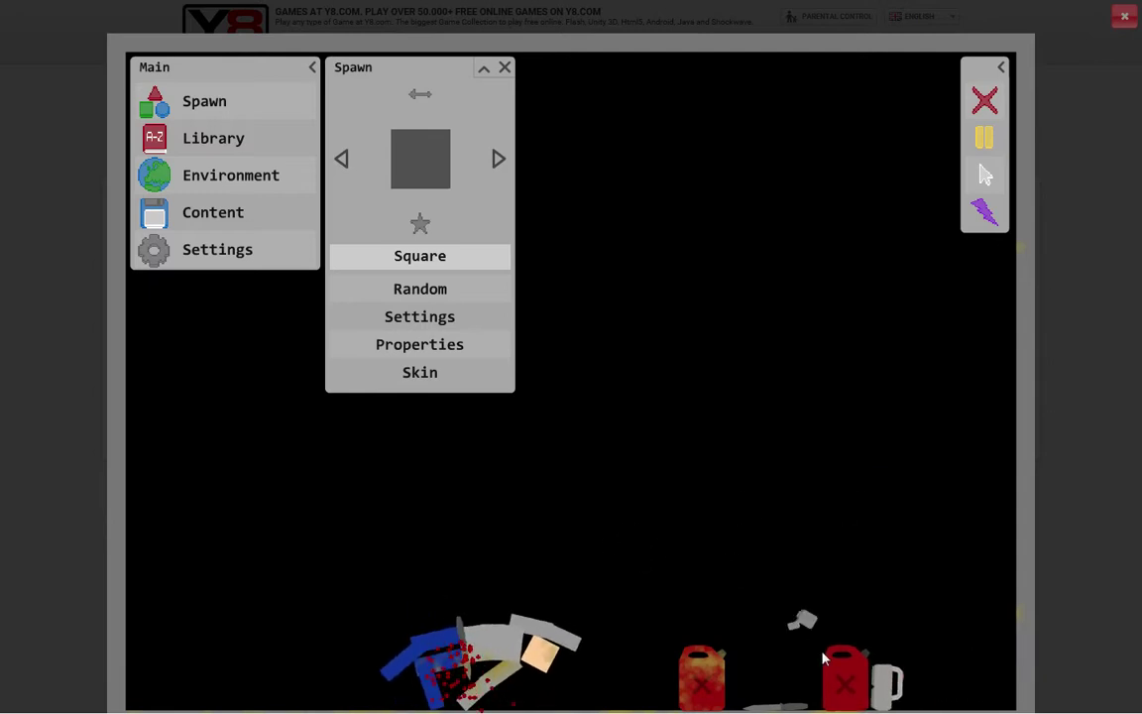
# Step: Pour Flame fire over the gas cans and doll, then clear the scene with the red X
pyautogui.click(983, 211)
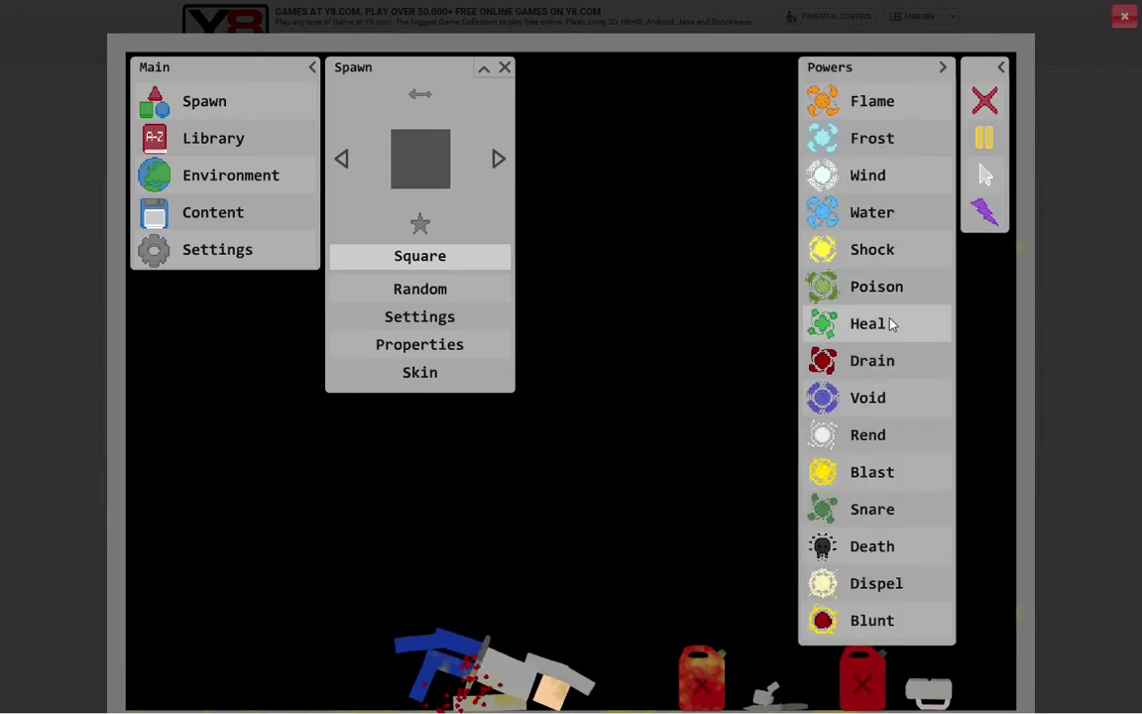
pyautogui.click(873, 100)
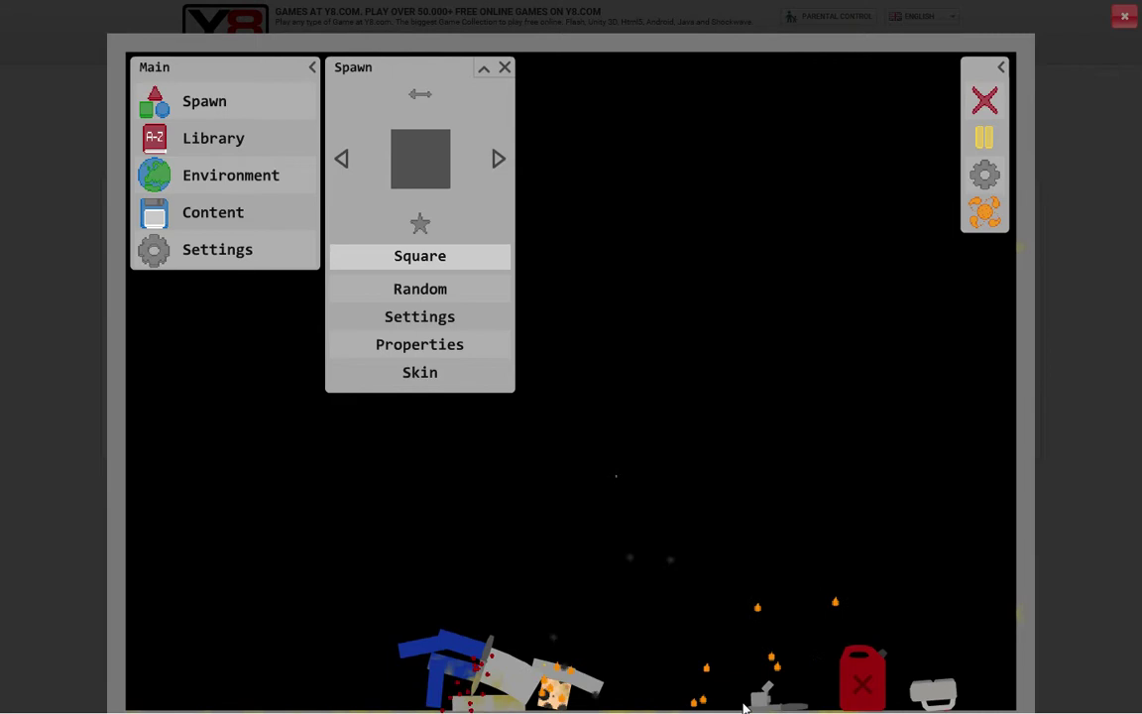
pyautogui.moveTo(770, 702); pyautogui.dragTo(585, 644)
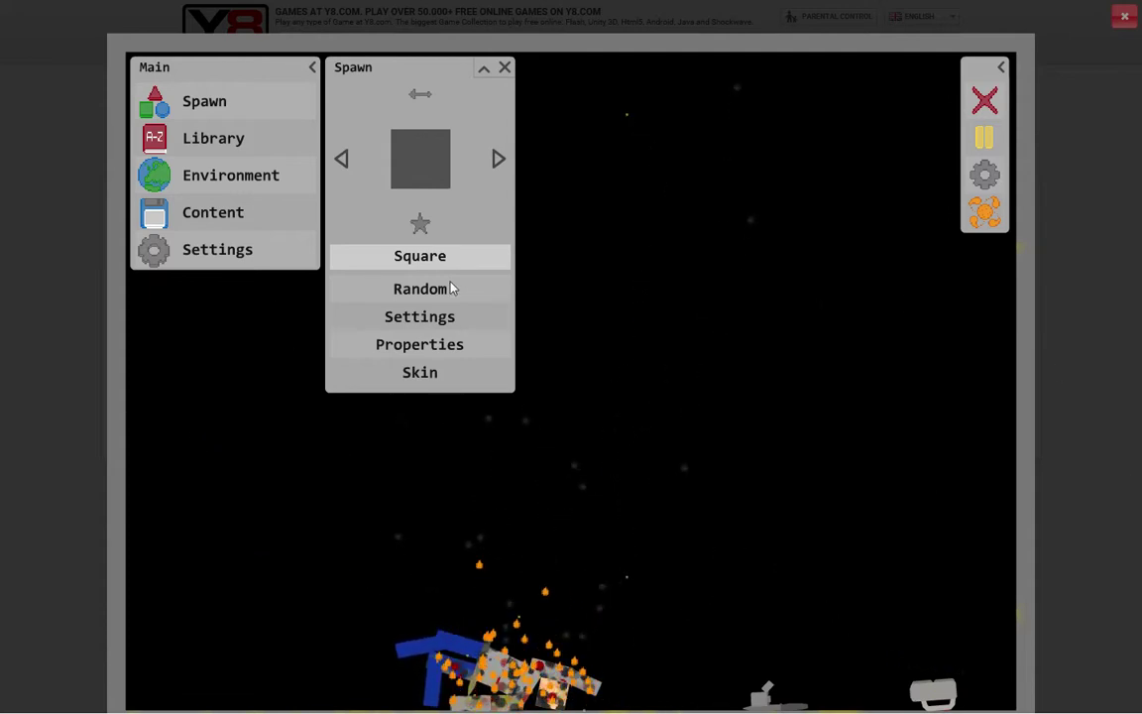
pyautogui.click(985, 100)
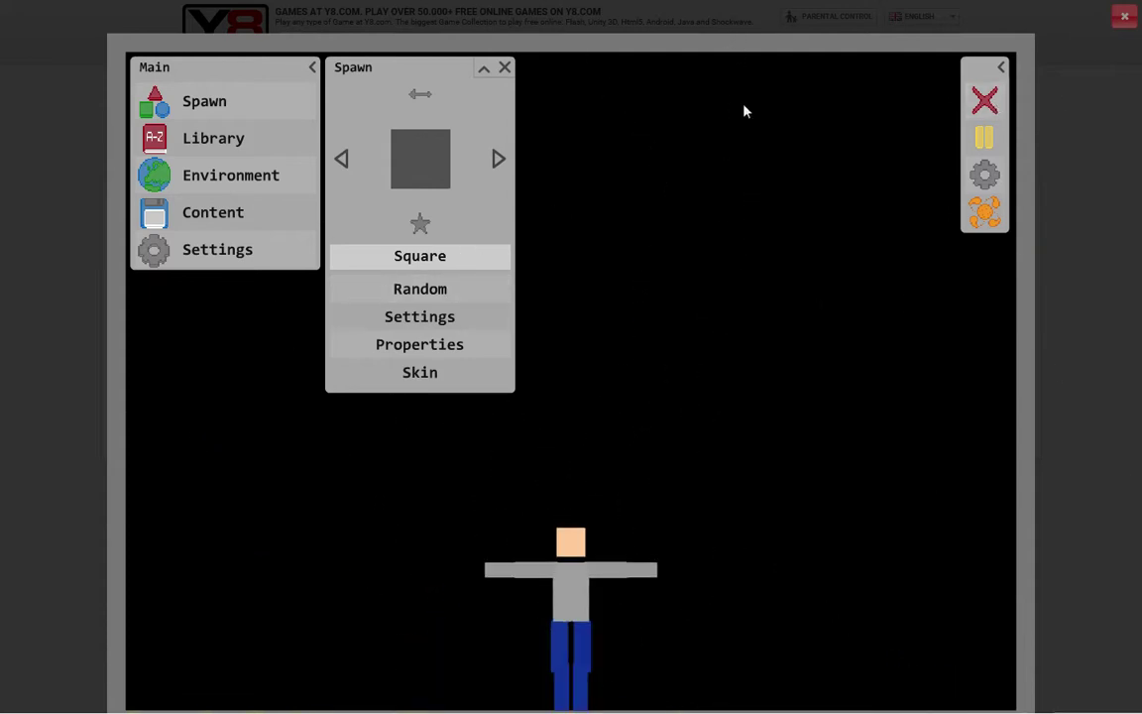
# Step: Switch back to Drag and cycle the Spawn list past Button, Timer and Hoverboard to Spring
pyautogui.click(985, 213)
pyautogui.click(868, 101)
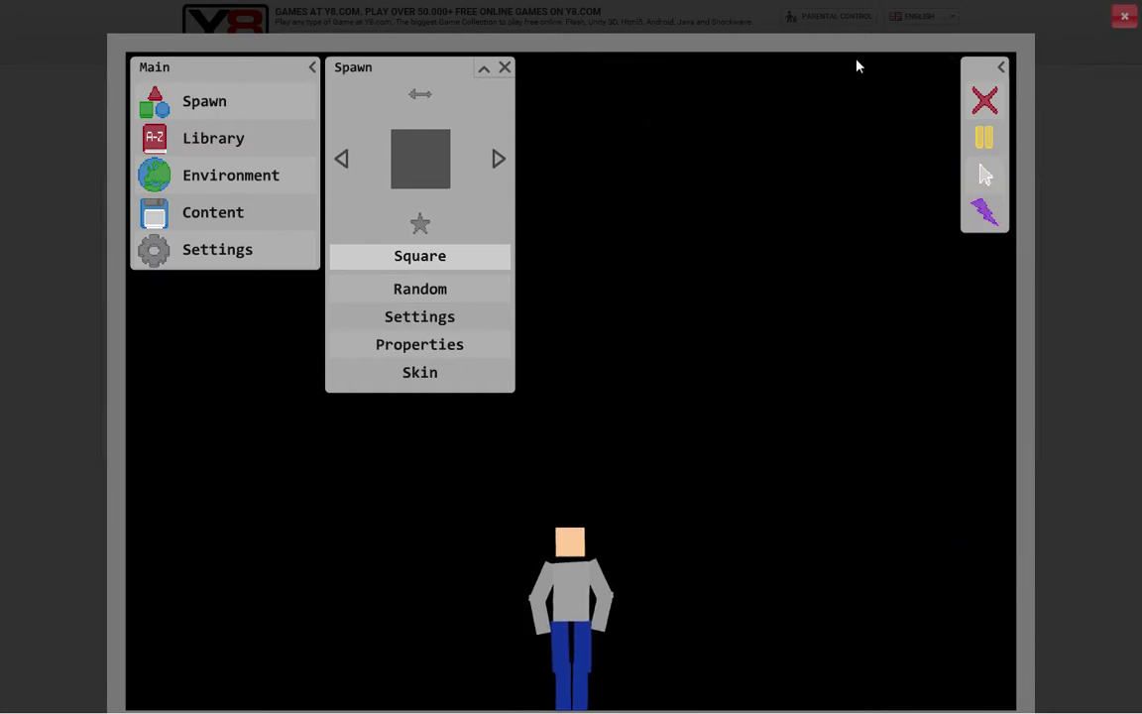
pyautogui.click(497, 159)
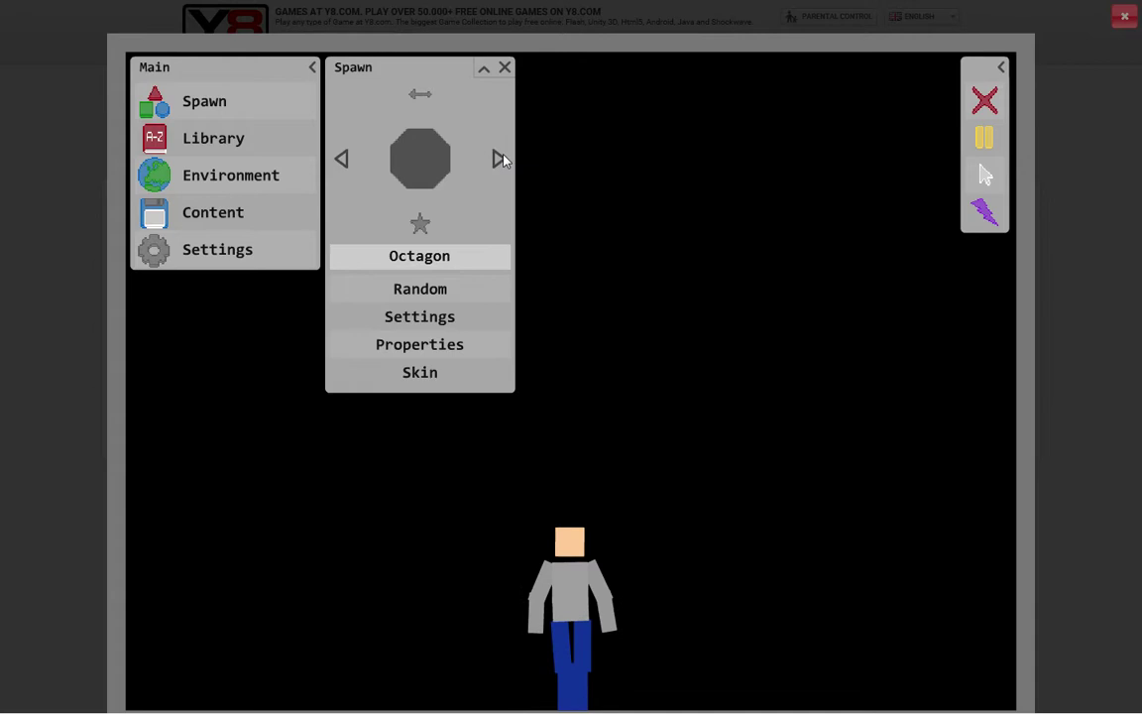
pyautogui.click(497, 159)
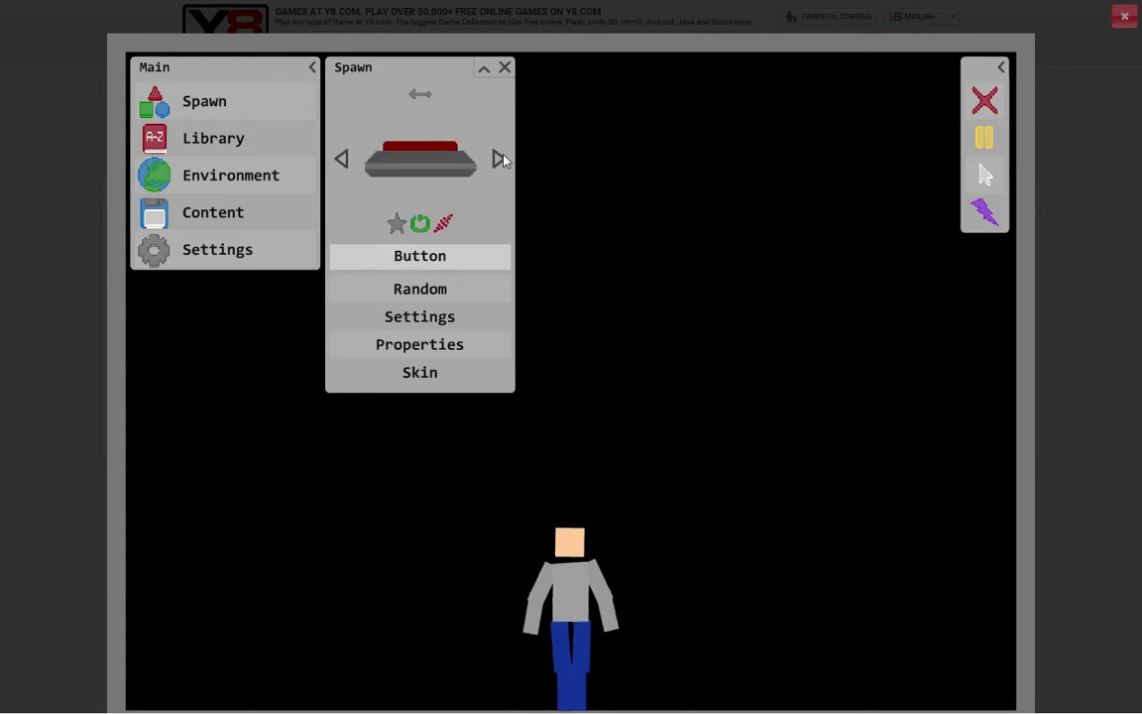
pyautogui.click(497, 159)
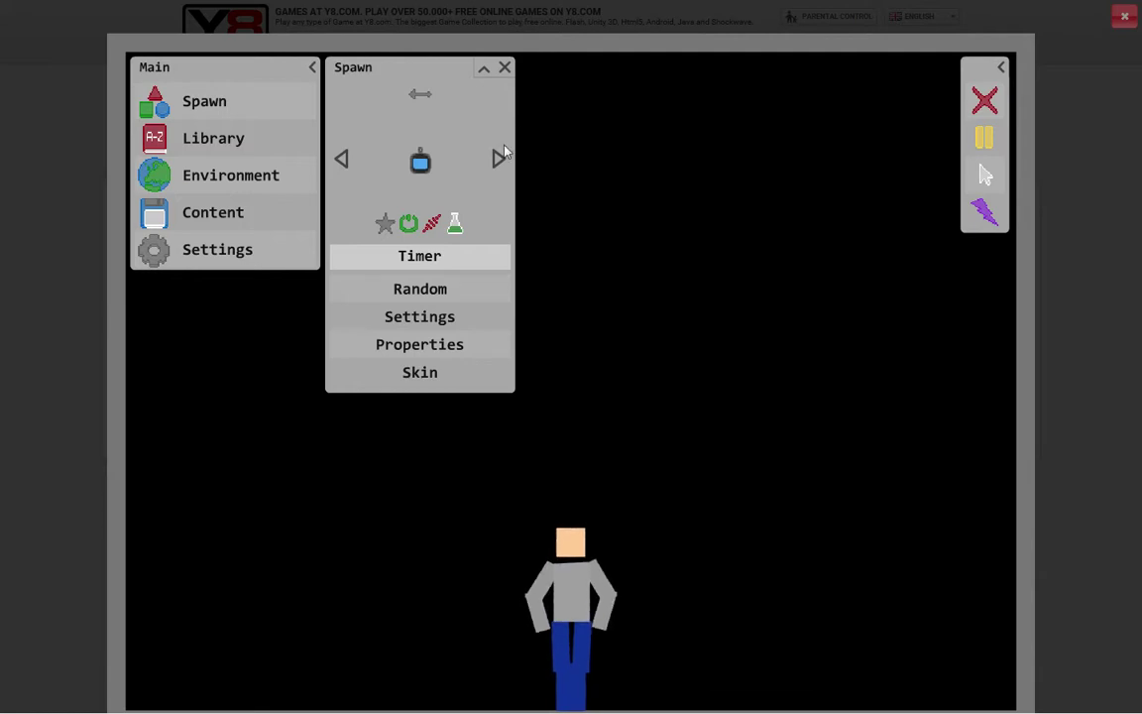
pyautogui.click(498, 159)
pyautogui.click(498, 159)
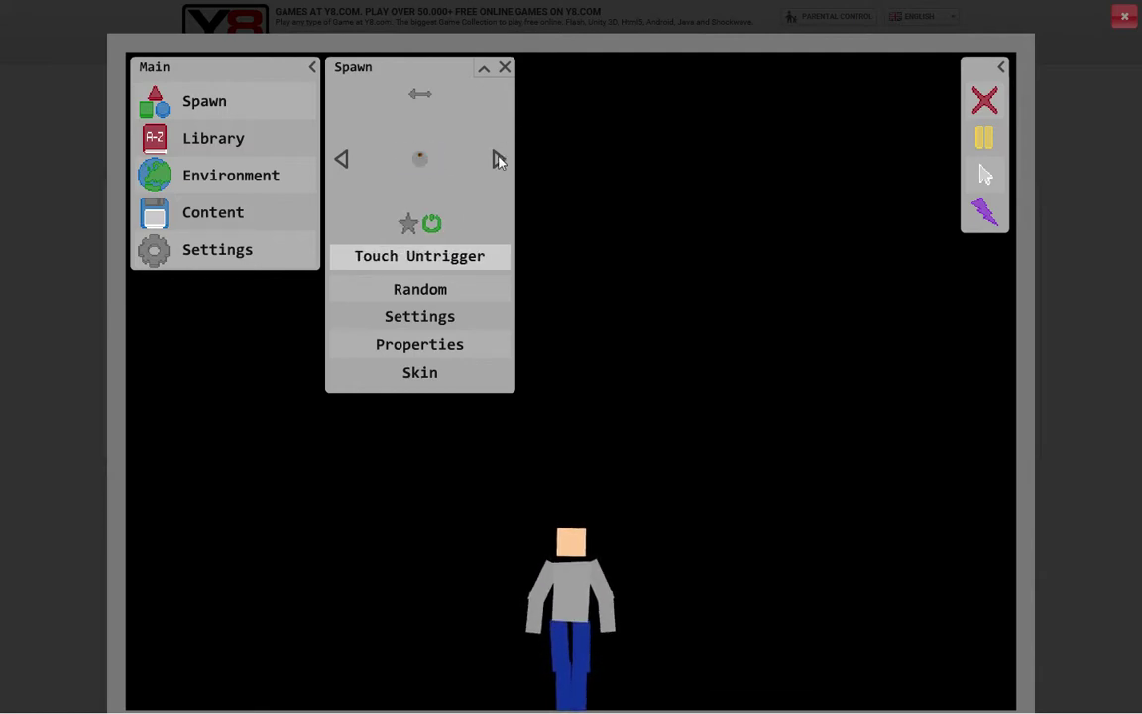
pyautogui.click(498, 158)
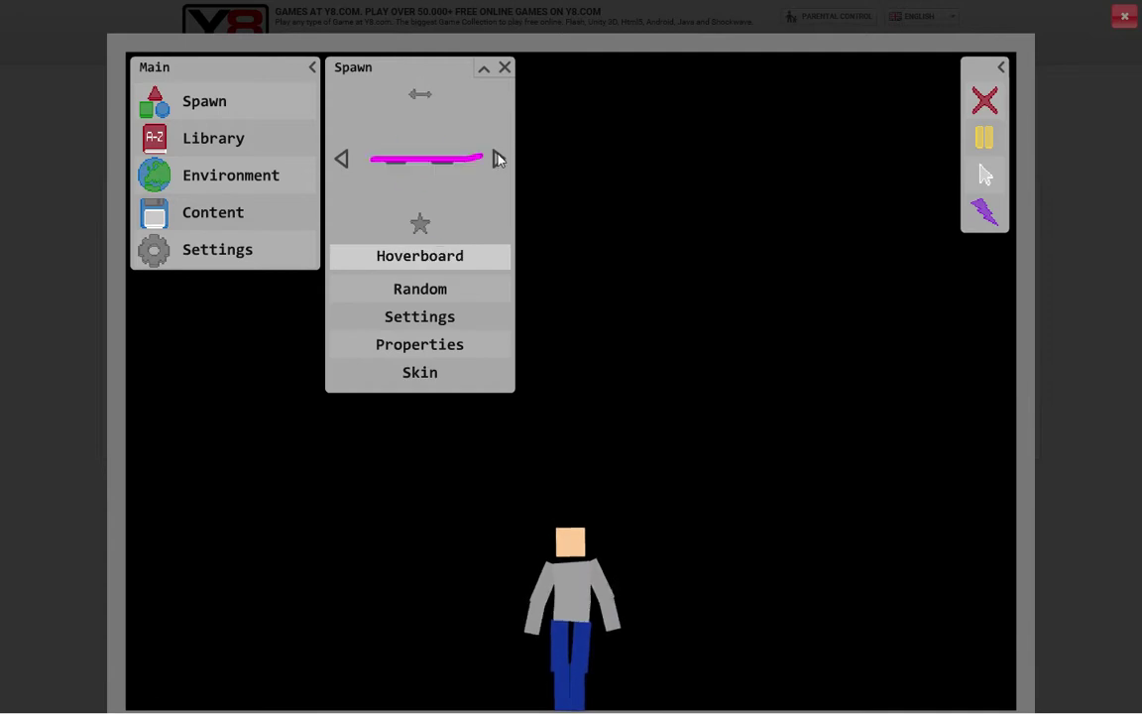
pyautogui.click(498, 158)
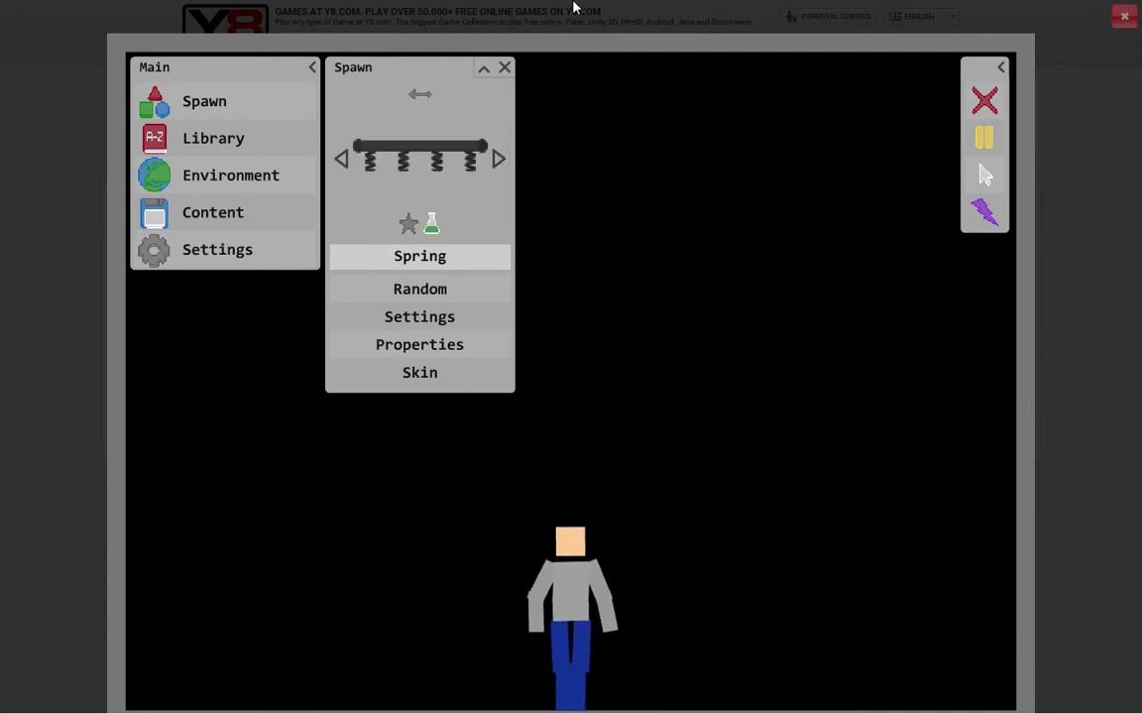
pyautogui.moveTo(569, 16)
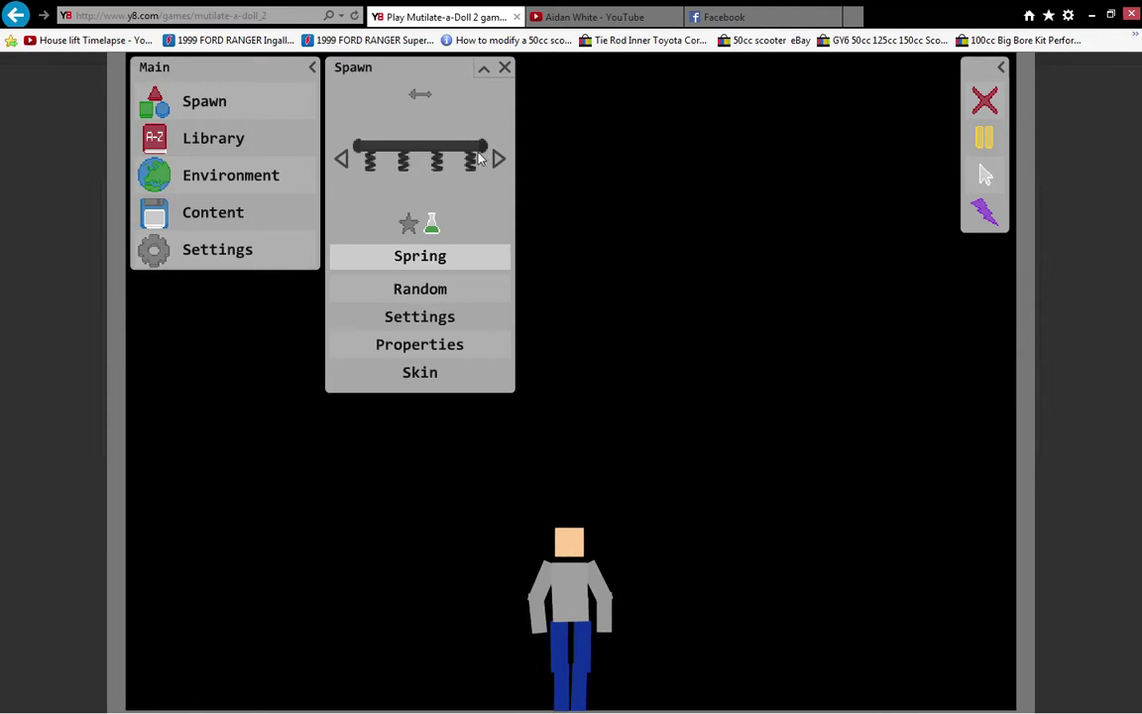
# Step: Place a Jet above the doll and fire it into the doll with the Trigger tool
pyautogui.click(497, 161)
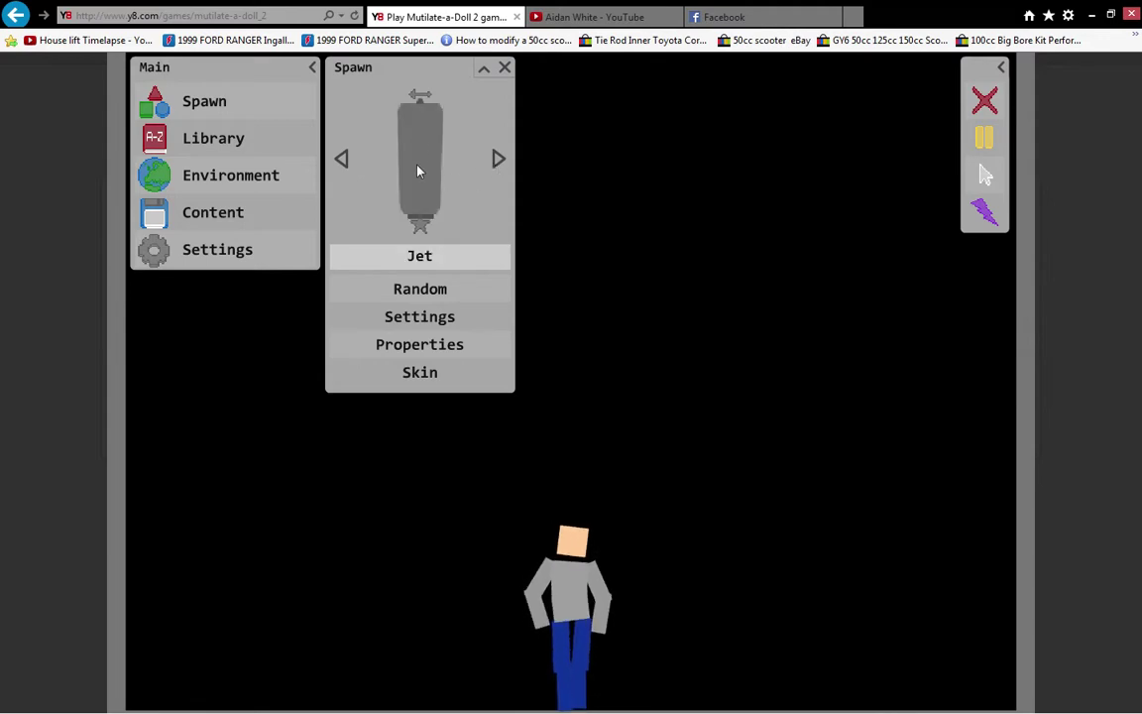
pyautogui.moveTo(421, 159)
pyautogui.mouseDown()
pyautogui.moveTo(642, 172)
pyautogui.moveTo(601, 164)
pyautogui.mouseUp()
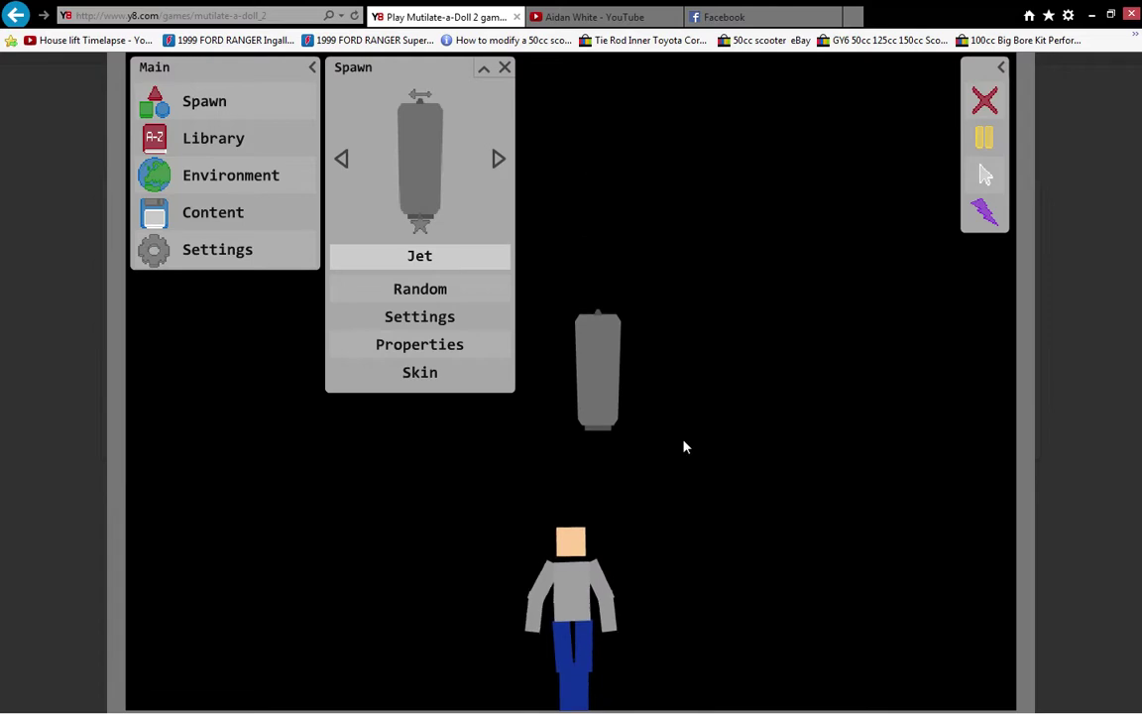
pyautogui.click(984, 212)
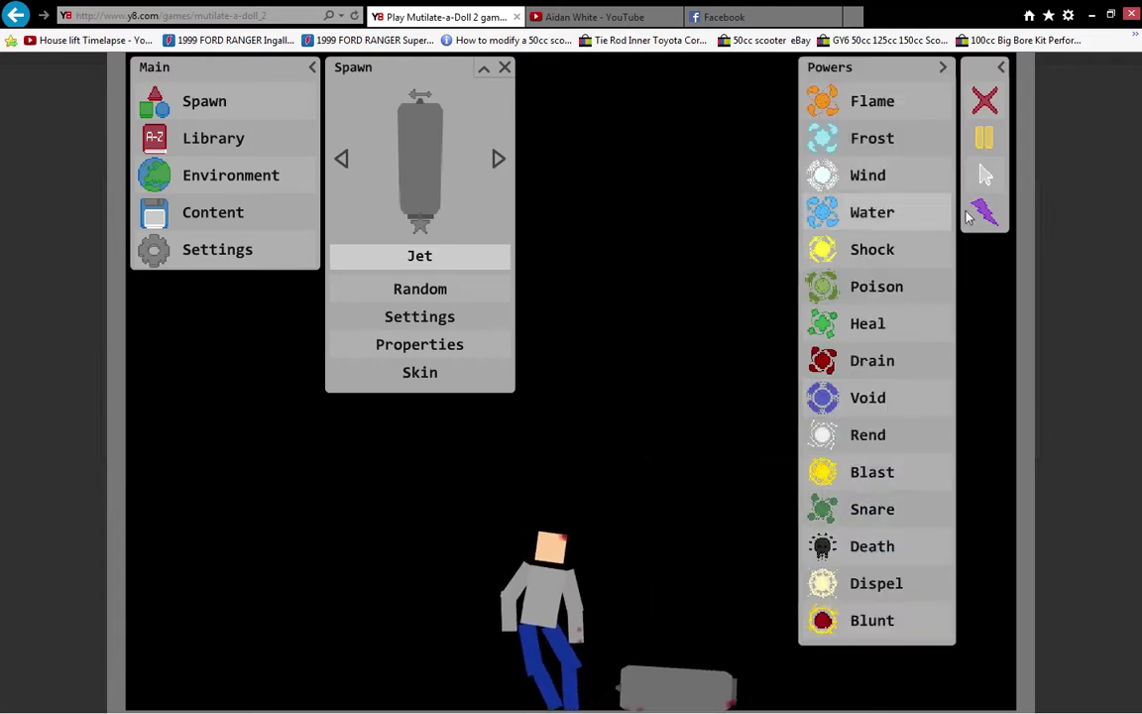
pyautogui.click(984, 174)
pyautogui.click(828, 359)
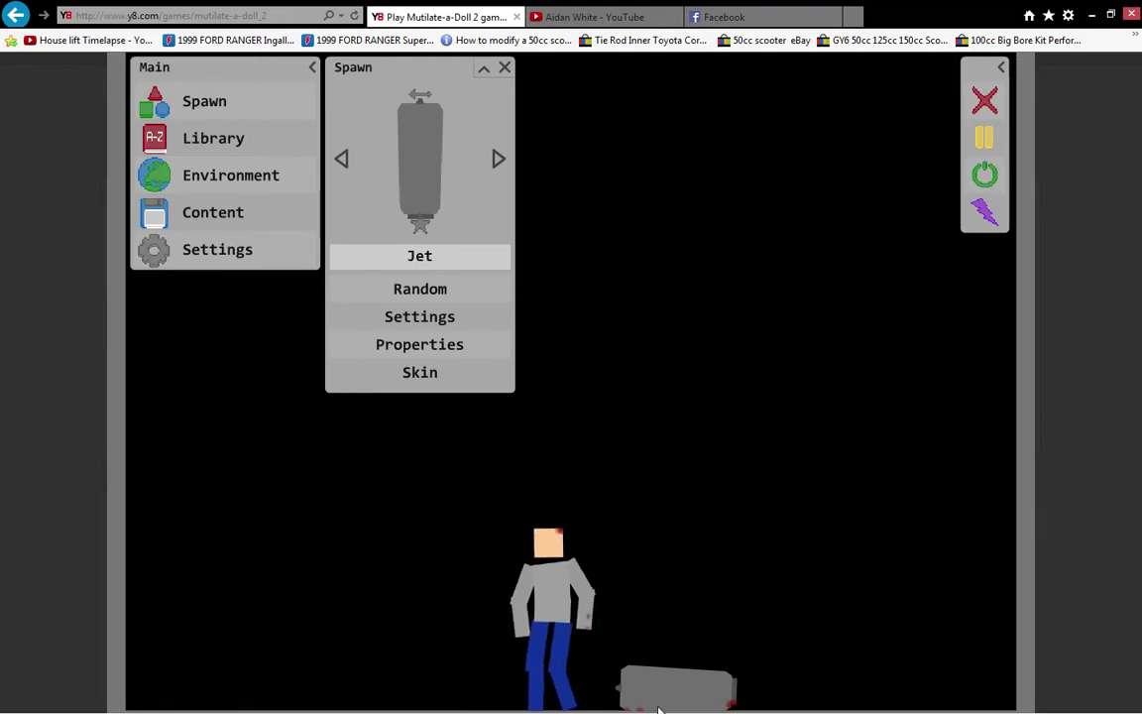
pyautogui.moveTo(672, 697); pyautogui.dragTo(635, 645)
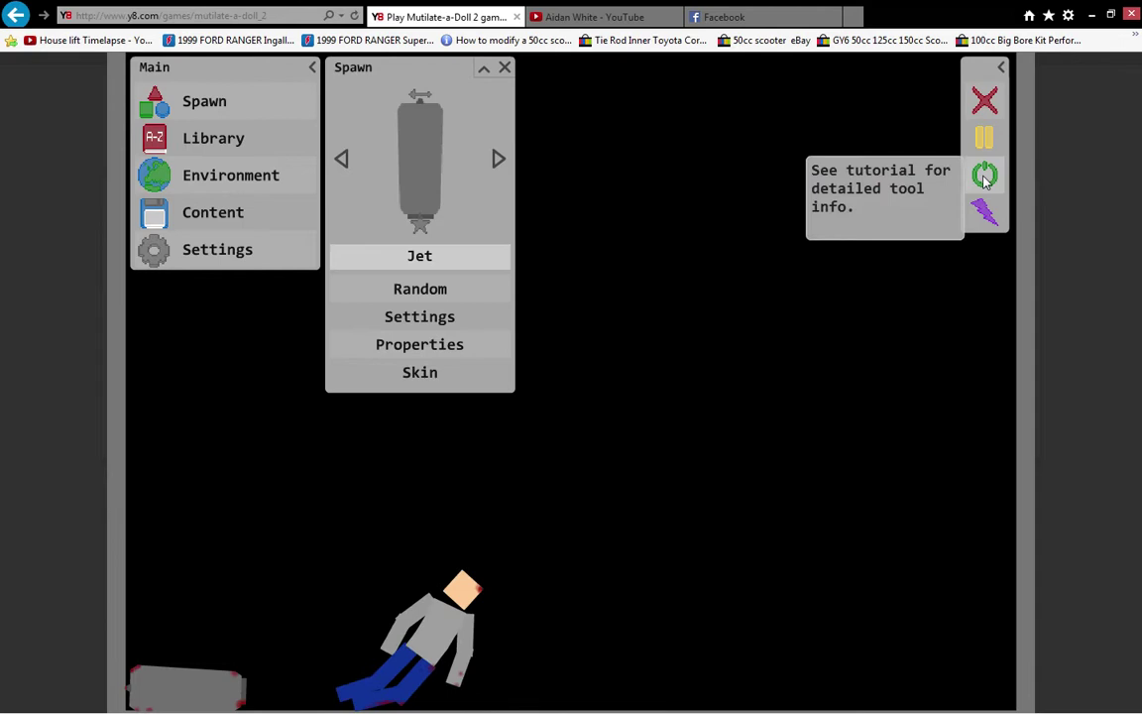
# Step: Switch to Drag and throw the shuriken into the doll
pyautogui.click(983, 212)
pyautogui.click(868, 101)
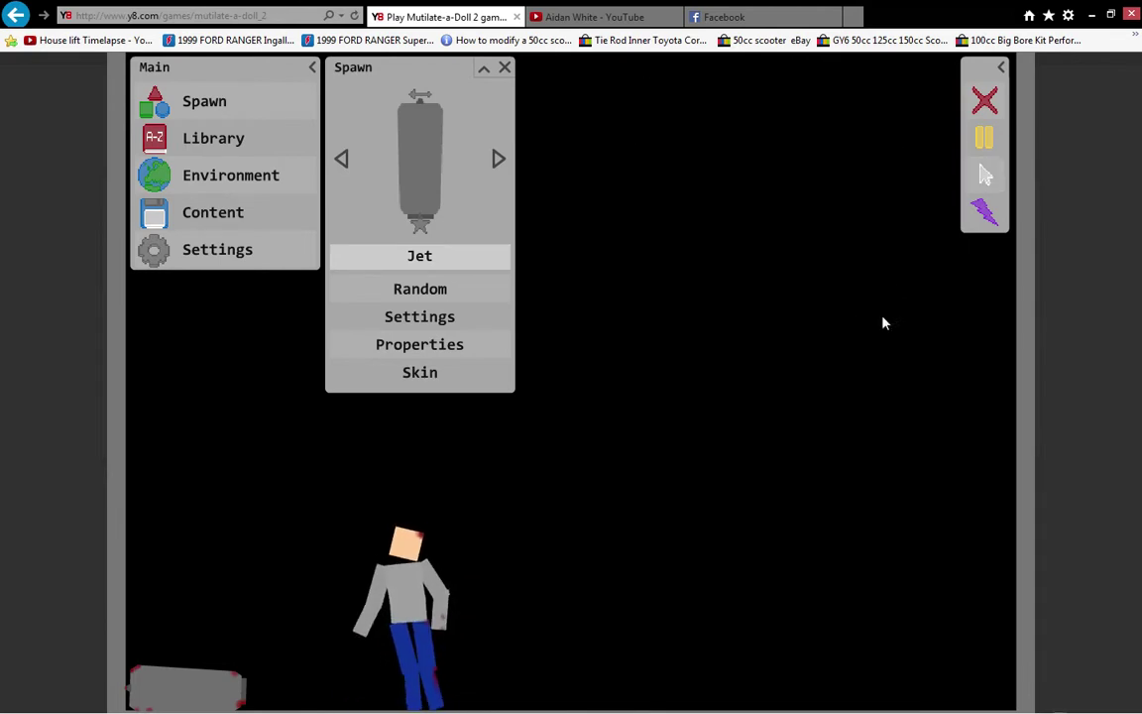
pyautogui.moveTo(881, 328); pyautogui.dragTo(647, 527)
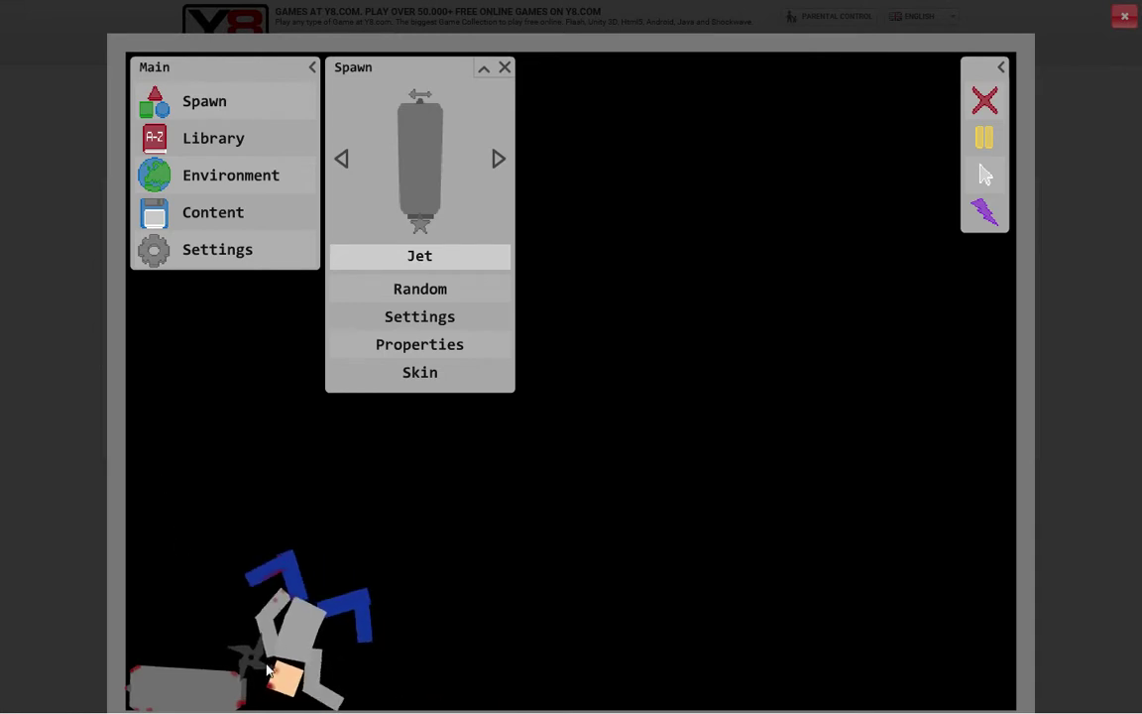
# Step: Fling the doll and shuriken across the scene and up to the top
pyautogui.moveTo(250, 665)
pyautogui.mouseDown()
pyautogui.moveTo(974, 509)
pyautogui.moveTo(894, 585)
pyautogui.moveTo(666, 343)
pyautogui.moveTo(894, 609)
pyautogui.moveTo(426, 609)
pyautogui.moveTo(1006, 525)
pyautogui.moveTo(853, 525)
pyautogui.moveTo(773, 684)
pyautogui.mouseUp()
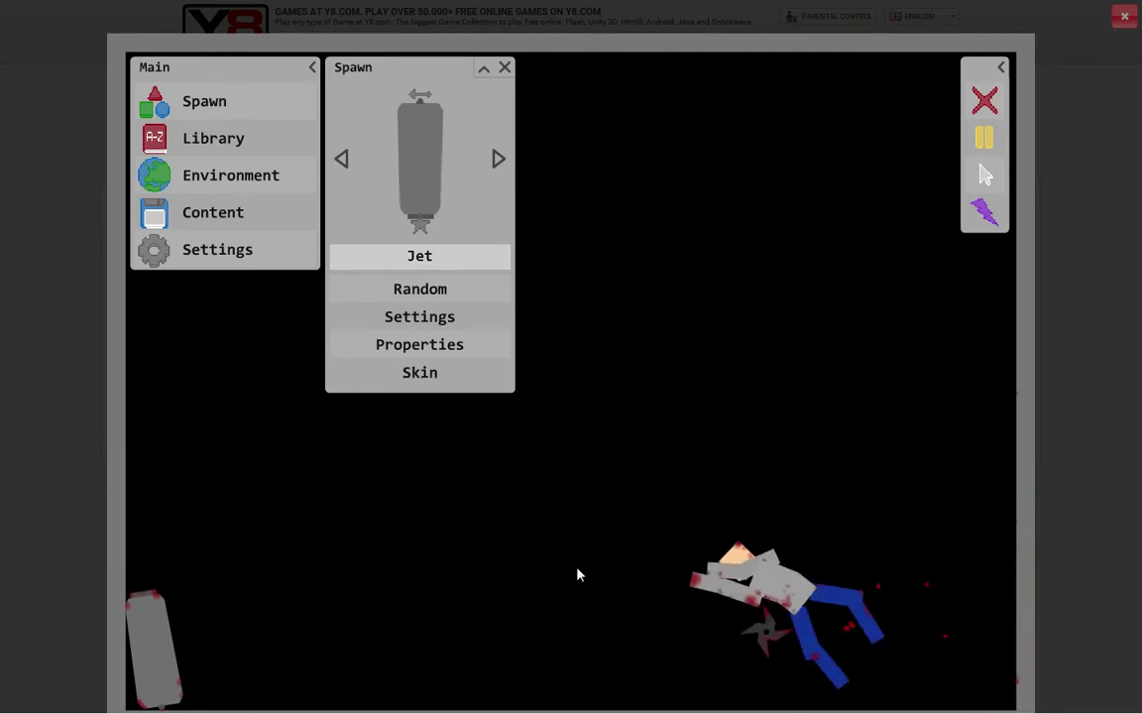
pyautogui.moveTo(602, 694)
pyautogui.mouseDown()
pyautogui.moveTo(667, 664)
pyautogui.moveTo(362, 298)
pyautogui.moveTo(476, 238)
pyautogui.moveTo(548, 170)
pyautogui.mouseUp()
pyautogui.click(505, 68)
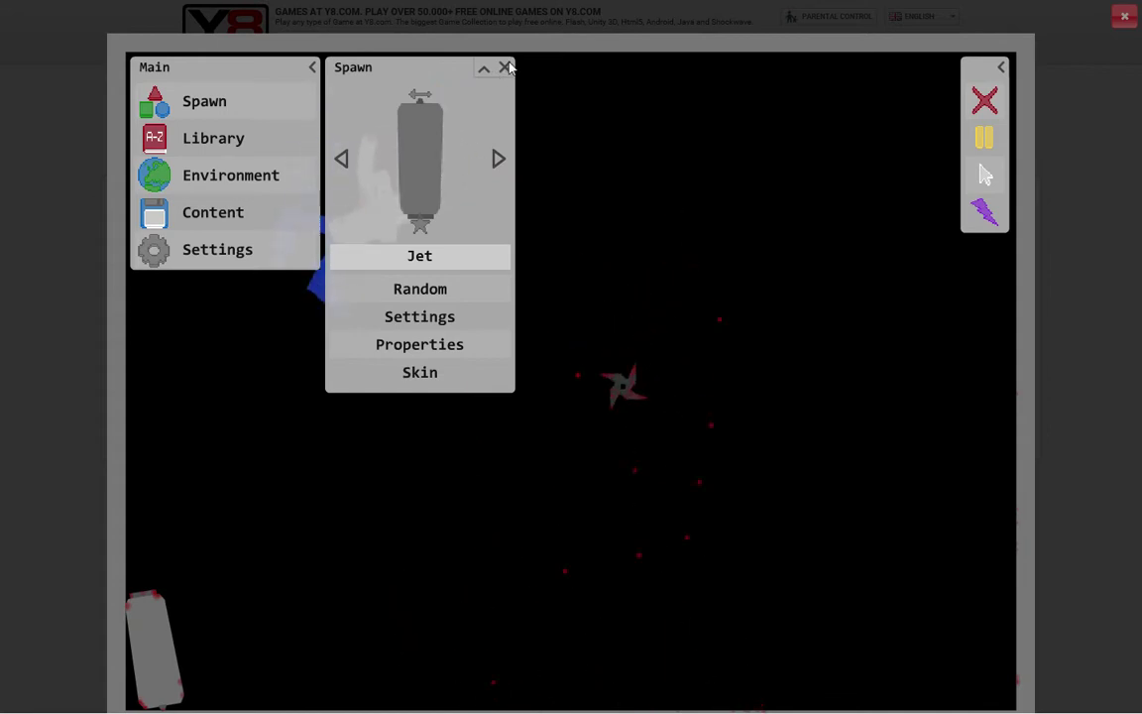
# Step: Spawn a knife and drive it through the doll until only blood remains
pyautogui.click(682, 245)
pyautogui.moveTo(682, 277)
pyautogui.mouseDown()
pyautogui.moveTo(401, 508)
pyautogui.moveTo(354, 651)
pyautogui.moveTo(369, 668)
pyautogui.moveTo(476, 682)
pyautogui.mouseUp()
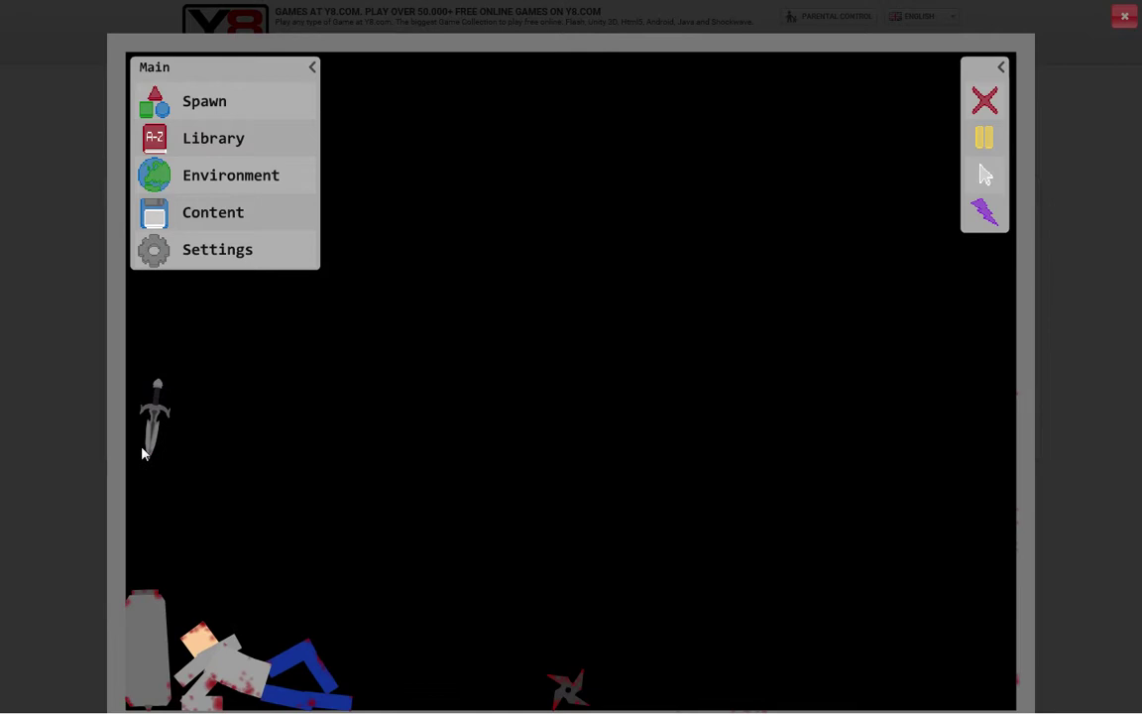
pyautogui.moveTo(143, 451); pyautogui.dragTo(194, 647)
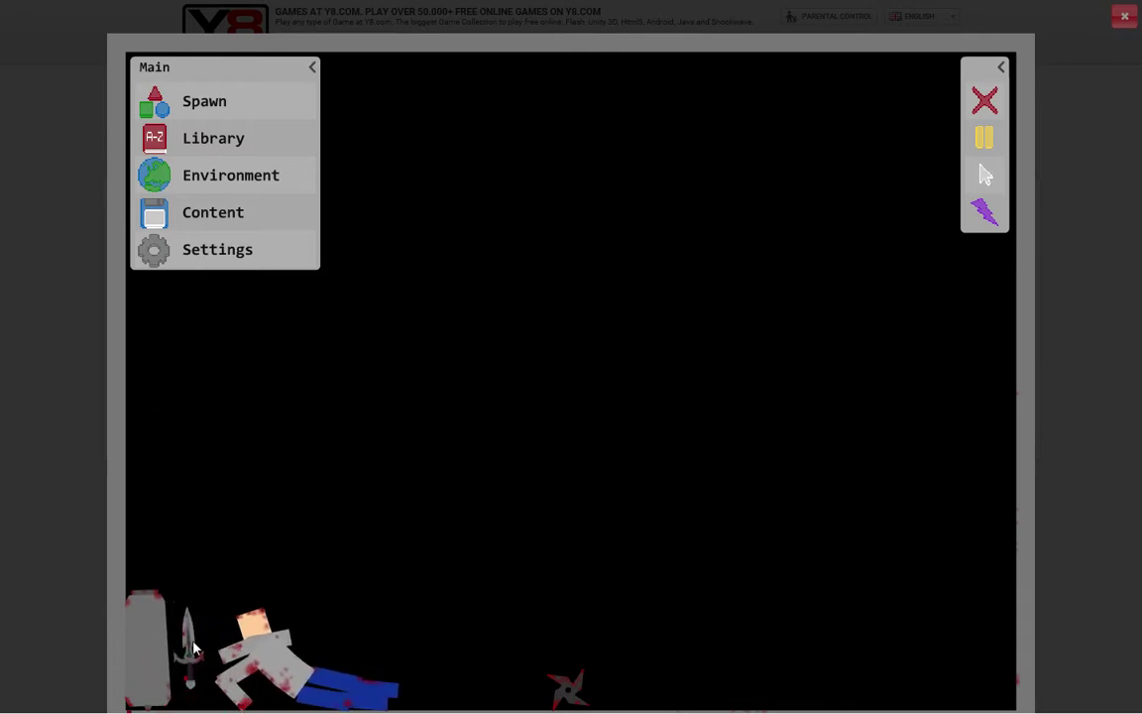
pyautogui.moveTo(194, 646)
pyautogui.mouseDown()
pyautogui.moveTo(459, 691)
pyautogui.moveTo(712, 675)
pyautogui.mouseUp()
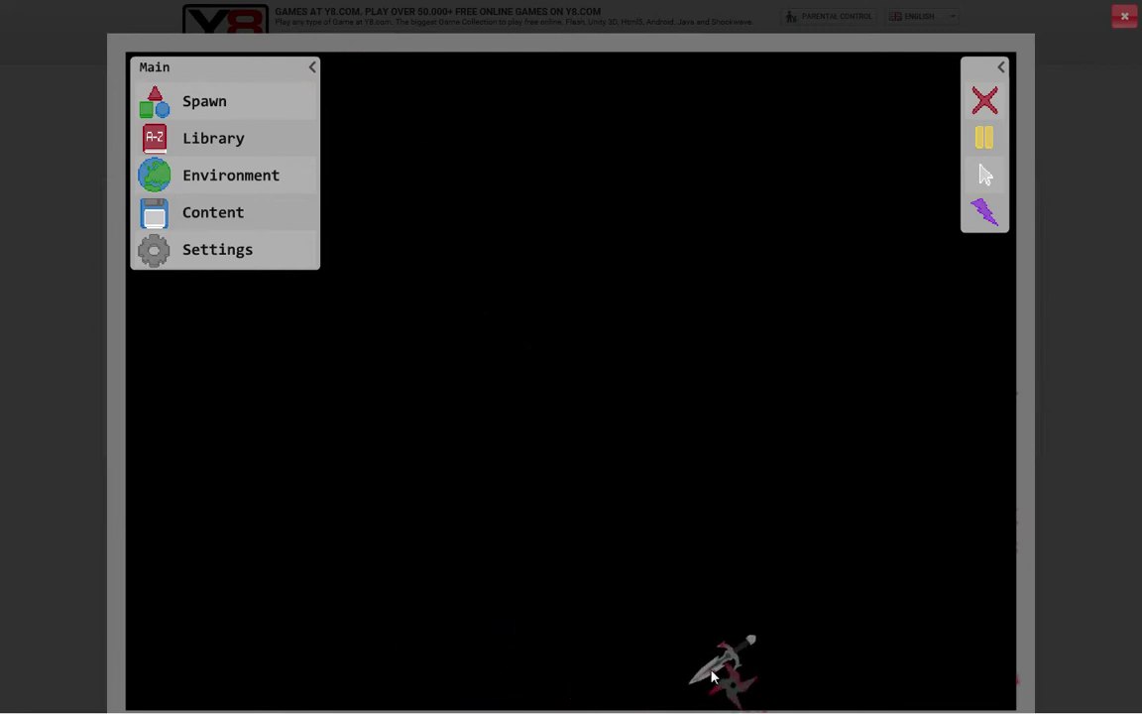
pyautogui.moveTo(788, 704); pyautogui.dragTo(918, 396)
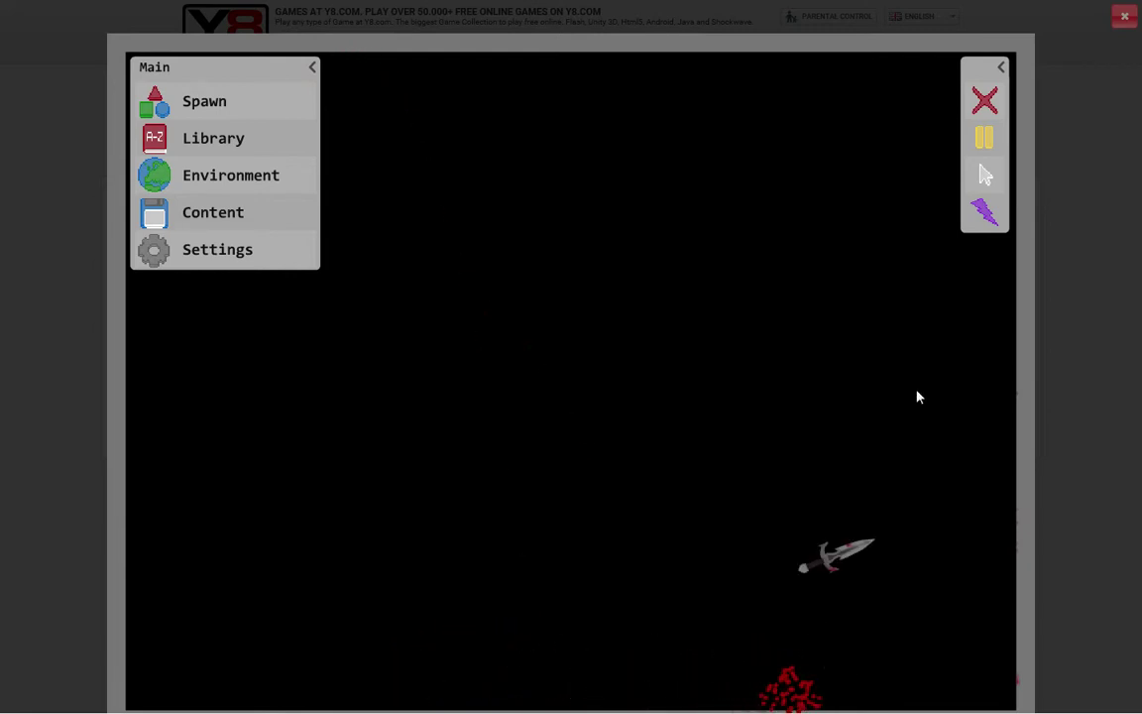
# Step: Reset to a fresh doll and place a Blender from the Spawn list above it
pyautogui.click(984, 101)
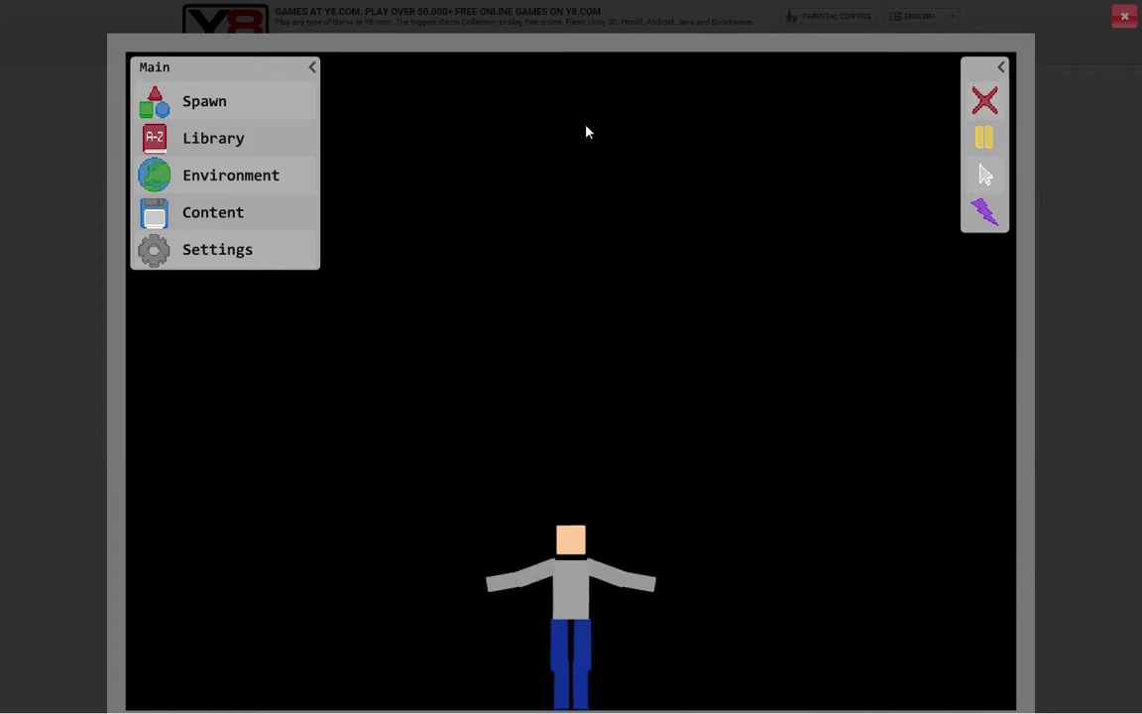
pyautogui.click(268, 102)
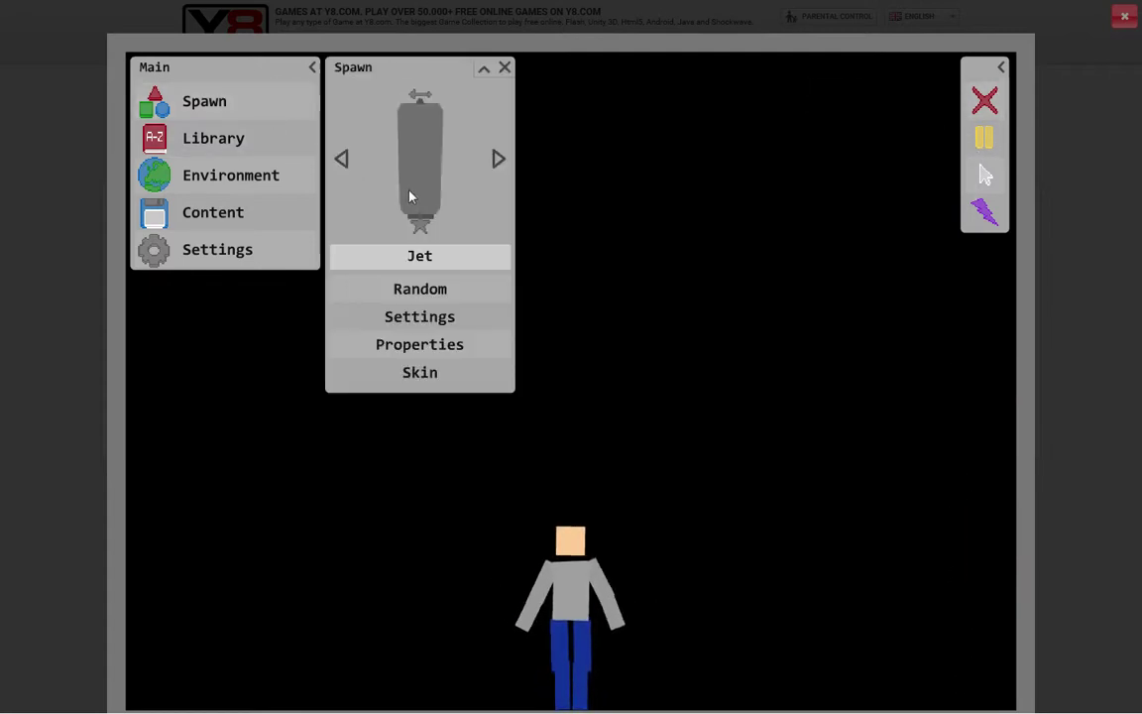
pyautogui.click(496, 161)
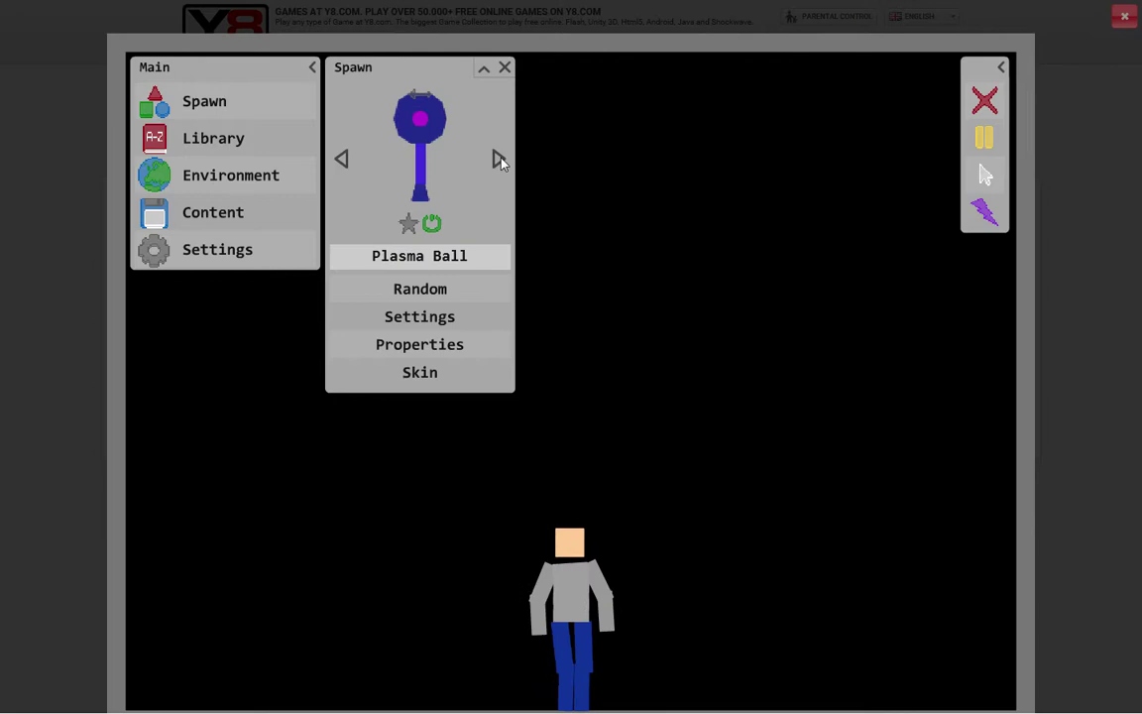
pyautogui.click(342, 159)
pyautogui.moveTo(420, 148); pyautogui.dragTo(600, 288)
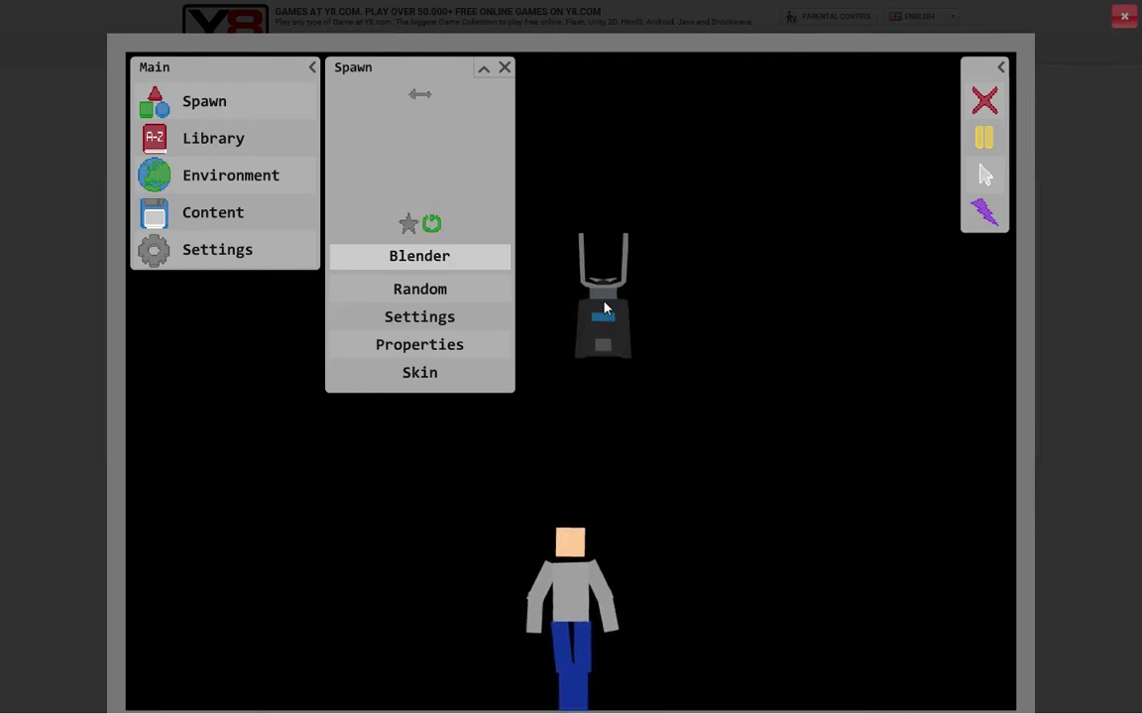
# Step: Pause the simulation and rotate the blender upside down
pyautogui.click(985, 138)
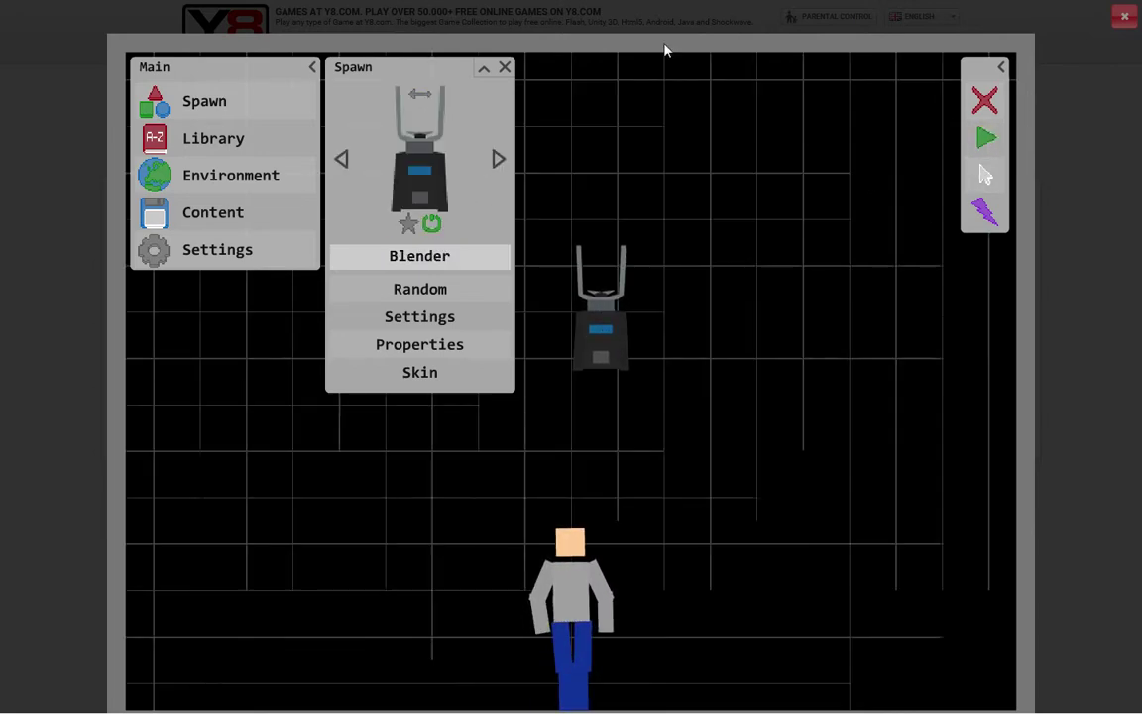
pyautogui.click(504, 67)
pyautogui.click(985, 175)
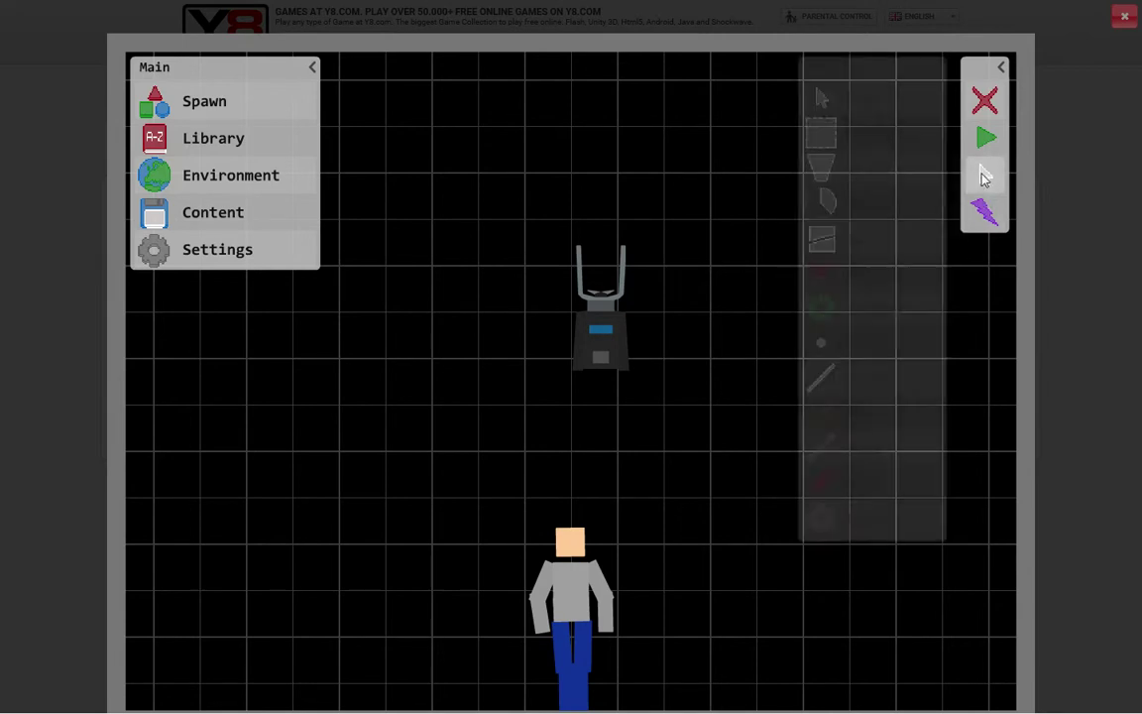
pyautogui.click(872, 175)
pyautogui.moveTo(623, 330); pyautogui.dragTo(581, 355)
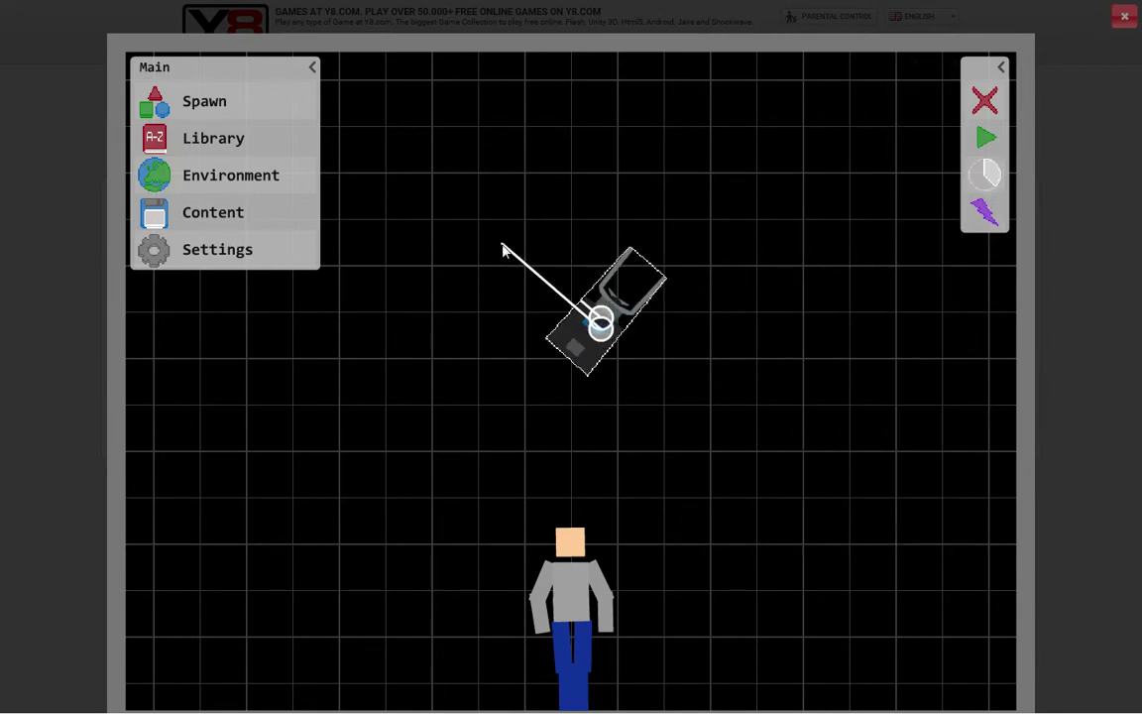
pyautogui.moveTo(504, 248)
pyautogui.mouseDown()
pyautogui.moveTo(655, 164)
pyautogui.moveTo(805, 226)
pyautogui.moveTo(874, 365)
pyautogui.moveTo(876, 337)
pyautogui.mouseUp()
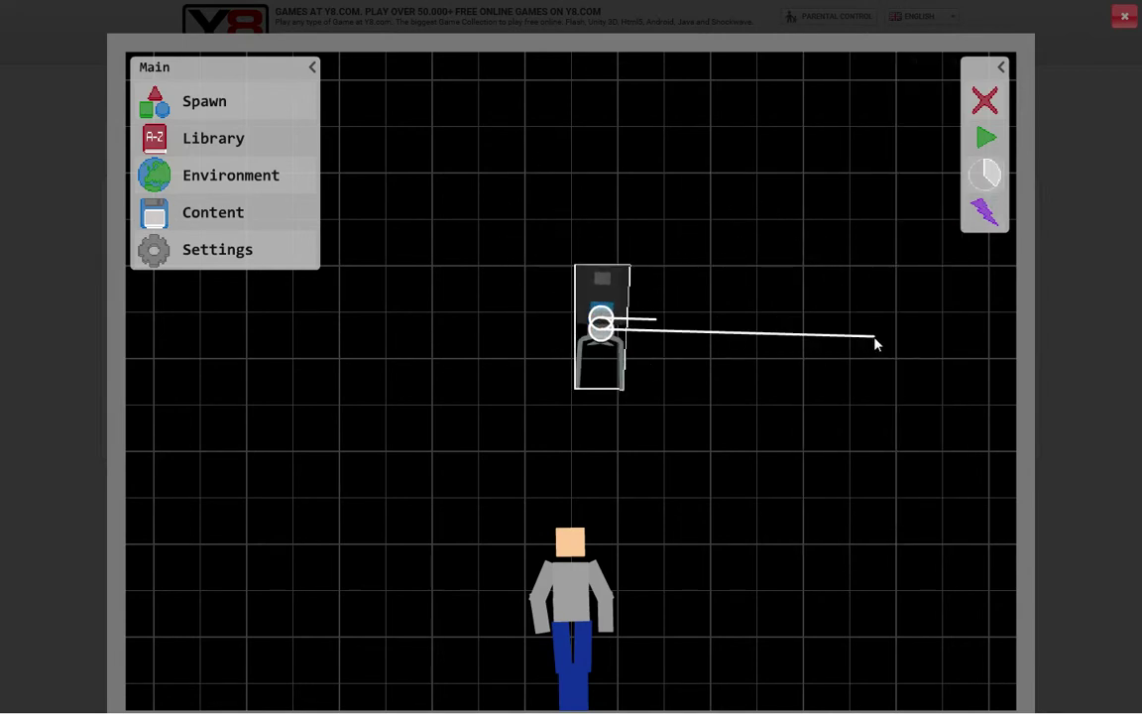
# Step: Lower the blender onto the doll's head with Drag and release it
pyautogui.click(987, 176)
pyautogui.click(855, 99)
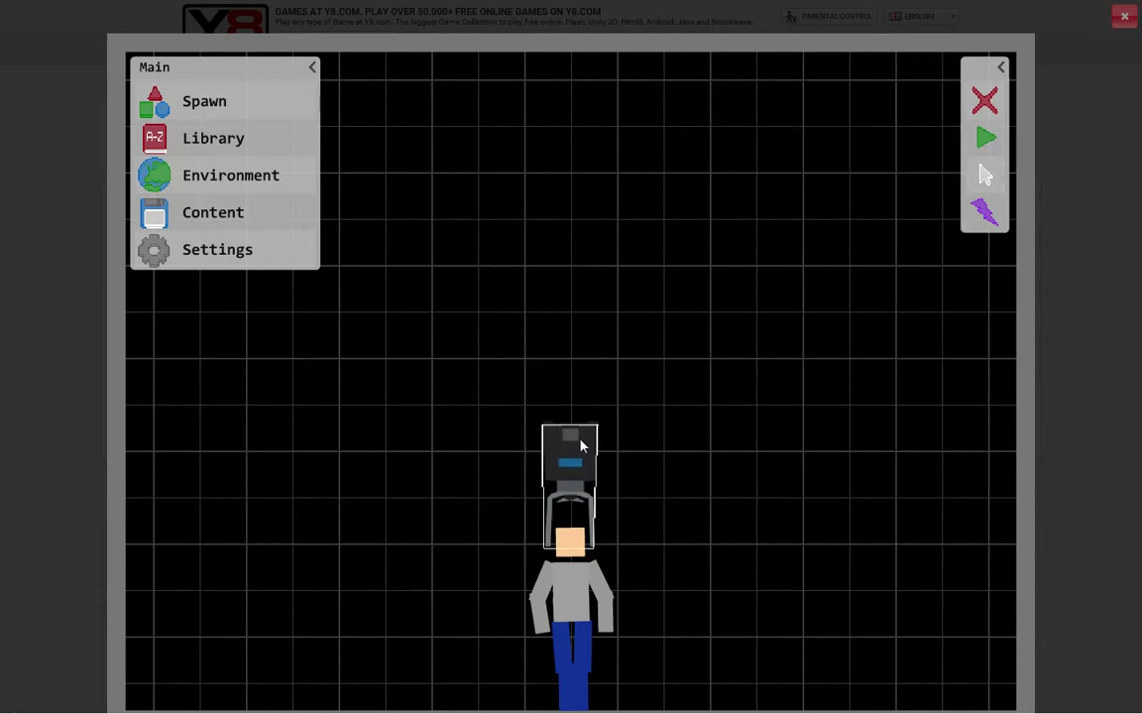
pyautogui.moveTo(581, 446); pyautogui.dragTo(581, 468)
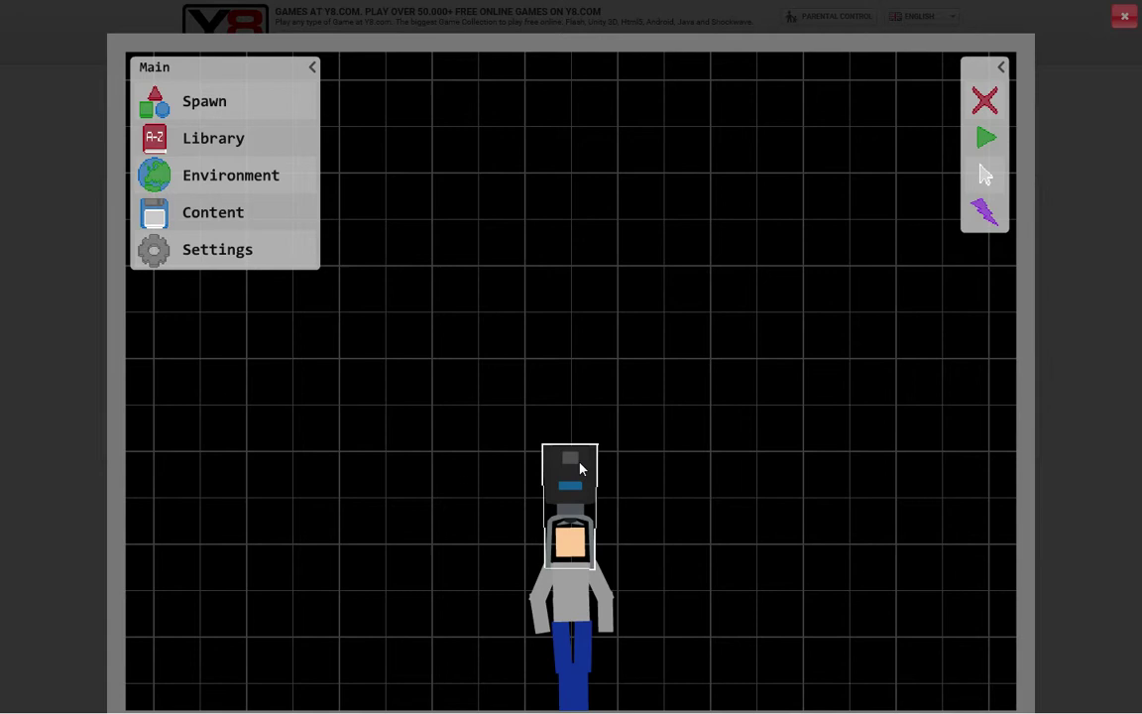
pyautogui.click(644, 426)
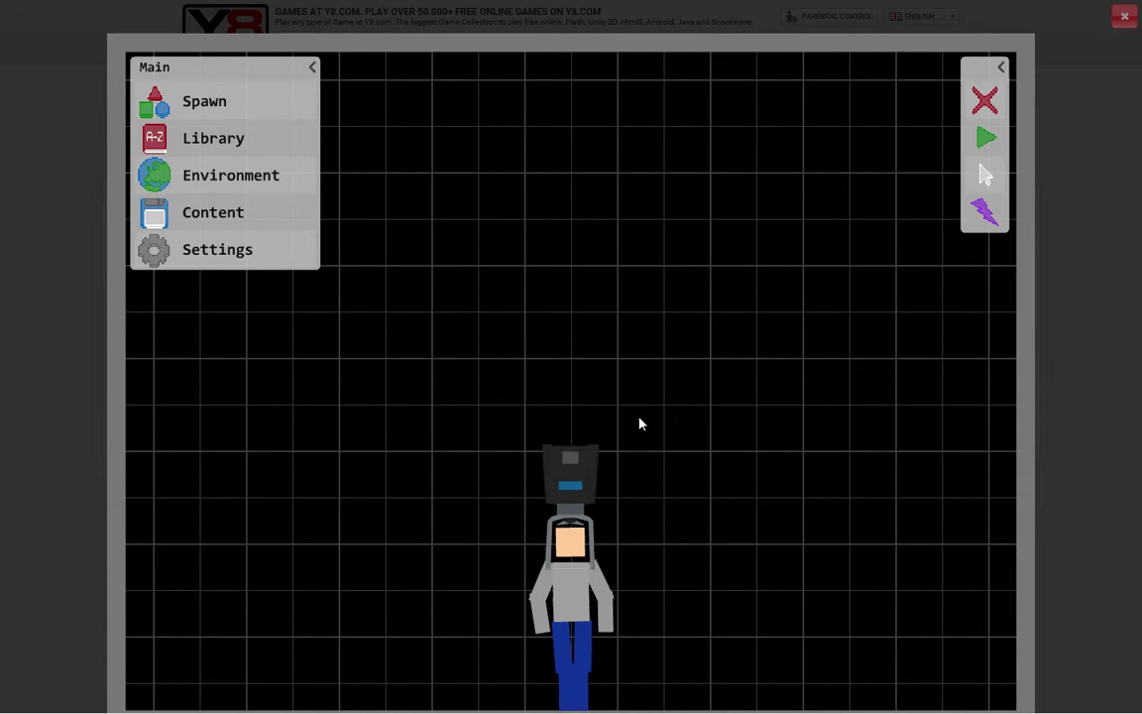
# Step: Pin the blender and the doll's arms in place with the Pin tool
pyautogui.click(988, 176)
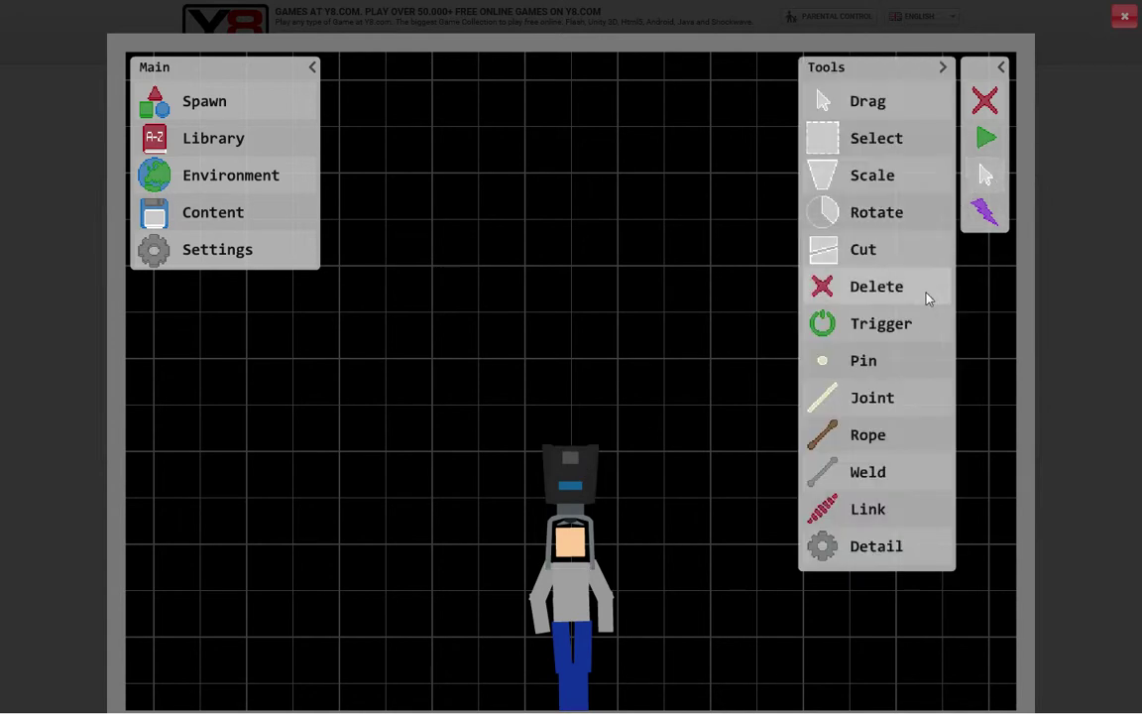
pyautogui.click(903, 399)
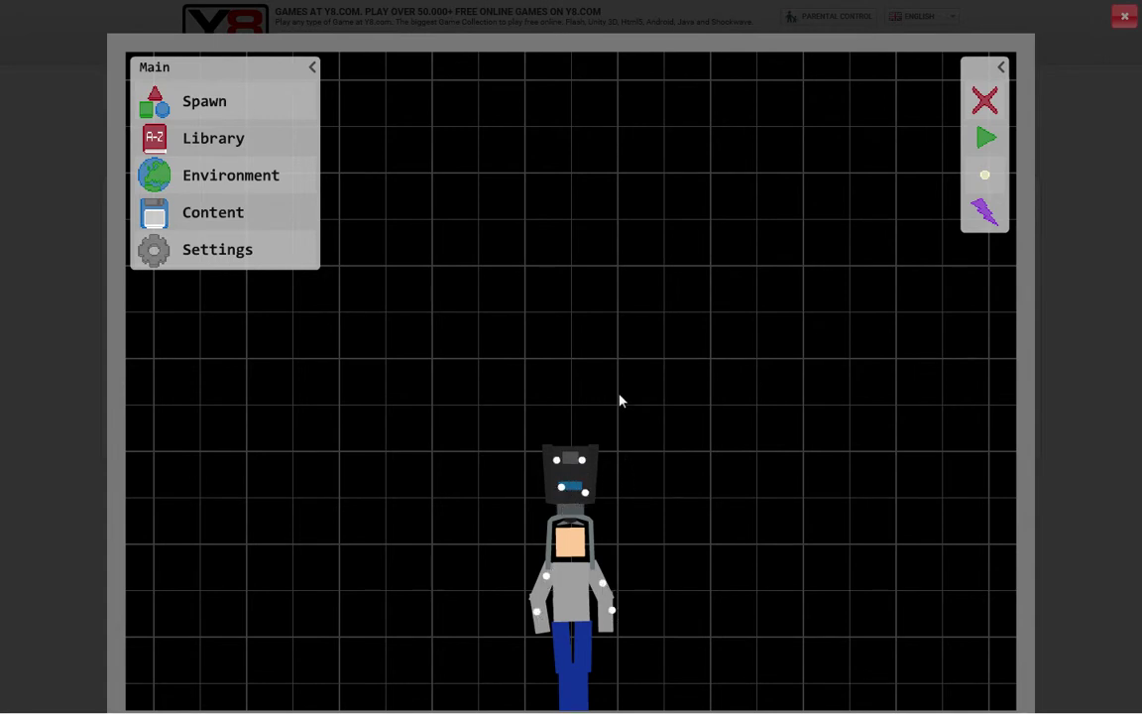
pyautogui.click(986, 174)
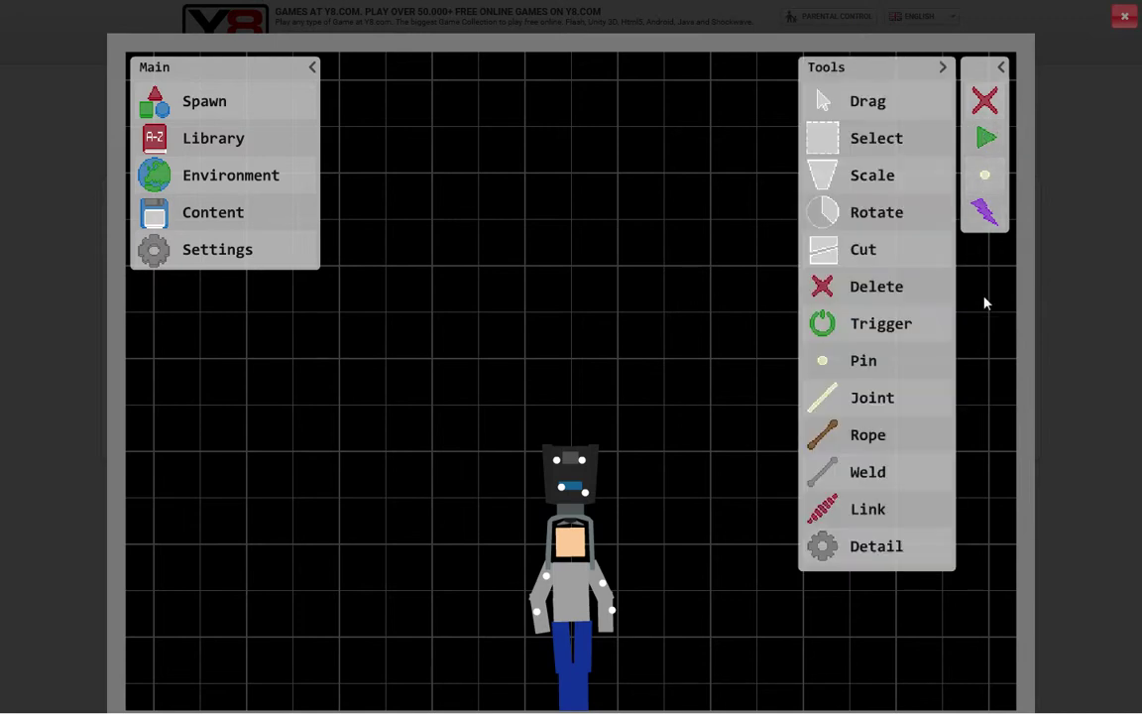
# Step: Switch the blender on with Trigger and Play, yank the doll's legs, then reset
pyautogui.click(880, 325)
pyautogui.click(984, 138)
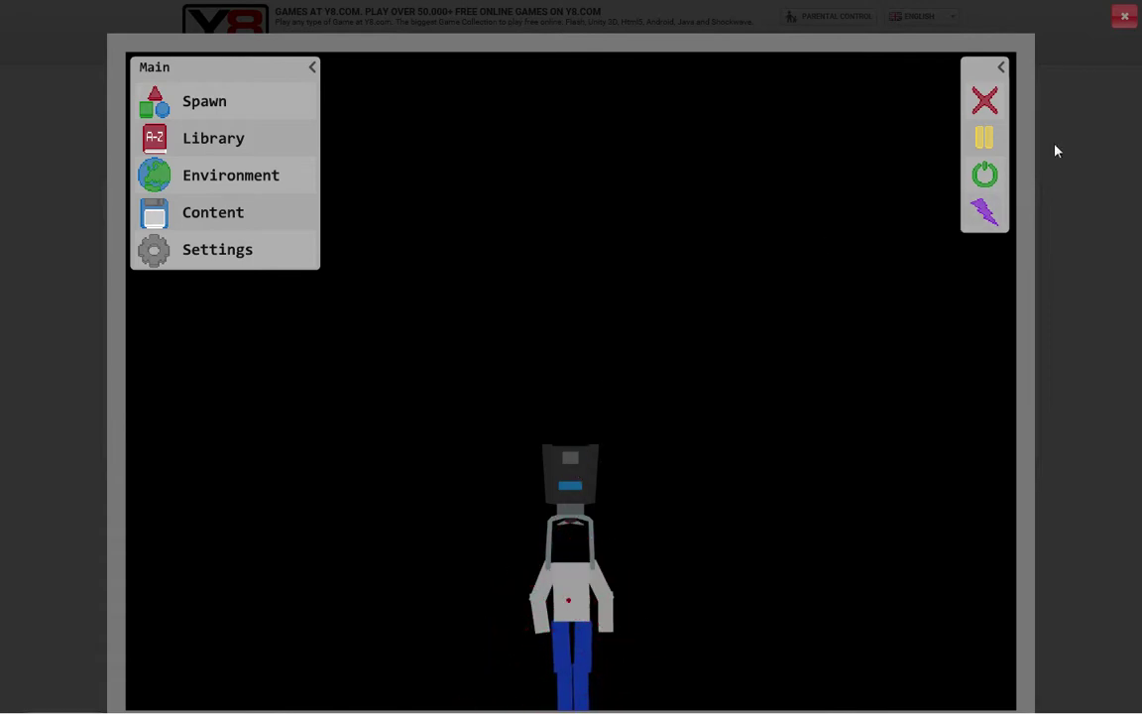
pyautogui.click(986, 175)
pyautogui.click(878, 99)
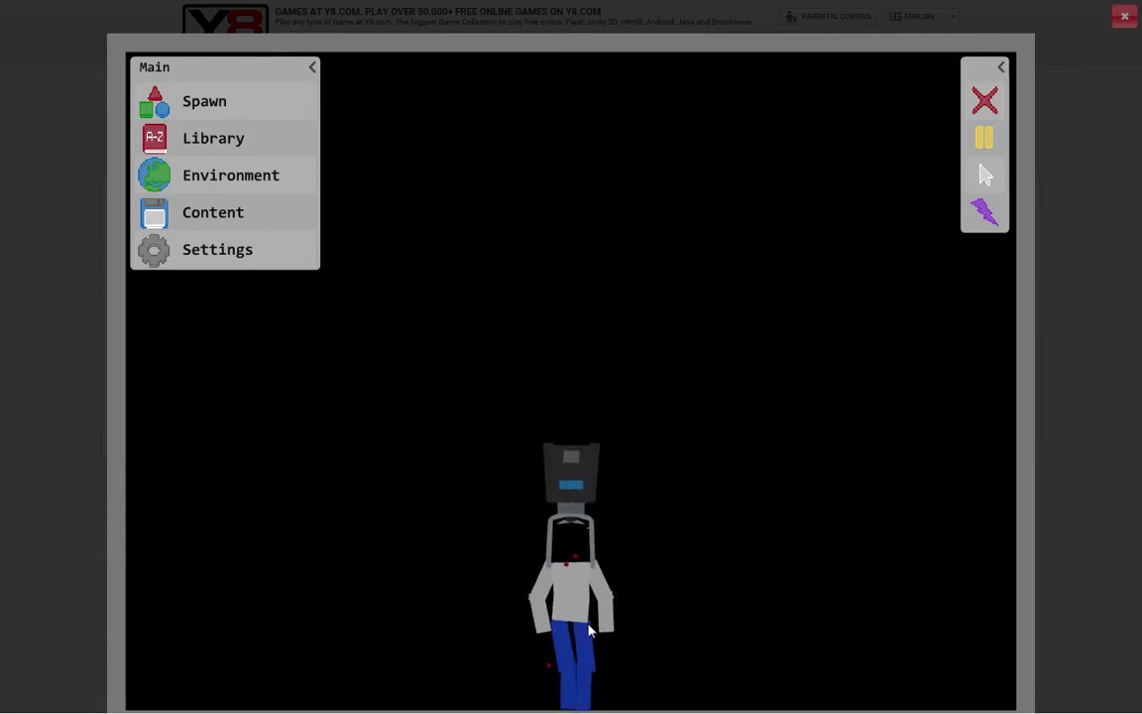
pyautogui.moveTo(588, 630); pyautogui.dragTo(581, 528)
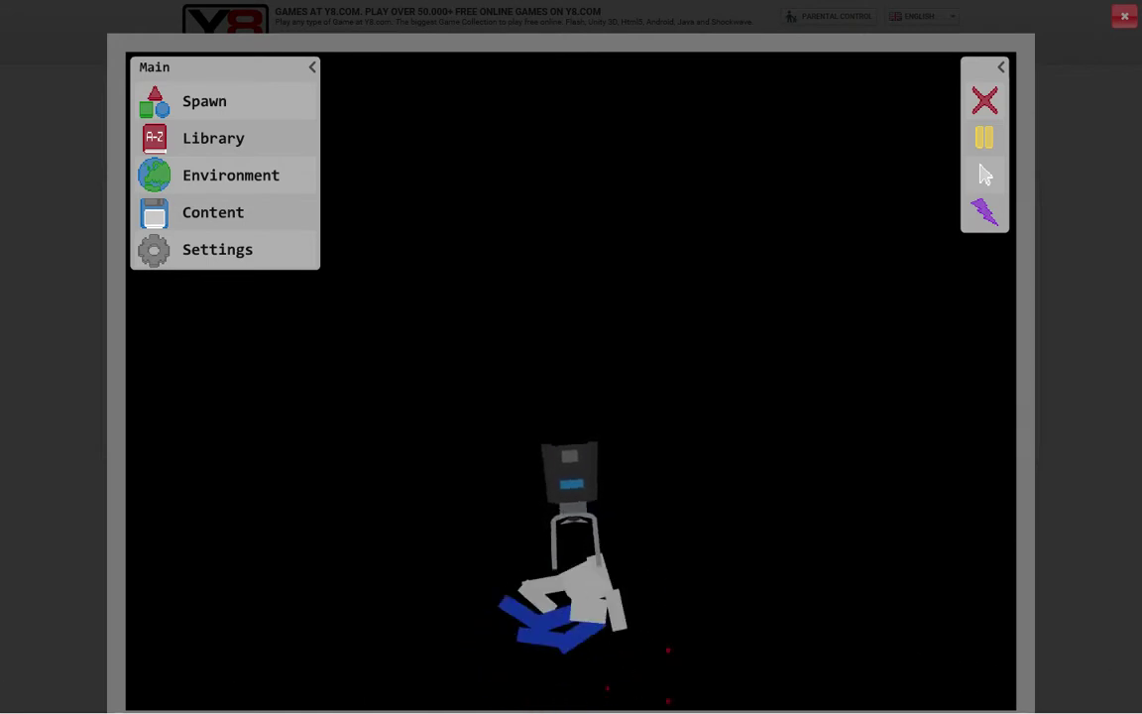
pyautogui.click(985, 100)
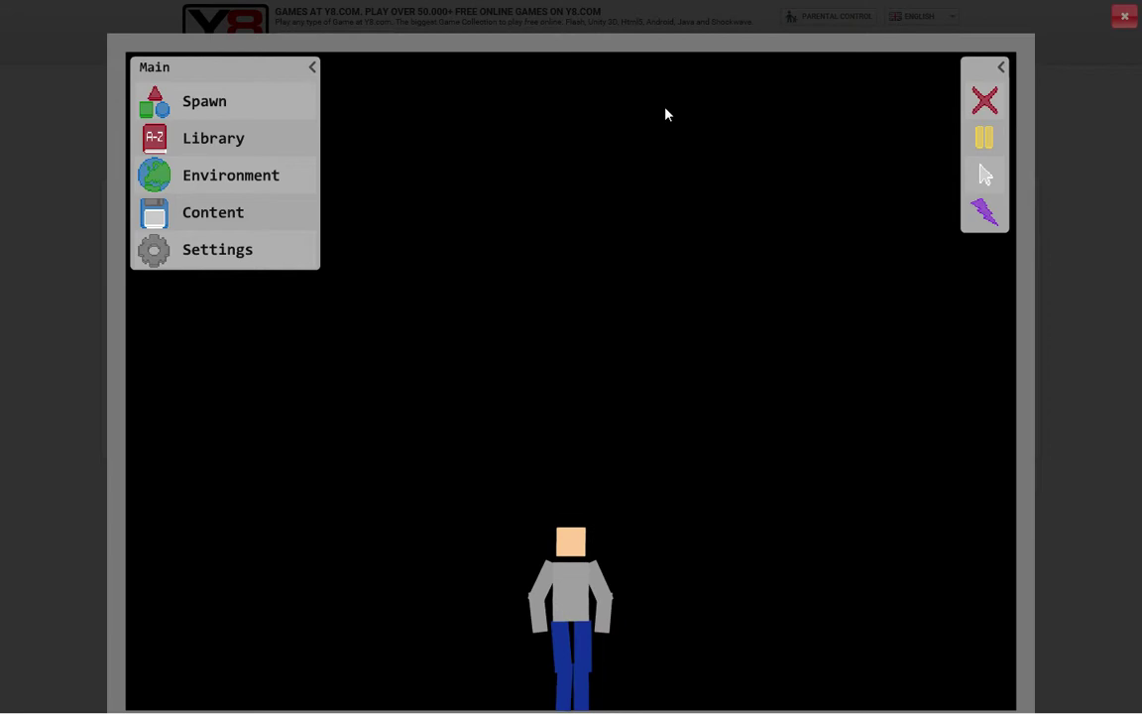
# Step: Spawn a Stun Gun and press it against the doll's head
pyautogui.click(265, 98)
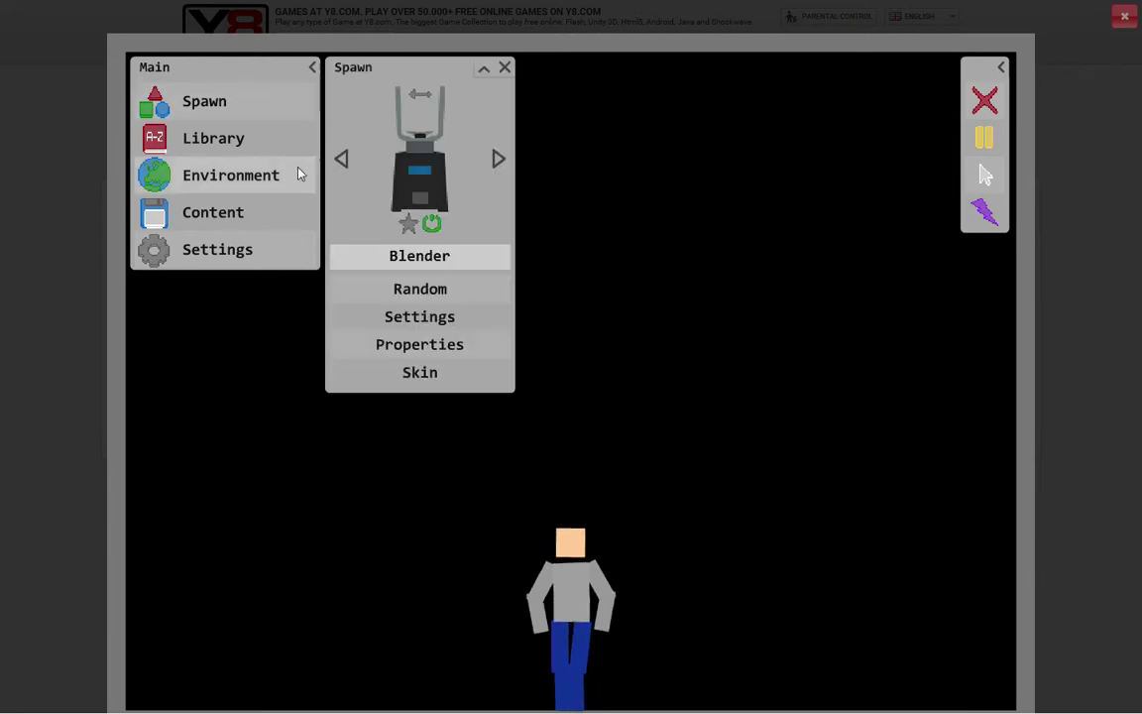
pyautogui.click(496, 159)
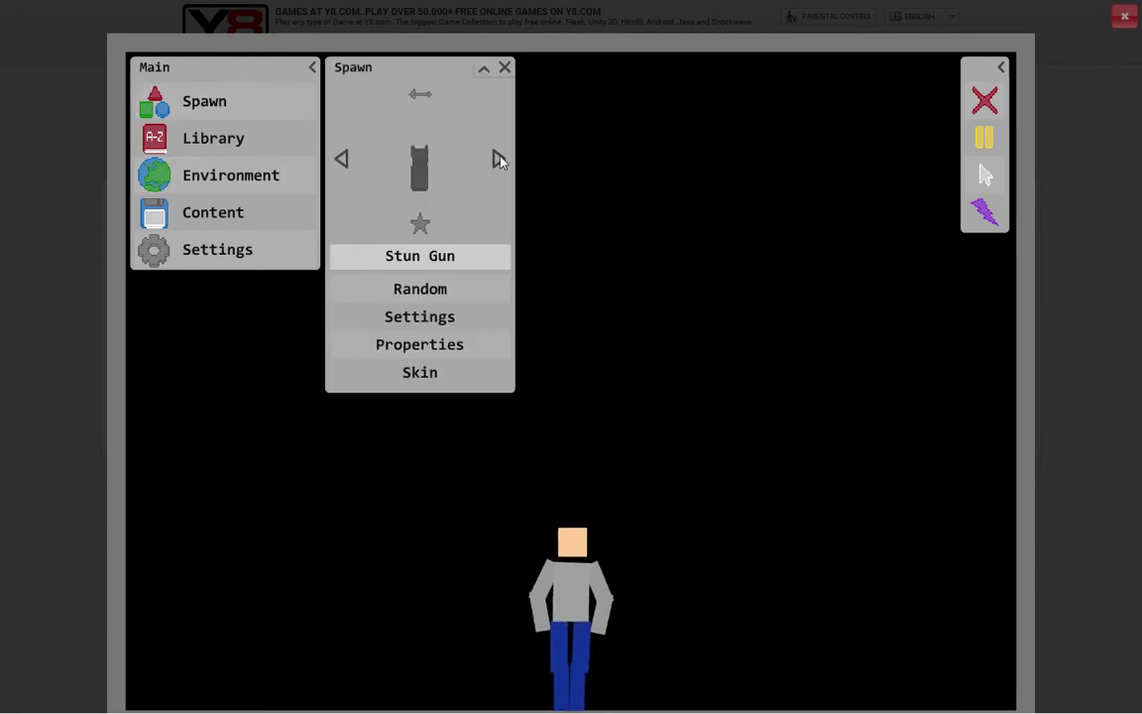
pyautogui.moveTo(419, 164); pyautogui.dragTo(571, 209)
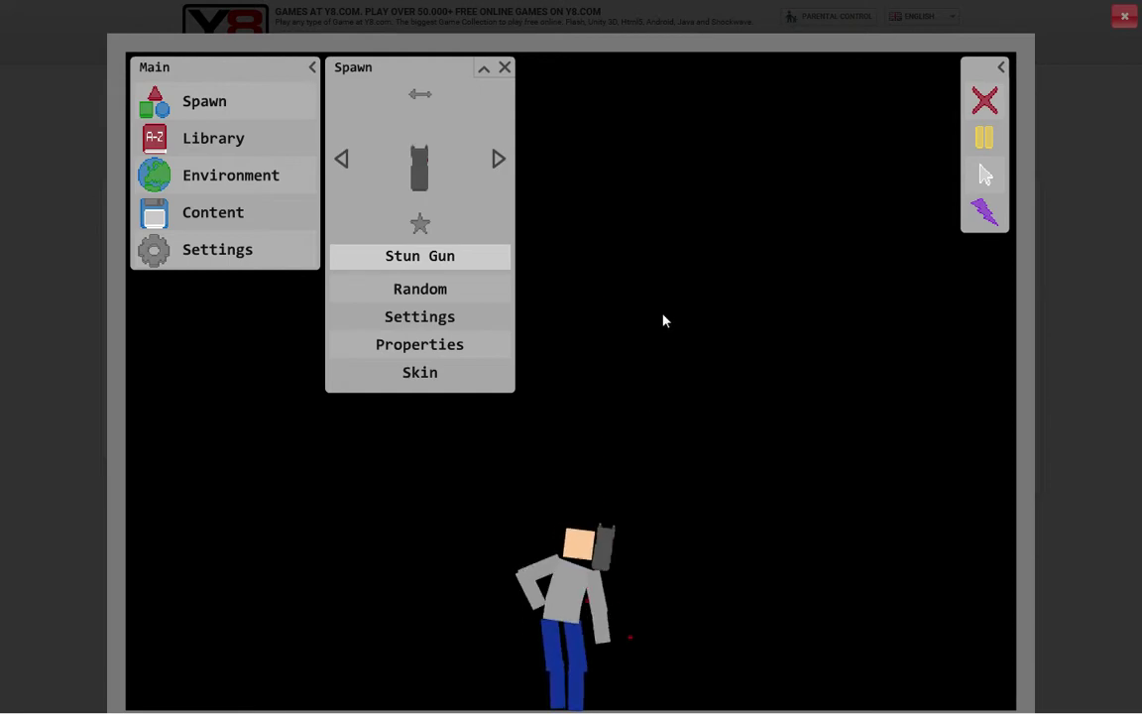
pyautogui.moveTo(635, 607)
pyautogui.mouseDown()
pyautogui.moveTo(526, 542)
pyautogui.moveTo(546, 545)
pyautogui.moveTo(518, 552)
pyautogui.moveTo(570, 464)
pyautogui.mouseUp()
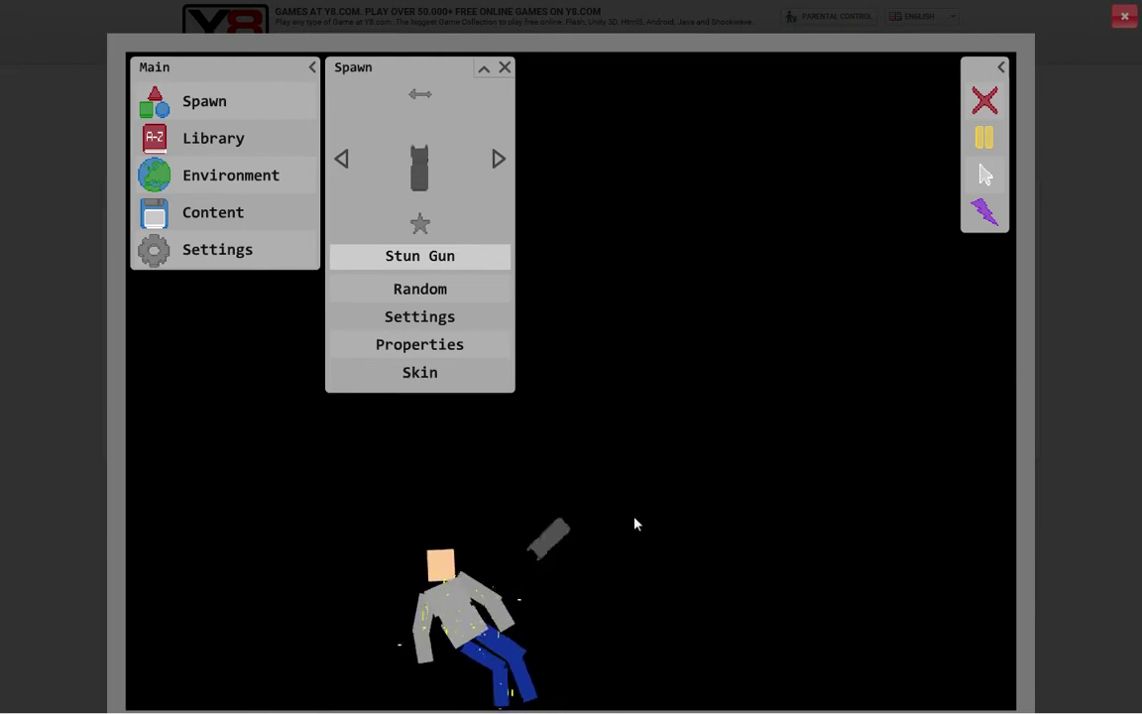
# Step: Press a grey object against the doll's head, then fling the doll rightward
pyautogui.click(709, 437)
pyautogui.moveTo(685, 456)
pyautogui.mouseDown()
pyautogui.moveTo(553, 573)
pyautogui.moveTo(638, 641)
pyautogui.moveTo(655, 674)
pyautogui.mouseUp()
pyautogui.click(833, 619)
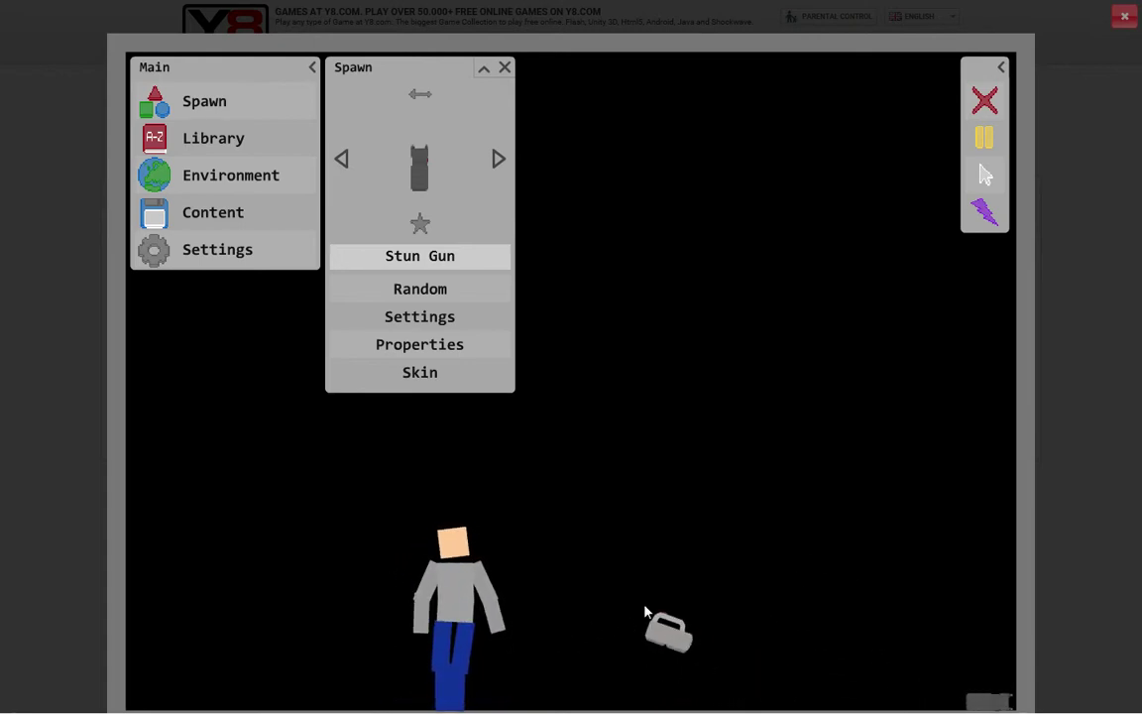
pyautogui.moveTo(510, 567); pyautogui.dragTo(515, 543)
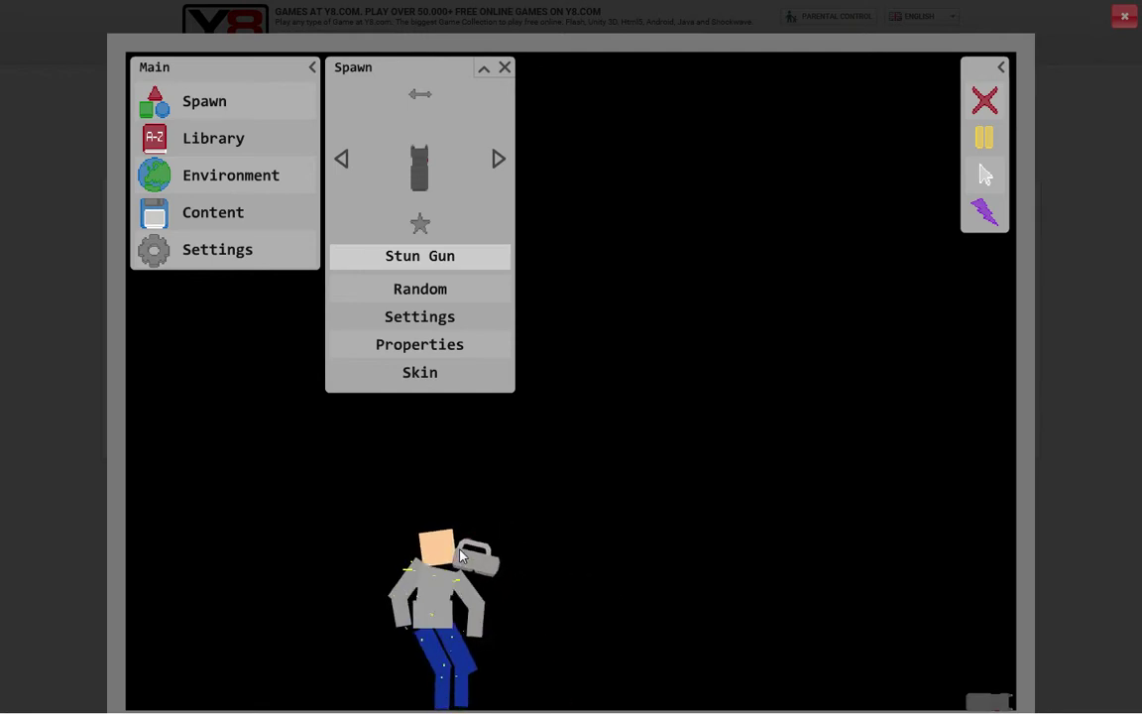
pyautogui.moveTo(494, 553)
pyautogui.mouseDown()
pyautogui.moveTo(756, 524)
pyautogui.moveTo(327, 556)
pyautogui.mouseUp()
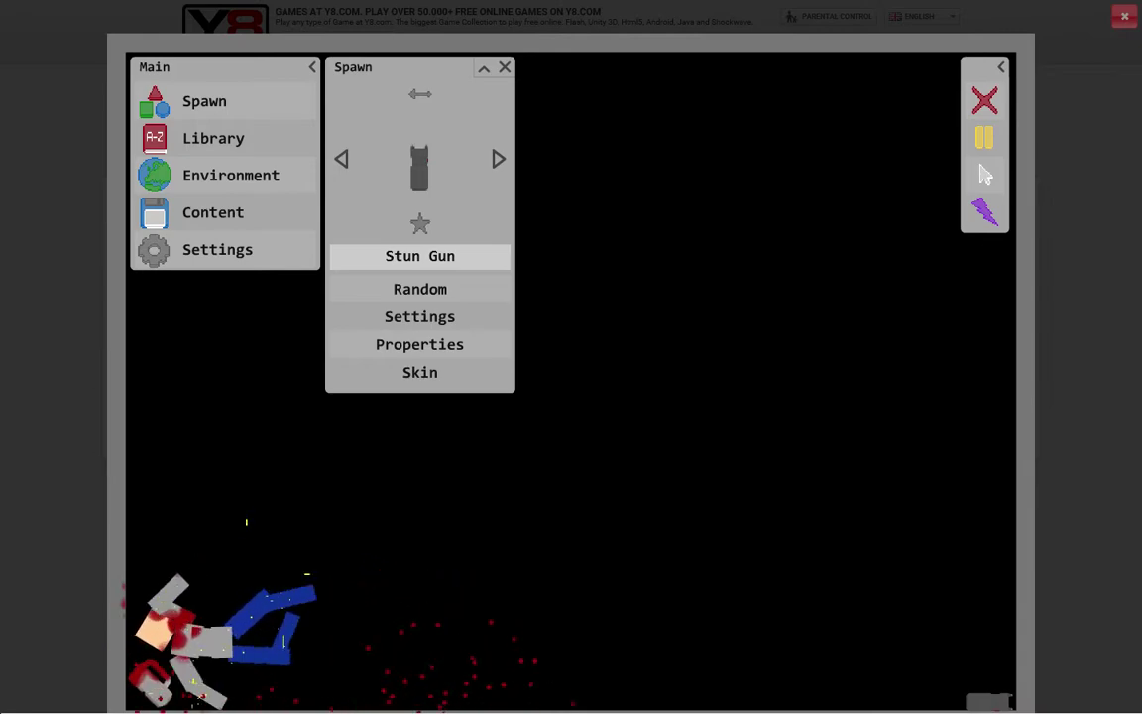
pyautogui.moveTo(305, 641)
pyautogui.mouseDown()
pyautogui.moveTo(397, 687)
pyautogui.moveTo(679, 580)
pyautogui.mouseUp()
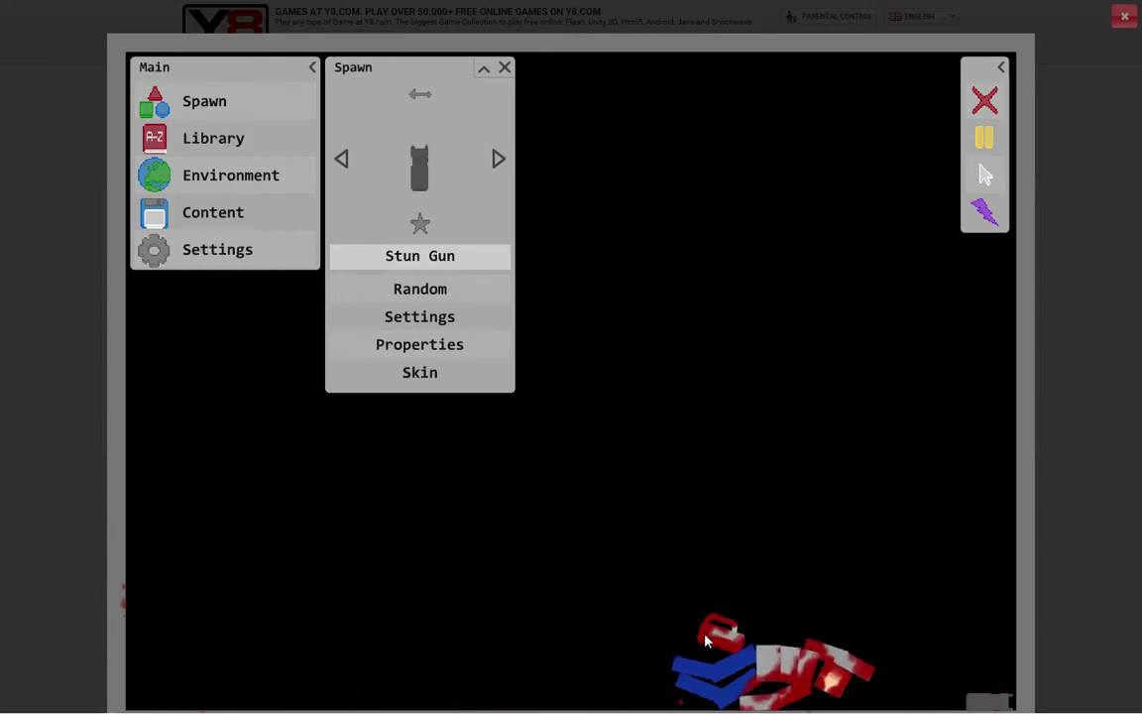
# Step: Spray the Water power over the bloody object and the doll's head and body
pyautogui.click(985, 212)
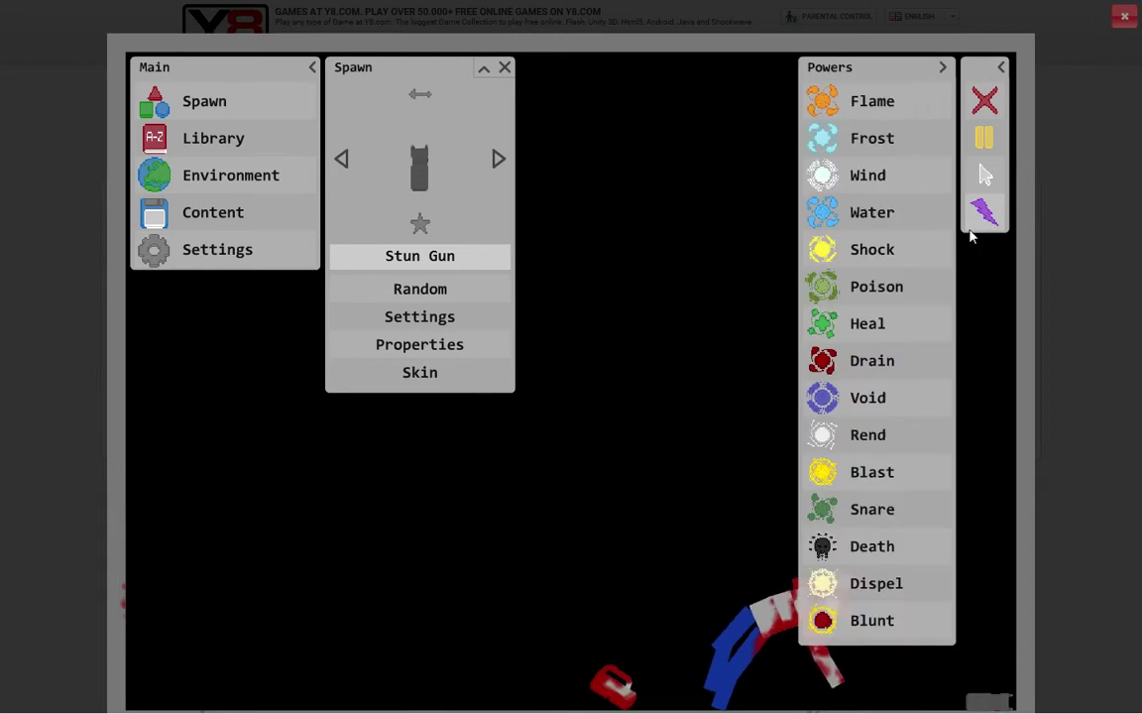
pyautogui.click(873, 212)
pyautogui.click(658, 691)
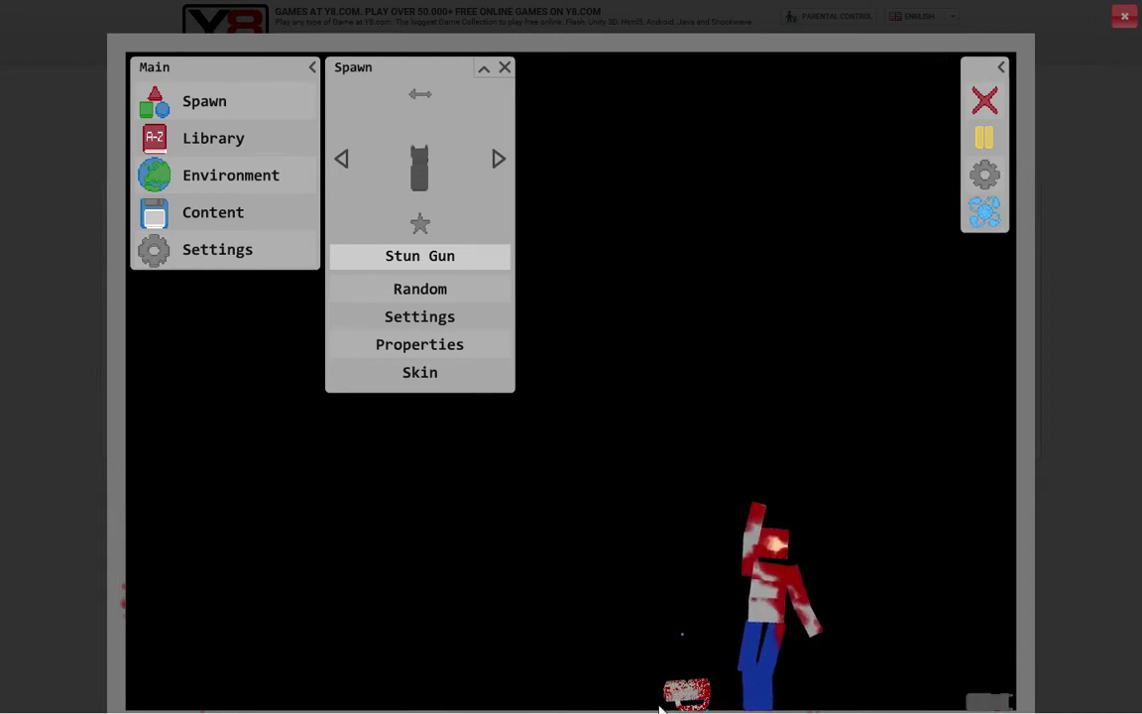
pyautogui.moveTo(788, 587); pyautogui.dragTo(769, 544)
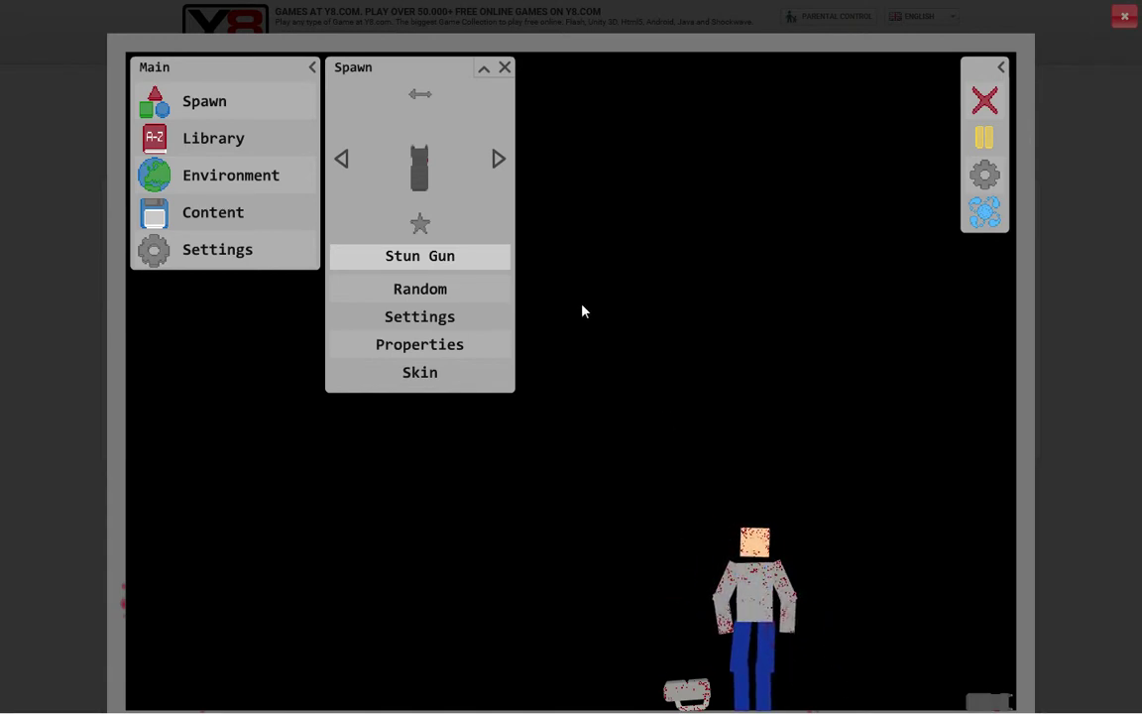
# Step: With the Drag tool, drop a Fan onto the doll and throw it away
pyautogui.click(985, 176)
pyautogui.click(880, 137)
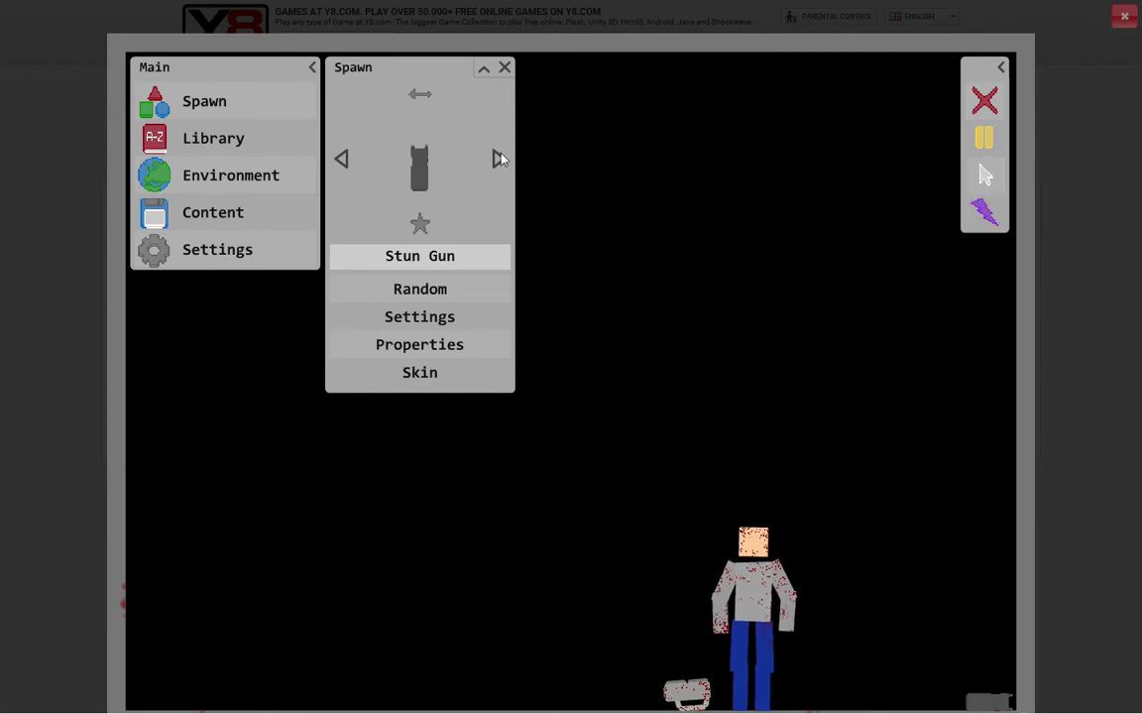
pyautogui.click(498, 159)
pyautogui.click(500, 159)
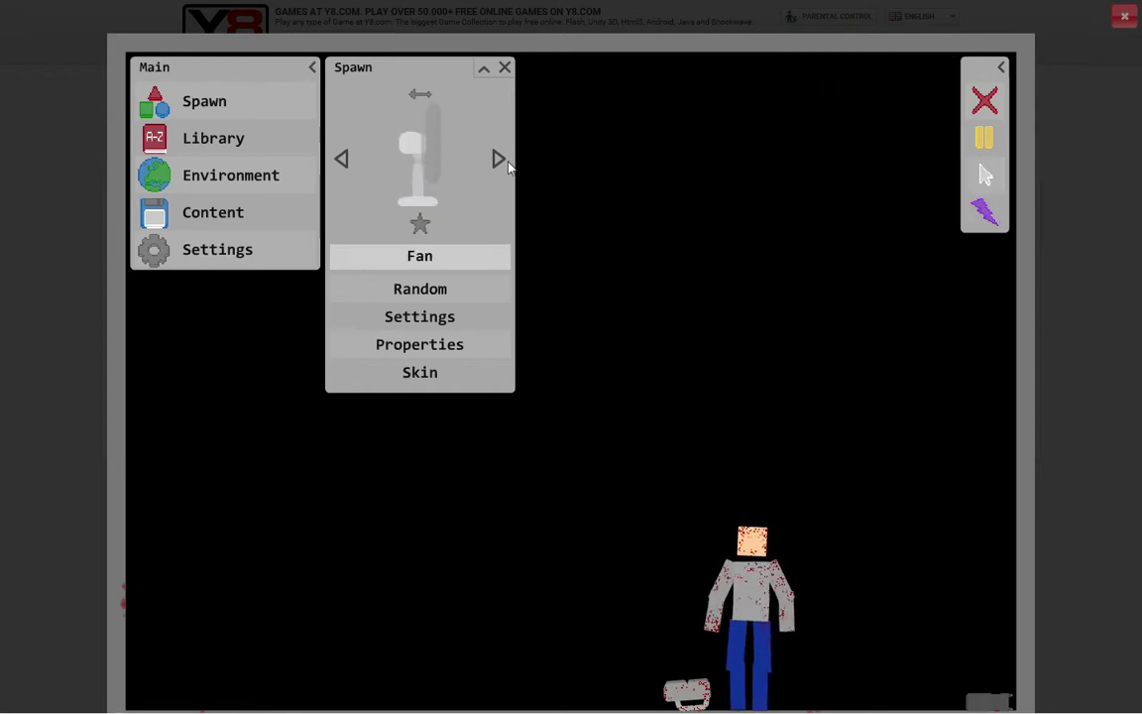
pyautogui.moveTo(481, 250); pyautogui.dragTo(684, 476)
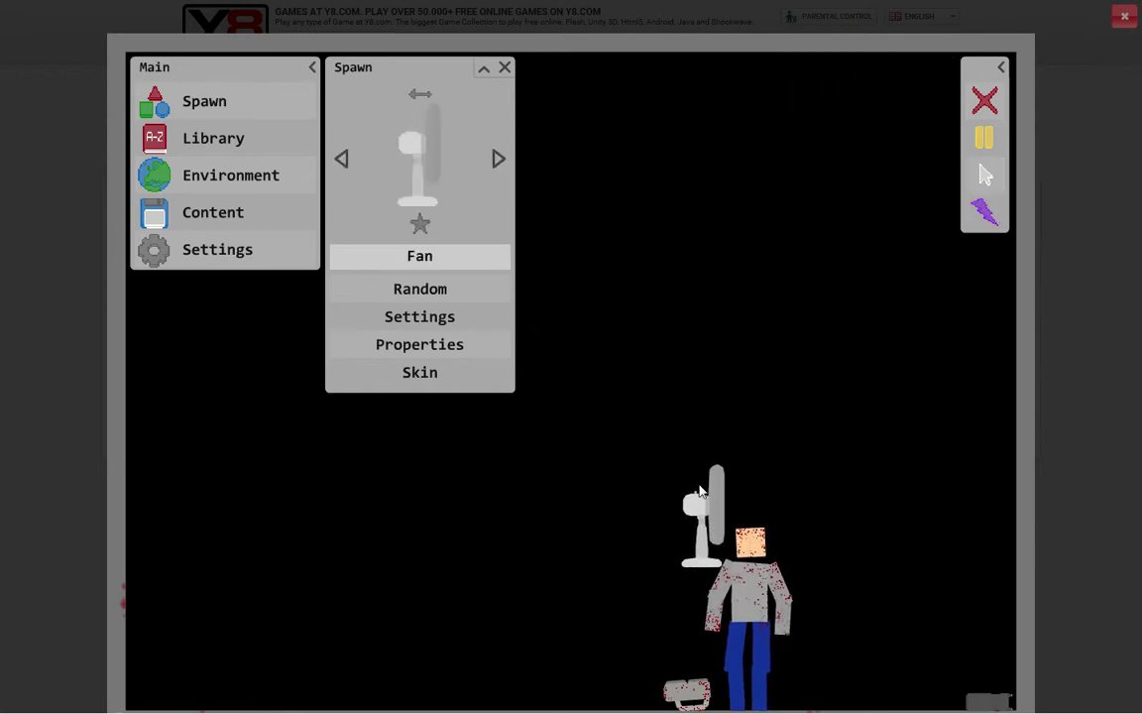
pyautogui.moveTo(777, 565); pyautogui.dragTo(873, 427)
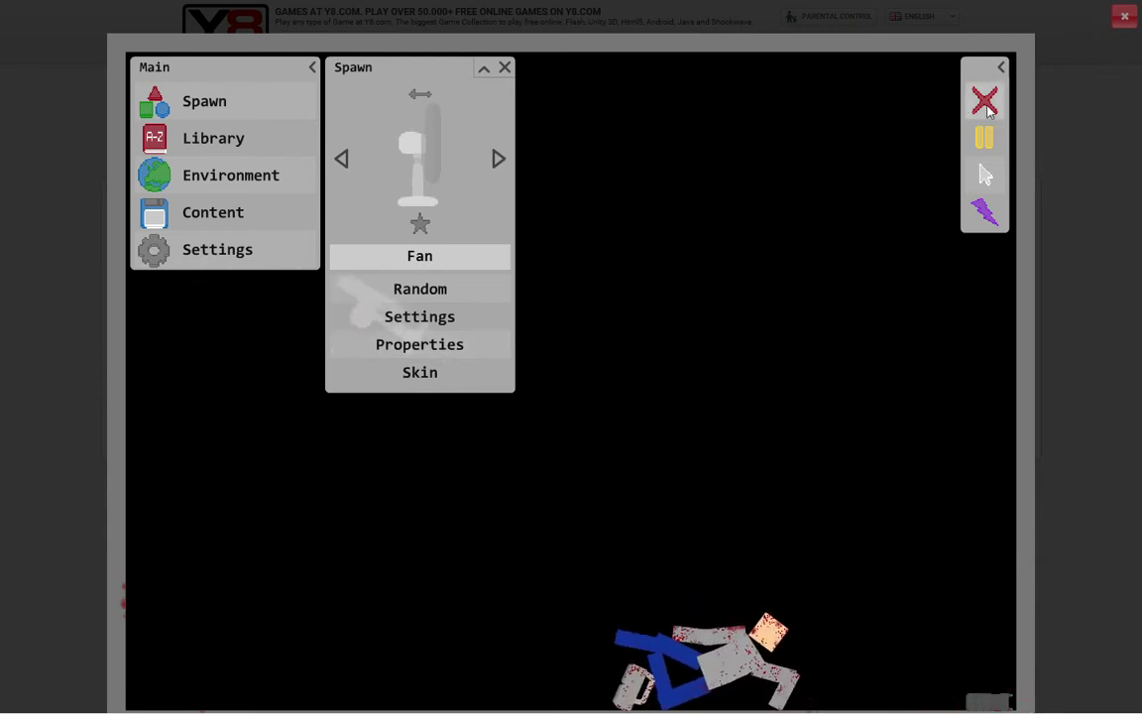
# Step: Push a Tesla Coil onto the doll and switch it on with Trigger
pyautogui.click(499, 160)
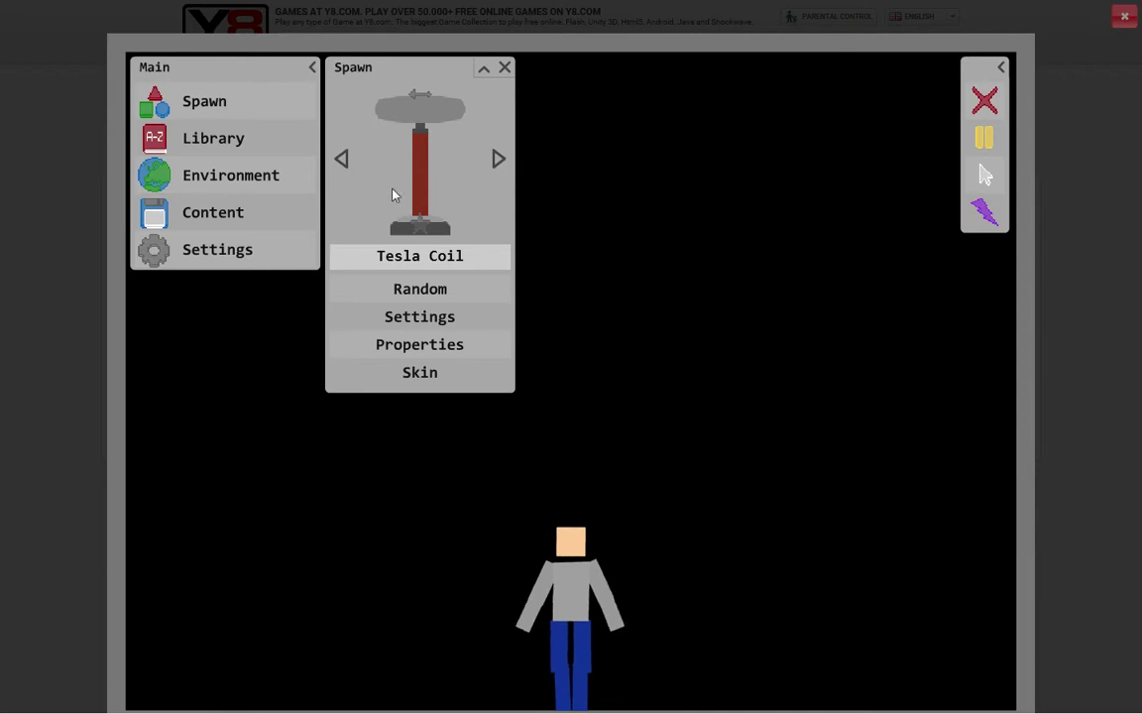
pyautogui.moveTo(397, 188)
pyautogui.mouseDown()
pyautogui.moveTo(607, 275)
pyautogui.moveTo(597, 211)
pyautogui.moveTo(671, 402)
pyautogui.moveTo(664, 455)
pyautogui.moveTo(565, 471)
pyautogui.mouseUp()
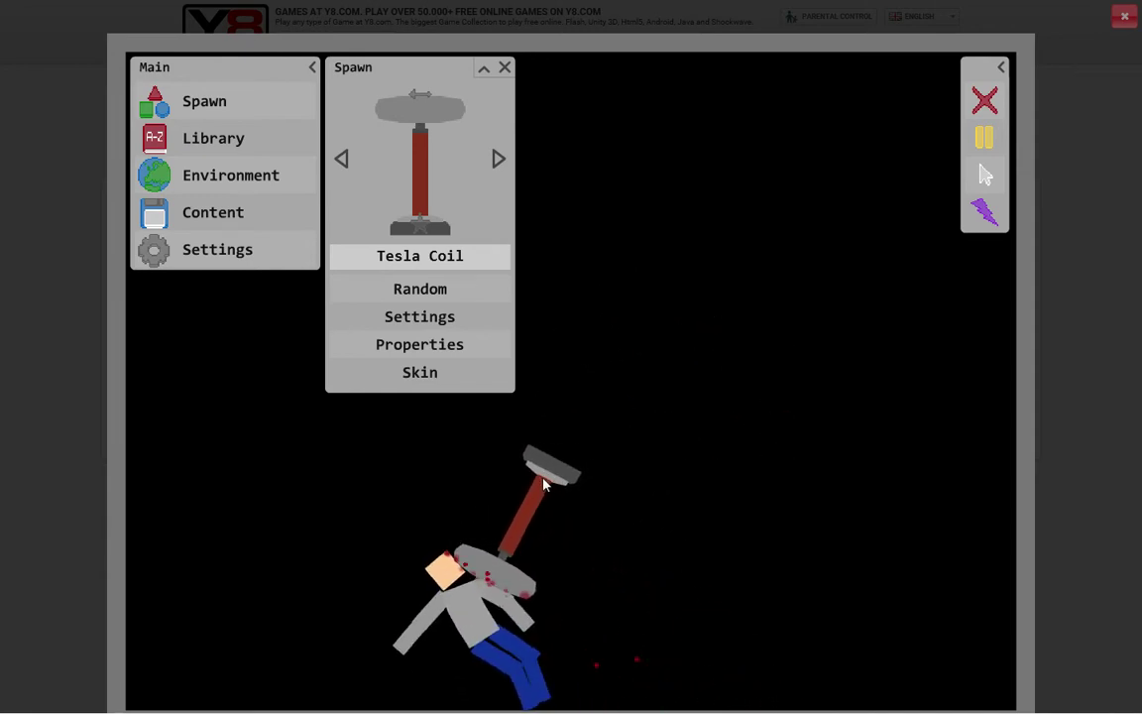
pyautogui.moveTo(565, 471); pyautogui.dragTo(476, 456)
pyautogui.click(985, 176)
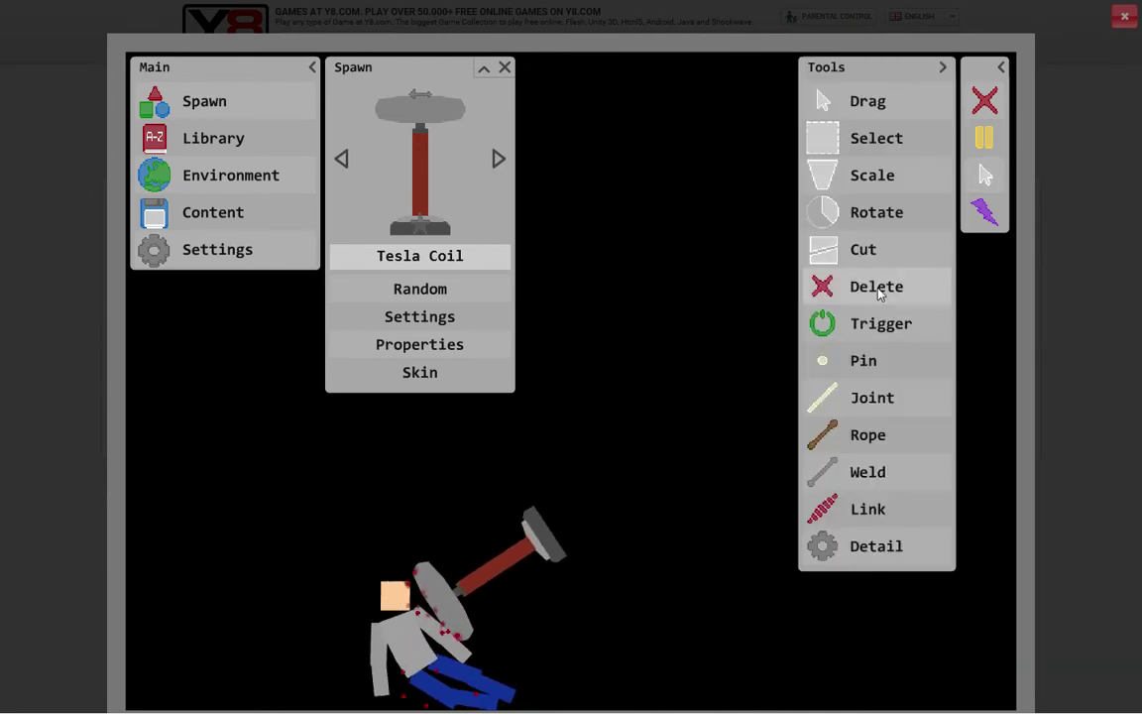
pyautogui.click(863, 322)
pyautogui.moveTo(567, 621); pyautogui.dragTo(609, 673)
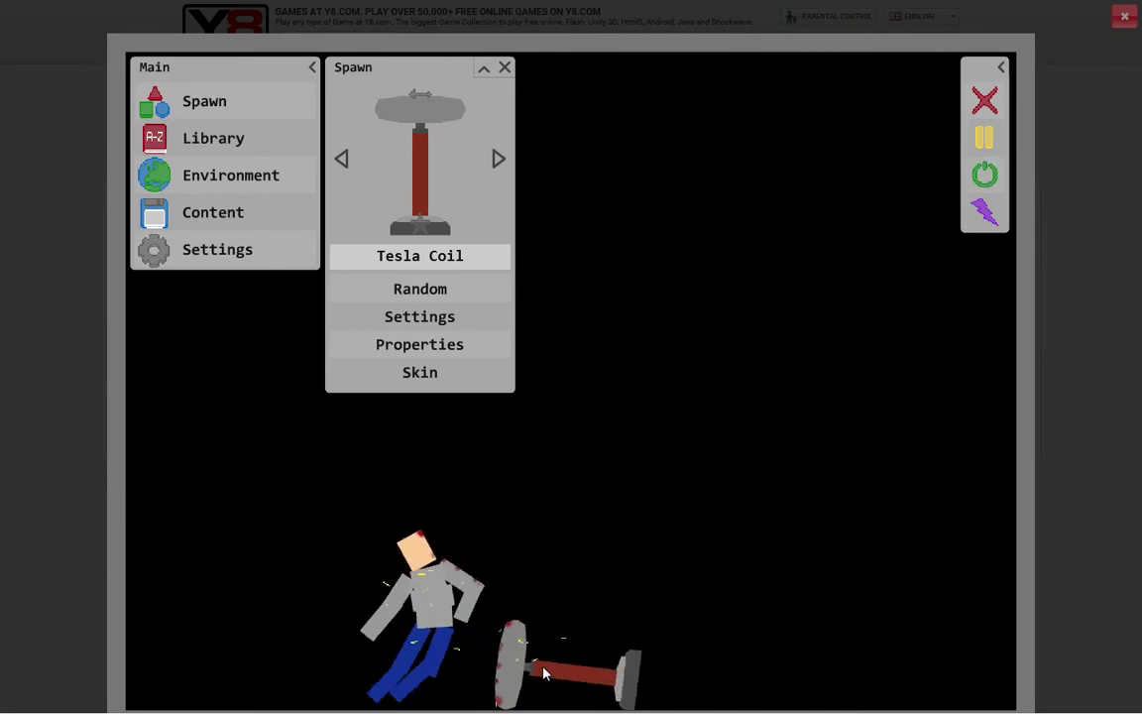
# Step: Return to the Drag tool and select the Repulsor in Spawn
pyautogui.click(985, 175)
pyautogui.click(877, 102)
pyautogui.click(499, 159)
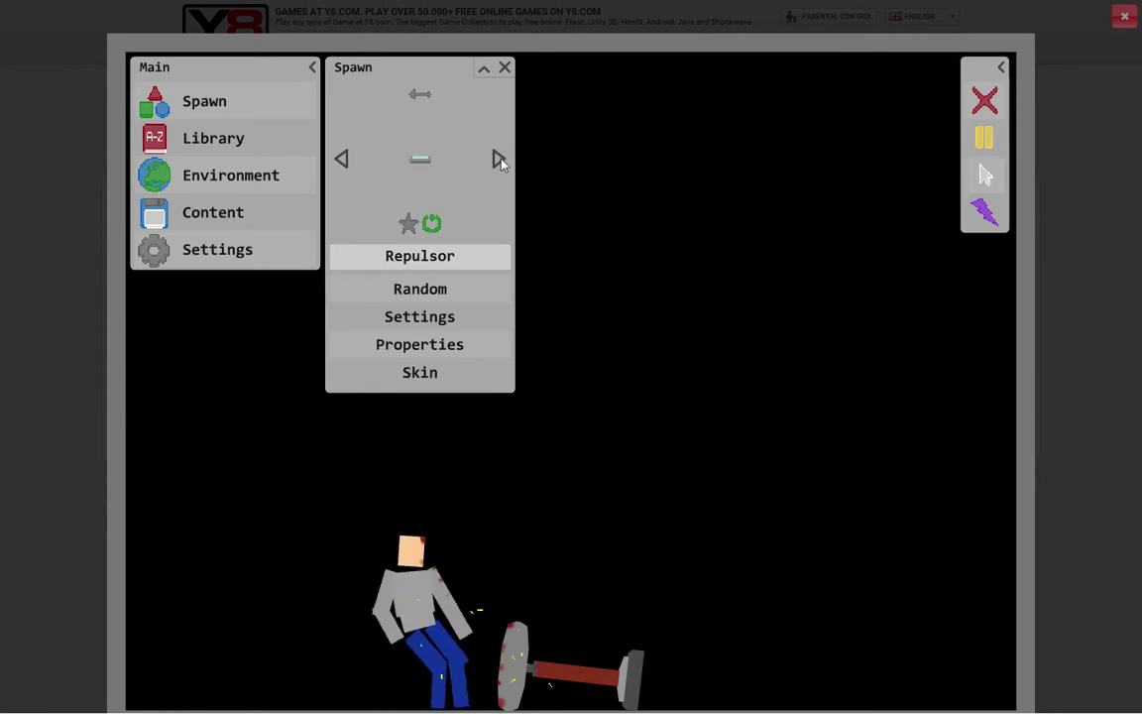
pyautogui.click(420, 159)
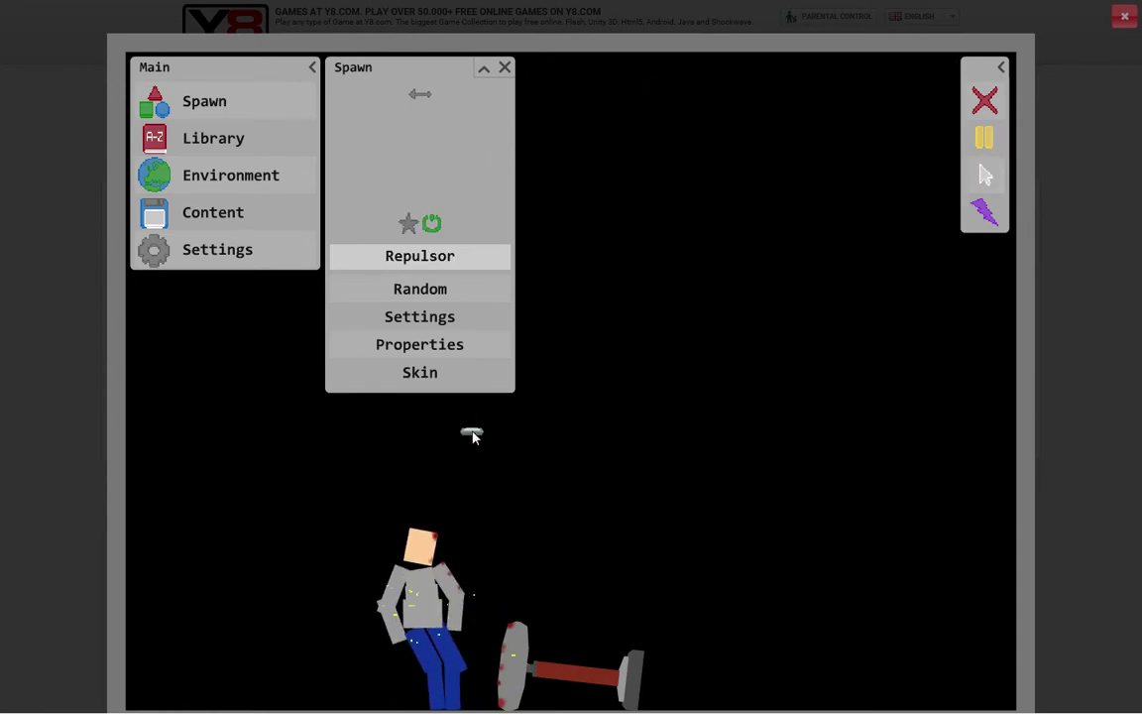
# Step: Place two turrets on the floor, right and left of the doll
pyautogui.click(499, 158)
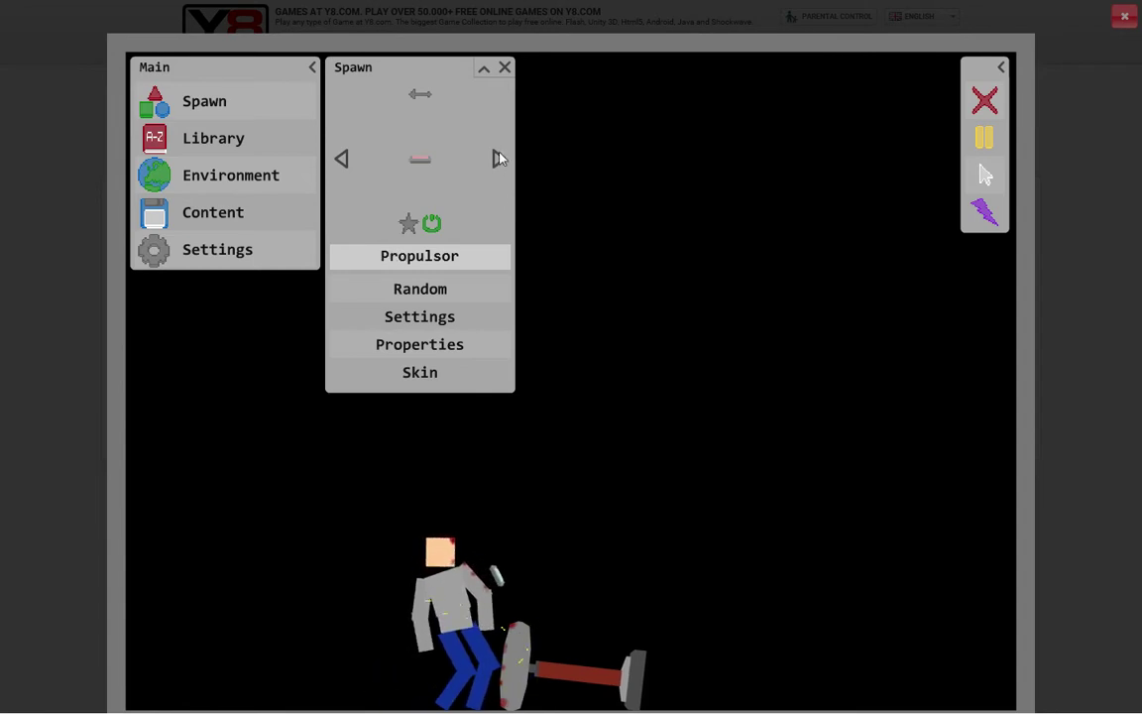
pyautogui.click(499, 158)
pyautogui.click(499, 159)
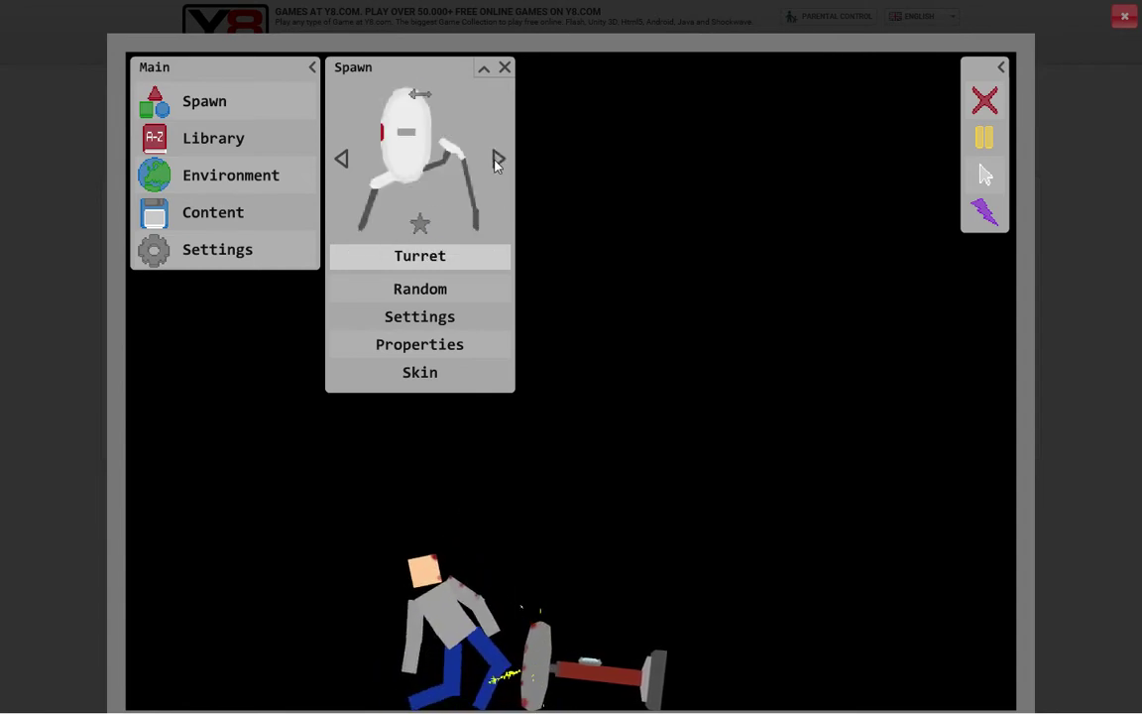
pyautogui.click(341, 159)
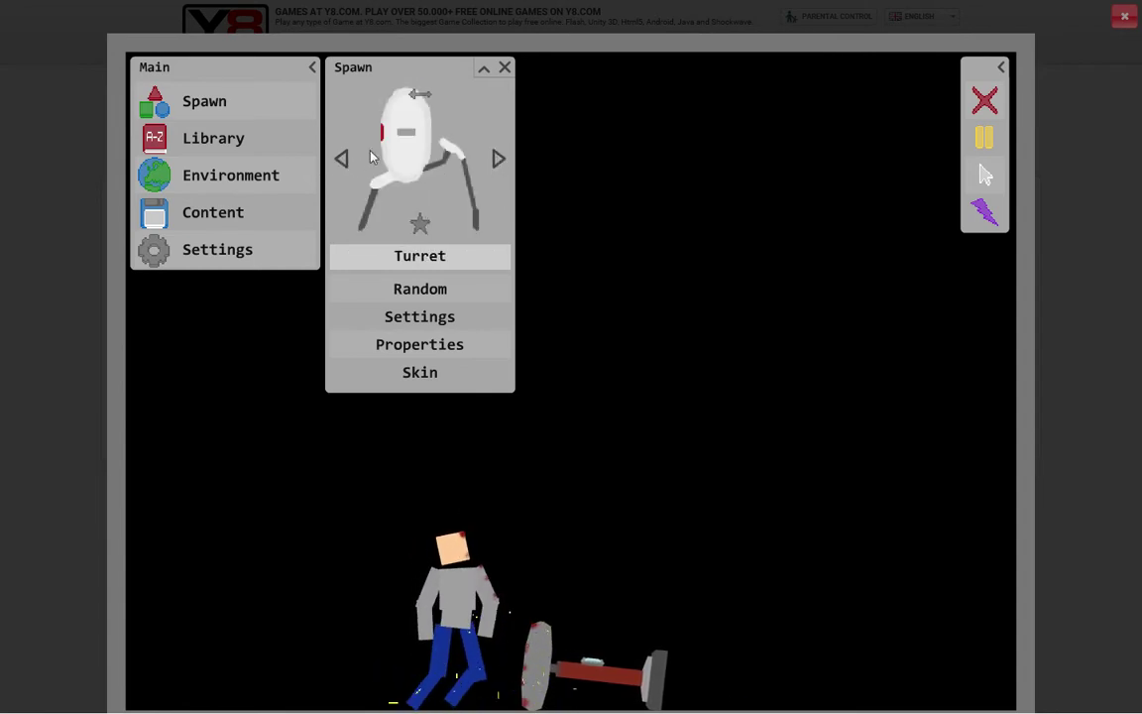
pyautogui.moveTo(420, 158)
pyautogui.mouseDown()
pyautogui.moveTo(615, 585)
pyautogui.moveTo(704, 541)
pyautogui.mouseUp()
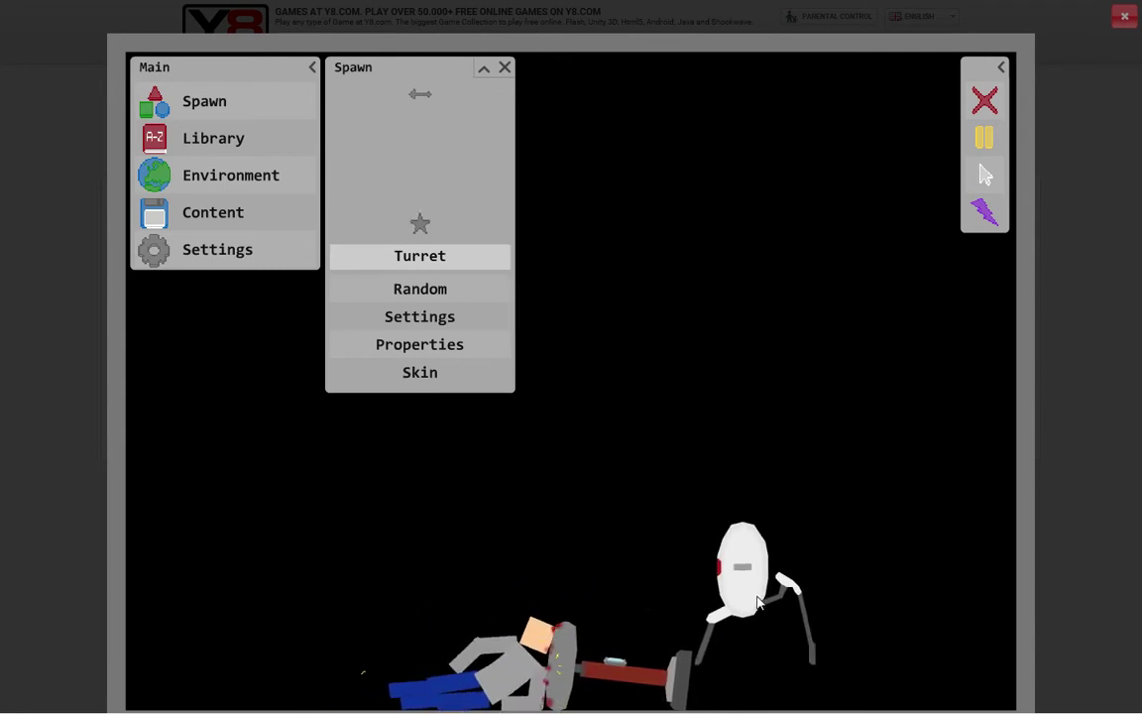
pyautogui.moveTo(704, 541); pyautogui.dragTo(813, 620)
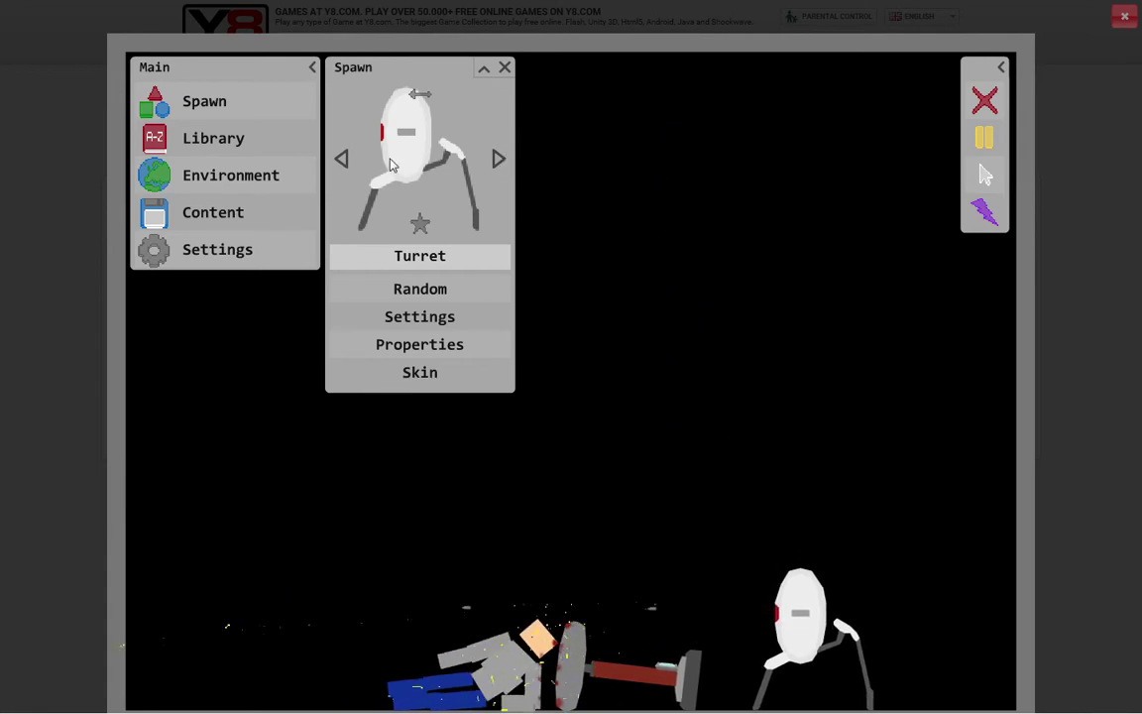
pyautogui.moveTo(391, 164); pyautogui.dragTo(268, 644)
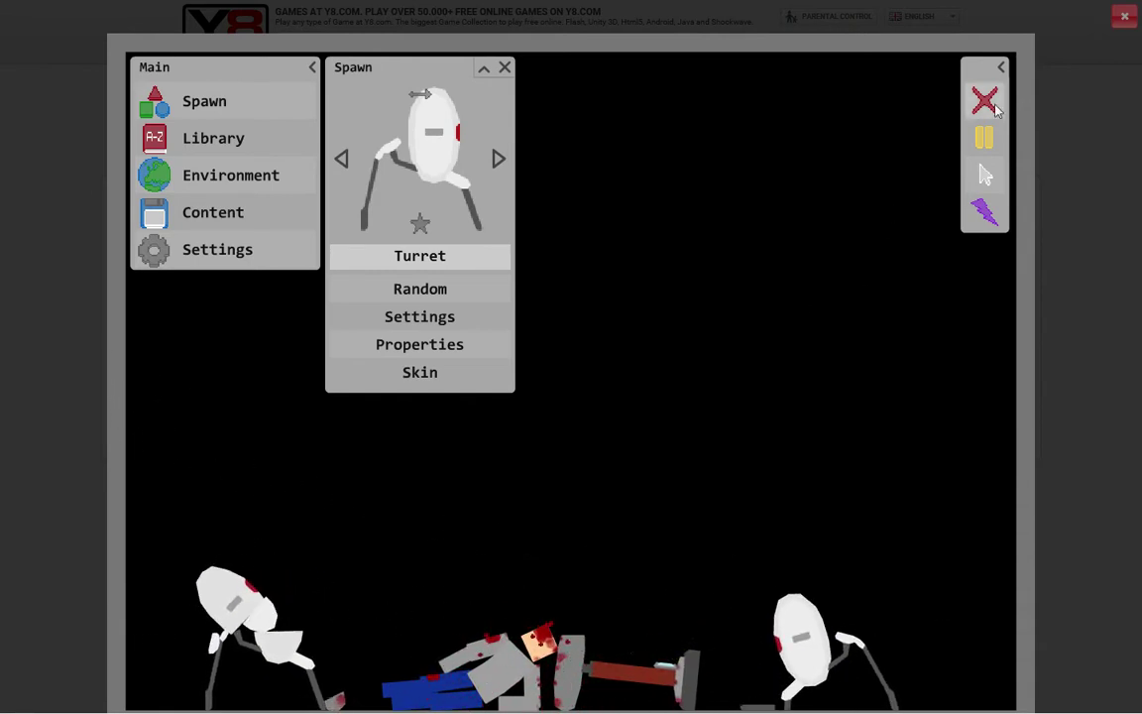
# Step: Sweep the Heal power over the injured doll
pyautogui.click(987, 178)
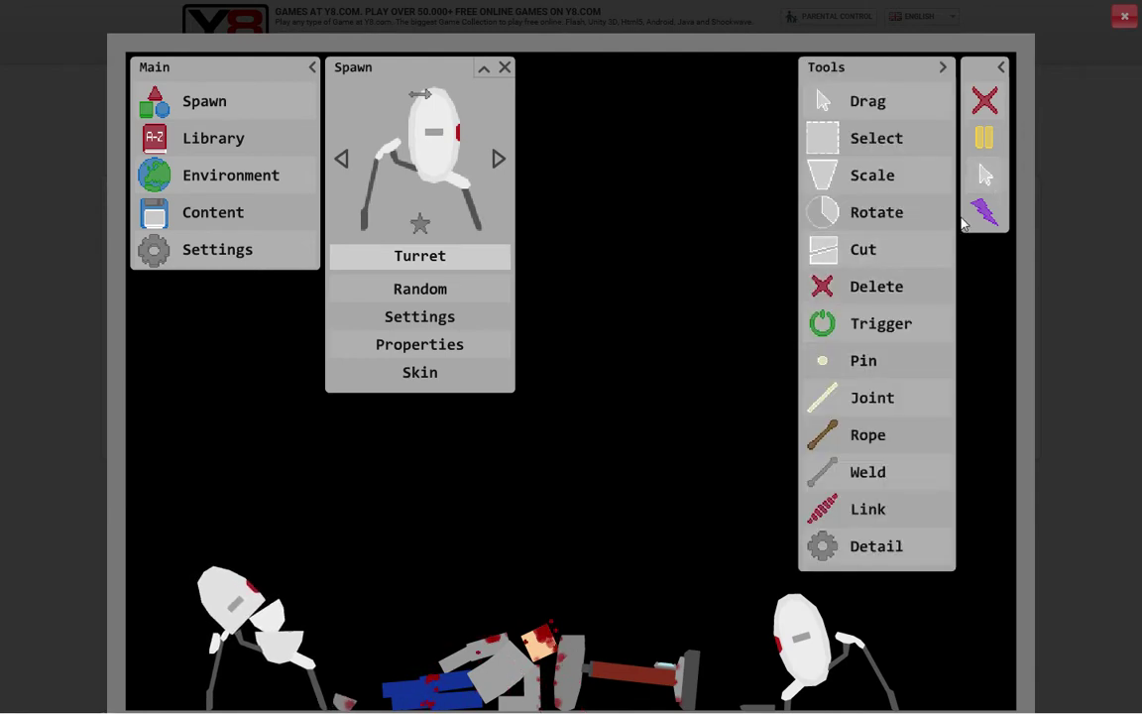
pyautogui.click(981, 212)
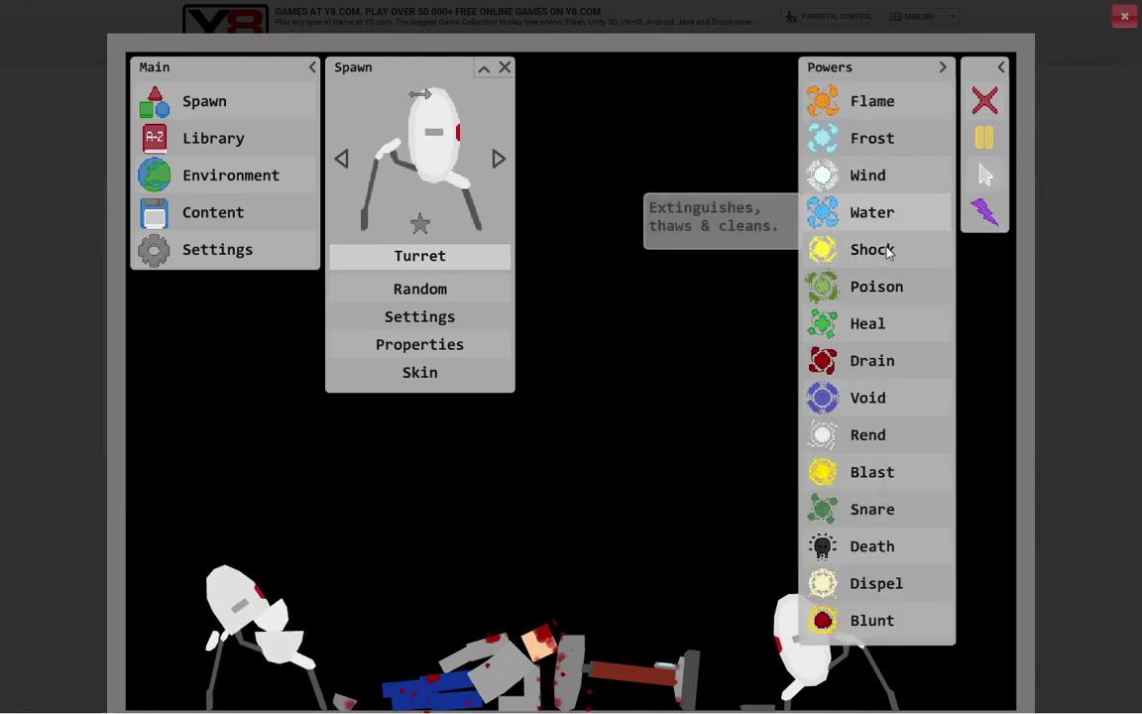
pyautogui.click(892, 327)
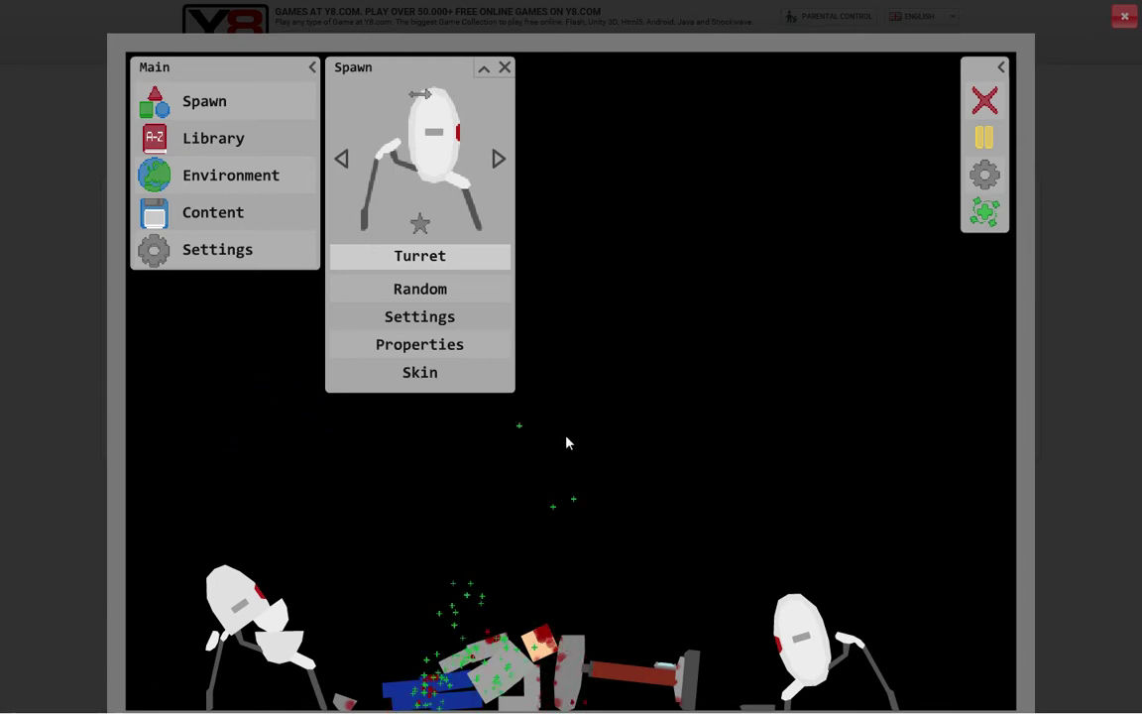
pyautogui.moveTo(651, 271); pyautogui.dragTo(492, 666)
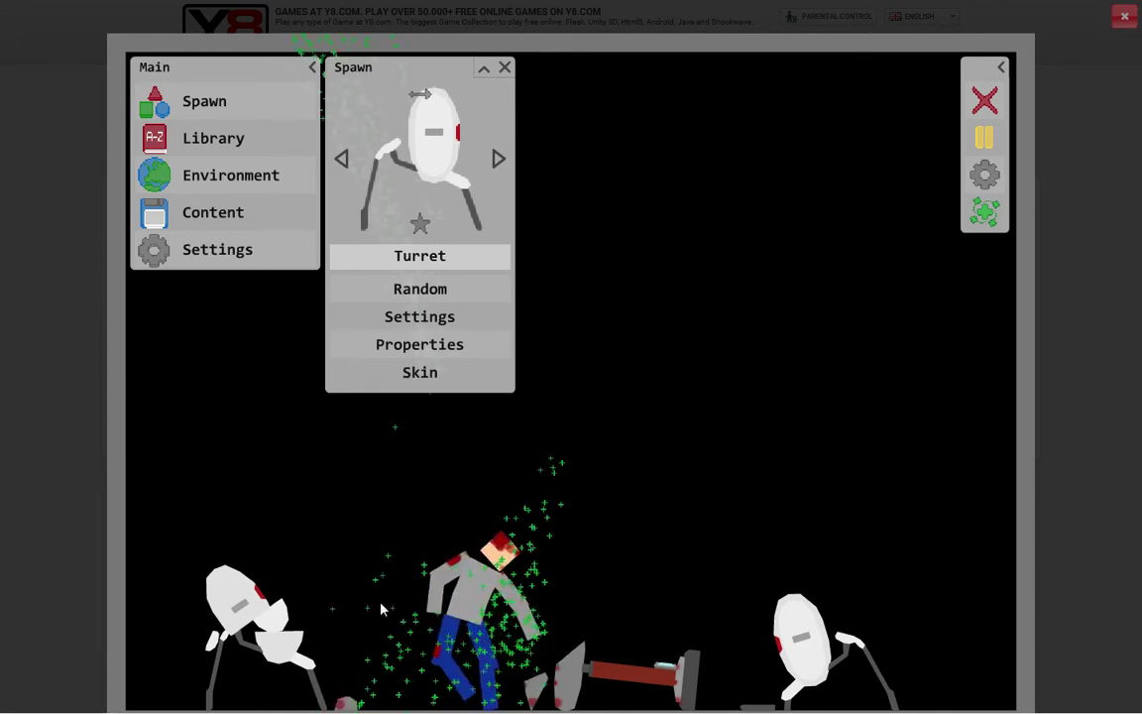
# Step: With the Drag tool, fling the right turret leftward into the doll
pyautogui.click(984, 213)
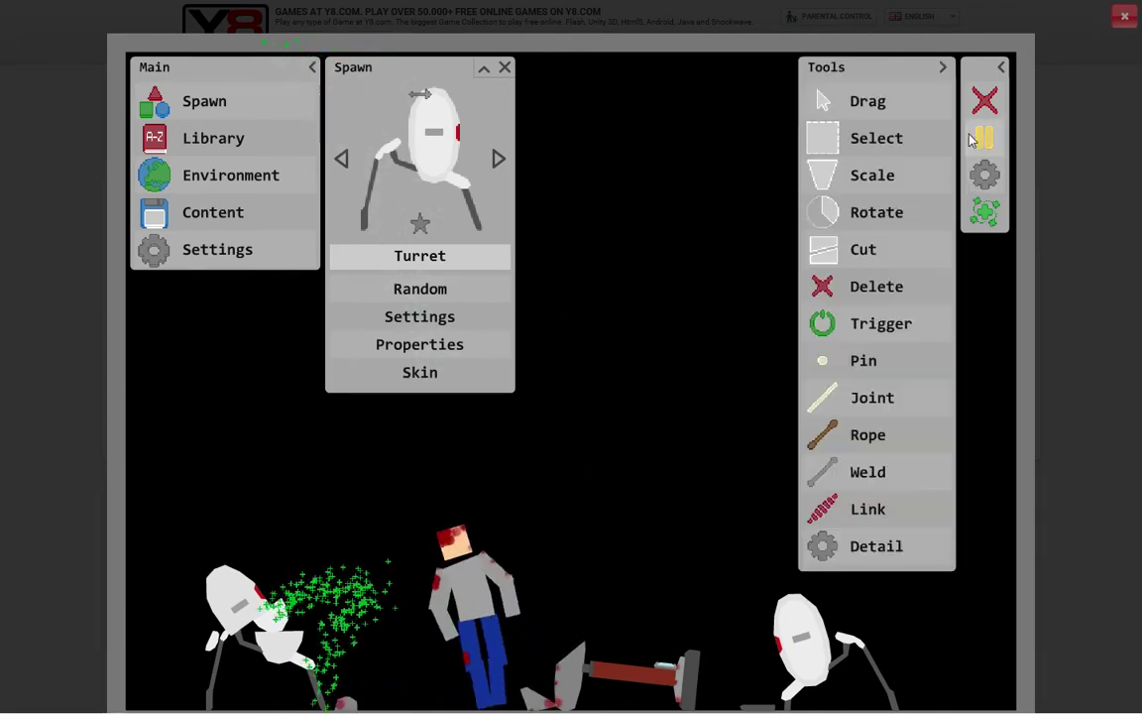
pyautogui.click(887, 102)
pyautogui.moveTo(828, 700)
pyautogui.mouseDown()
pyautogui.moveTo(601, 486)
pyautogui.moveTo(375, 593)
pyautogui.moveTo(315, 568)
pyautogui.moveTo(256, 589)
pyautogui.mouseUp()
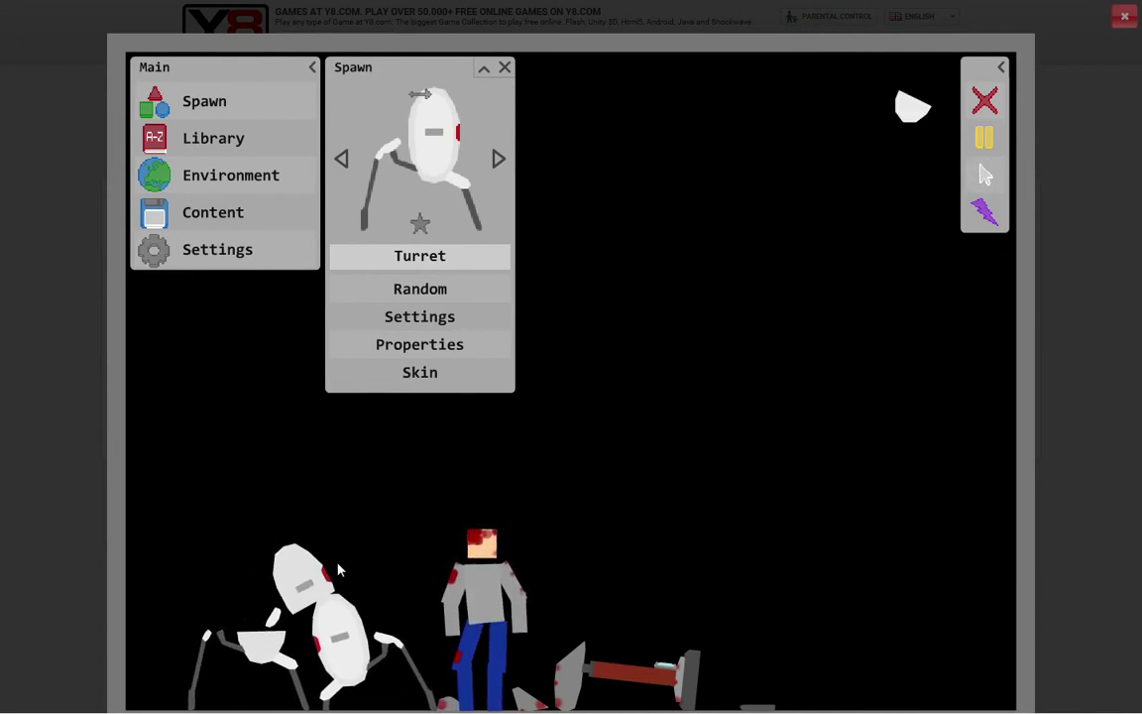
pyautogui.moveTo(256, 589); pyautogui.dragTo(416, 555)
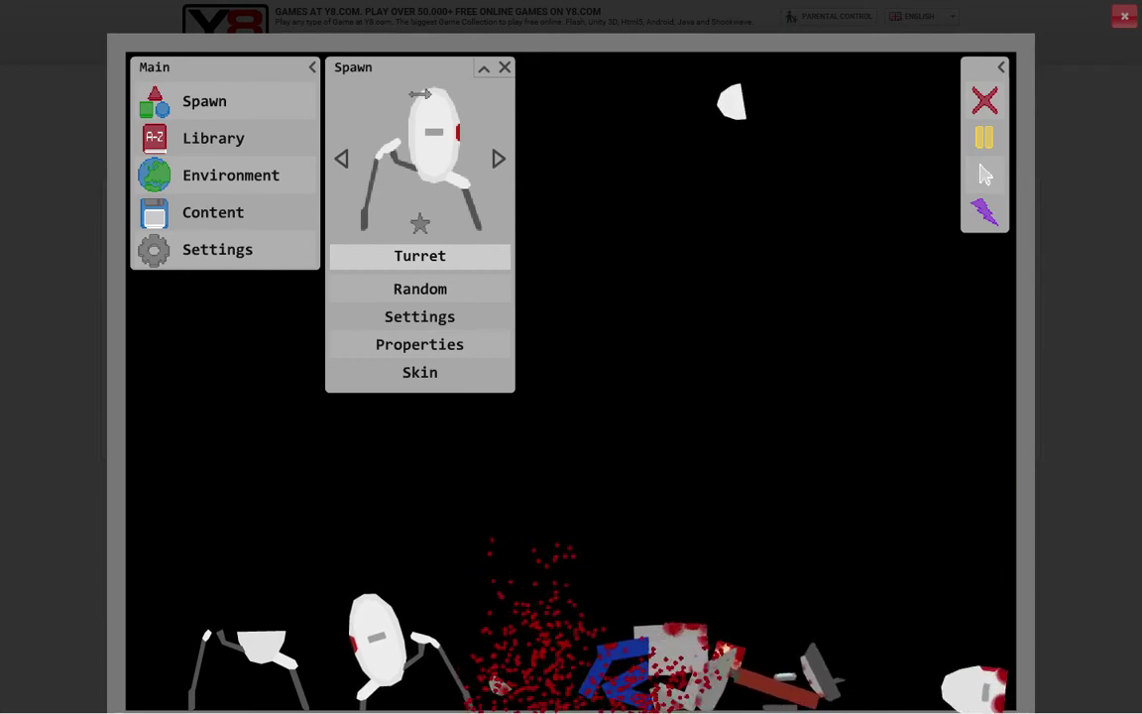
# Step: Clear the scene and drop an Anaesthetic bottle onto the fresh doll's head
pyautogui.click(985, 99)
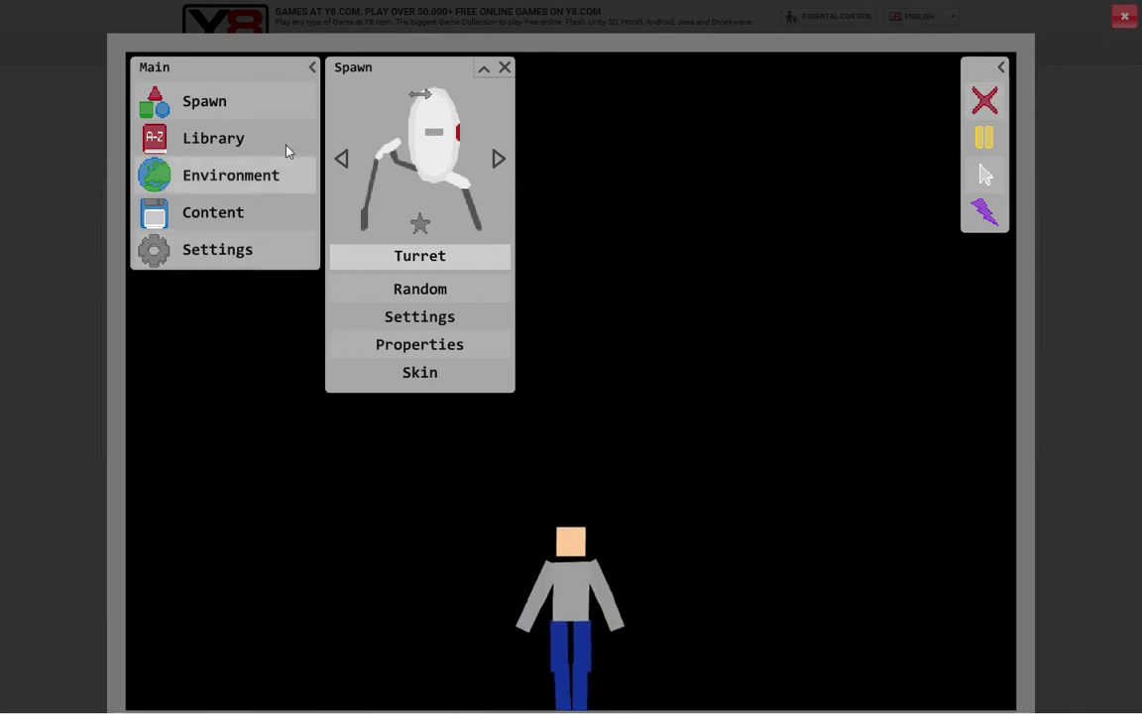
pyautogui.click(499, 159)
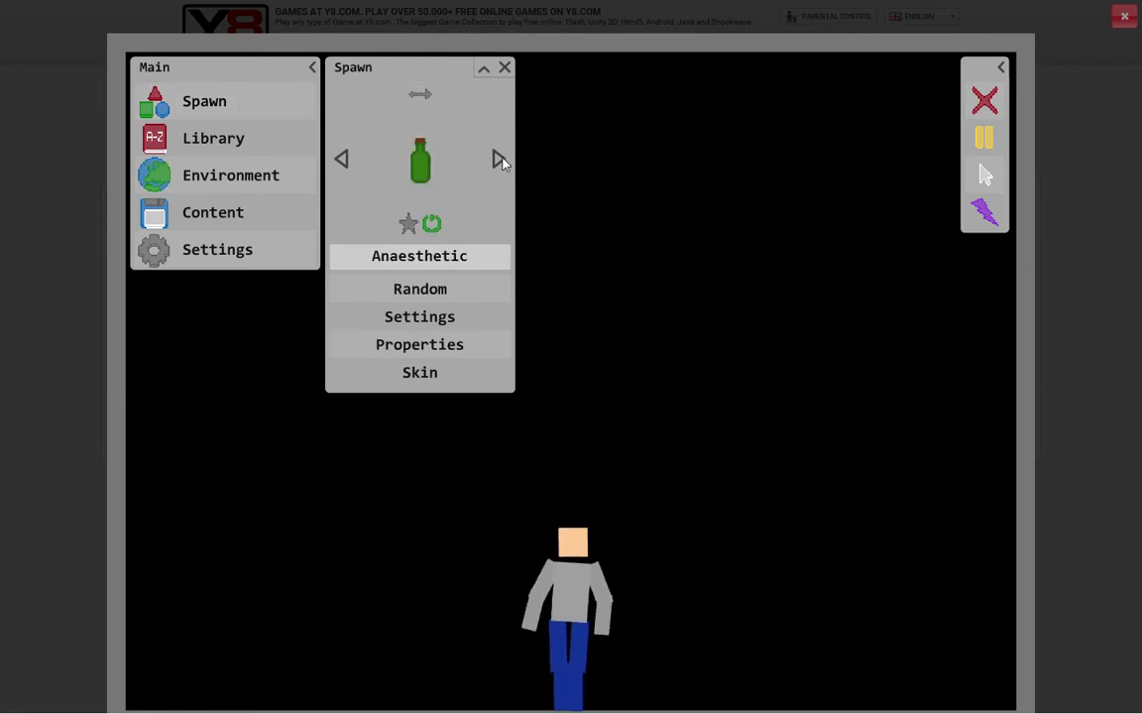
pyautogui.click(341, 160)
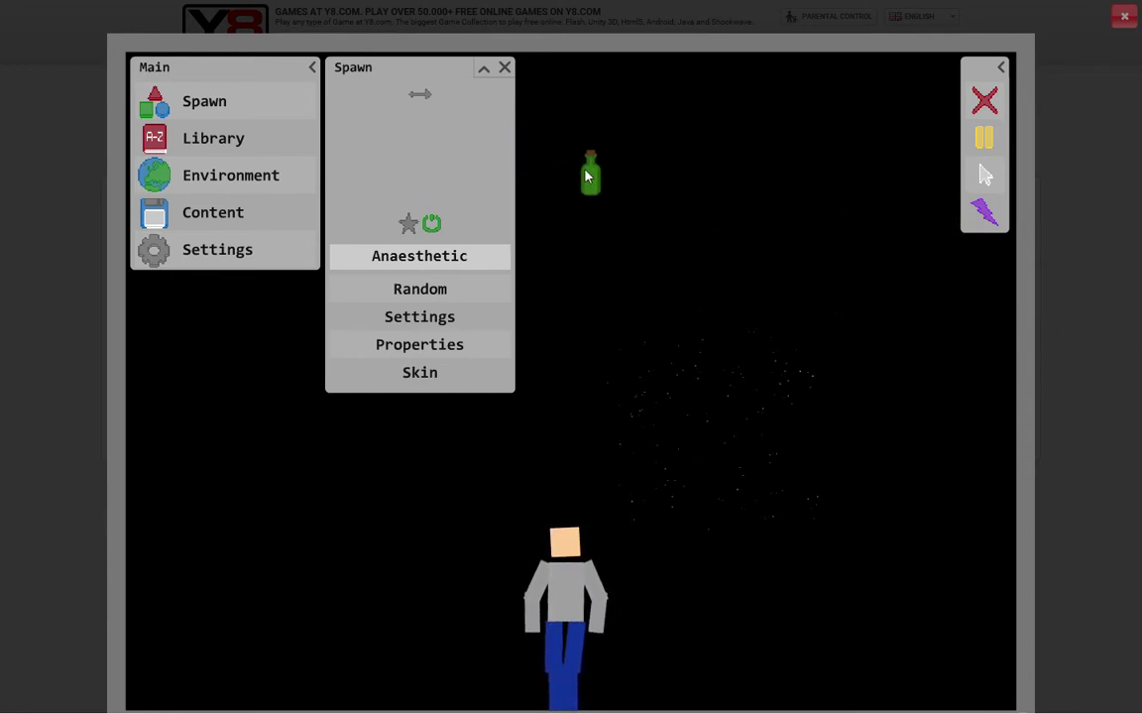
pyautogui.moveTo(583, 176); pyautogui.dragTo(570, 496)
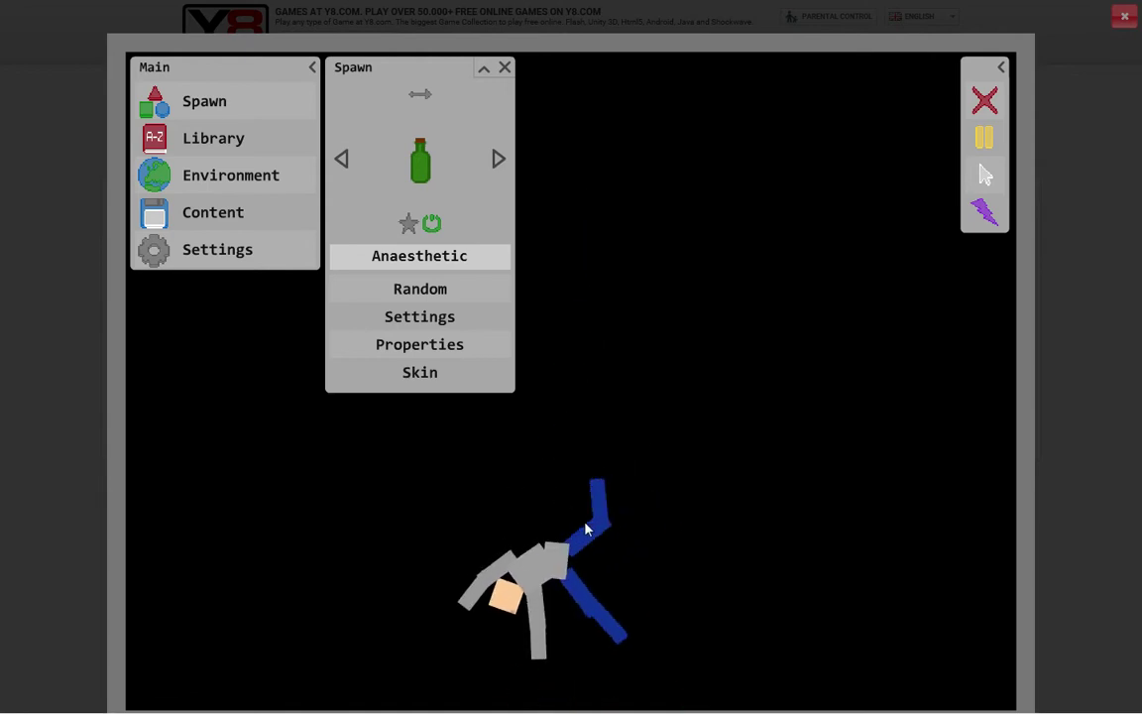
# Step: Spawn three more anaesthetic bottles and smash a grey object onto the doll
pyautogui.moveTo(420, 161)
pyautogui.mouseDown()
pyautogui.moveTo(589, 256)
pyautogui.moveTo(555, 416)
pyautogui.mouseUp()
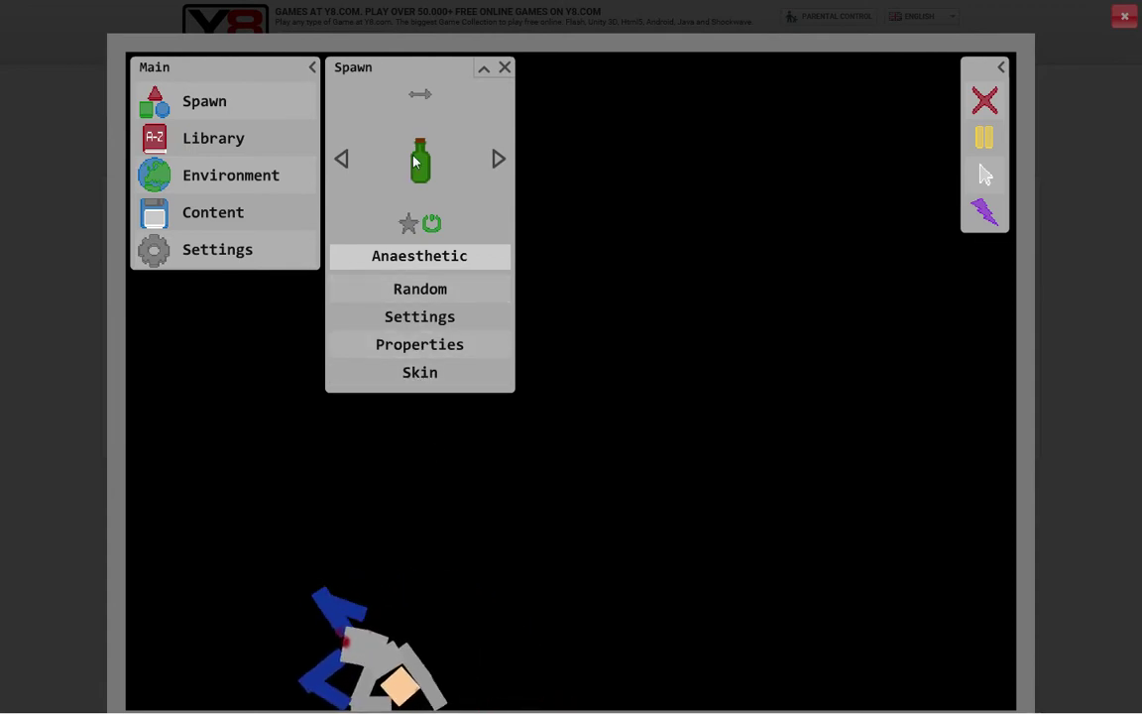
pyautogui.moveTo(419, 161)
pyautogui.mouseDown()
pyautogui.moveTo(536, 458)
pyautogui.moveTo(525, 461)
pyautogui.mouseUp()
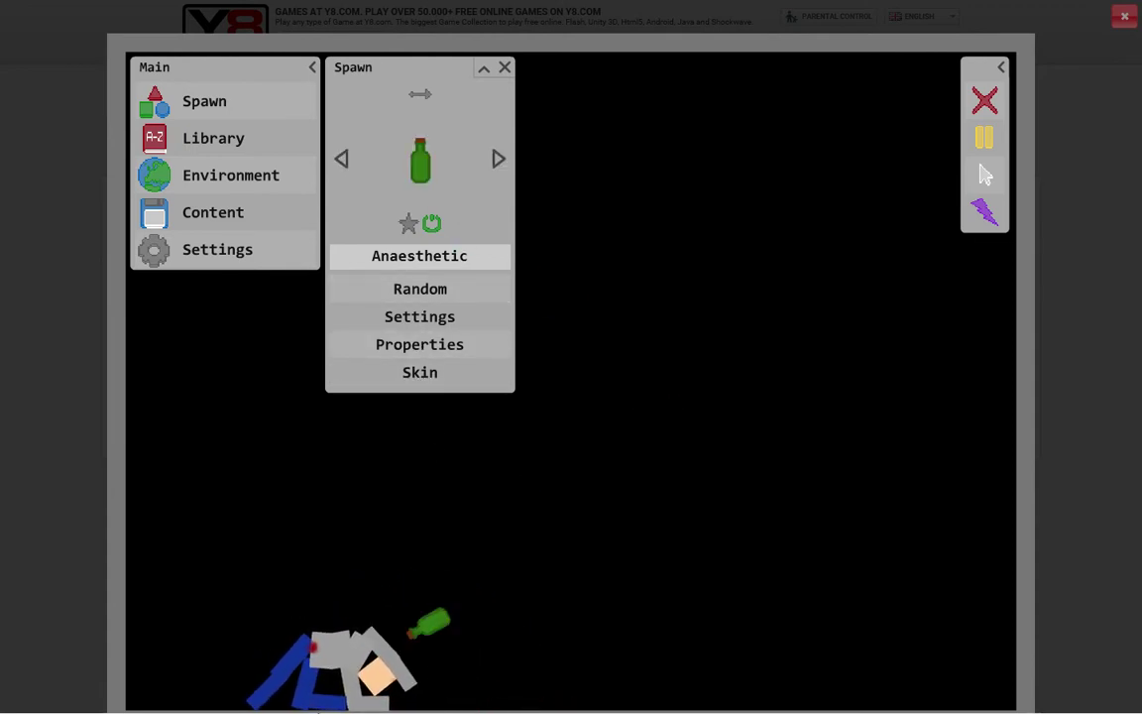
pyautogui.moveTo(419, 160); pyautogui.dragTo(357, 496)
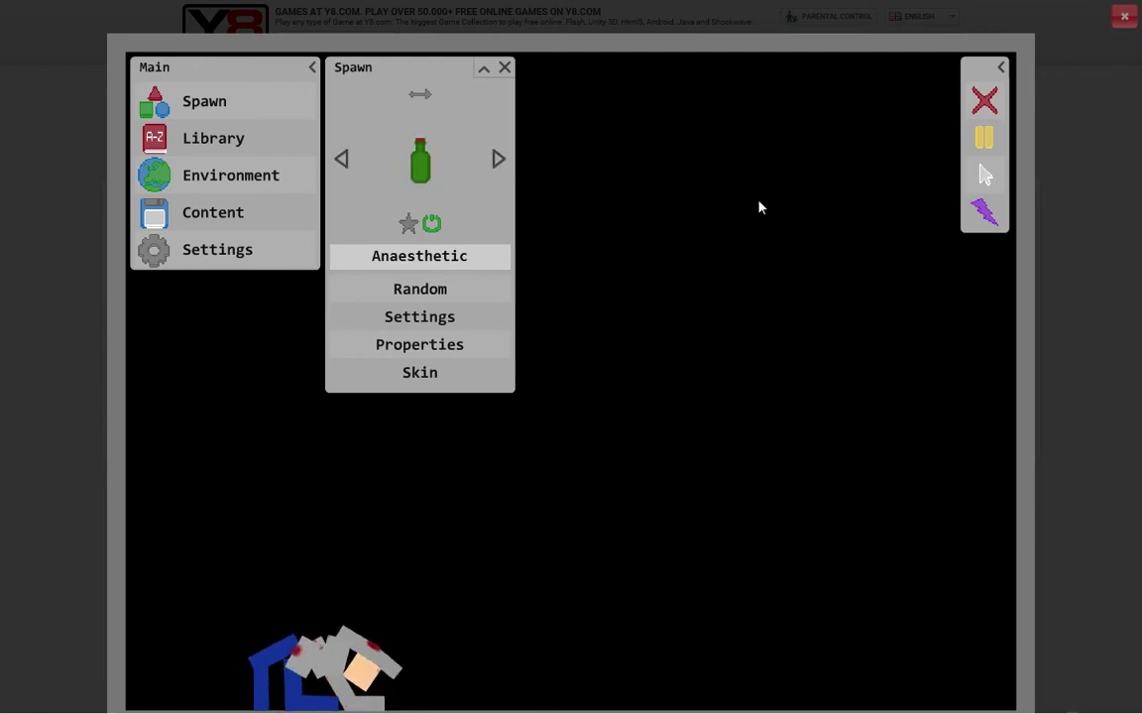
pyautogui.moveTo(543, 535)
pyautogui.mouseDown()
pyautogui.moveTo(297, 674)
pyautogui.moveTo(473, 555)
pyautogui.moveTo(273, 595)
pyautogui.mouseUp()
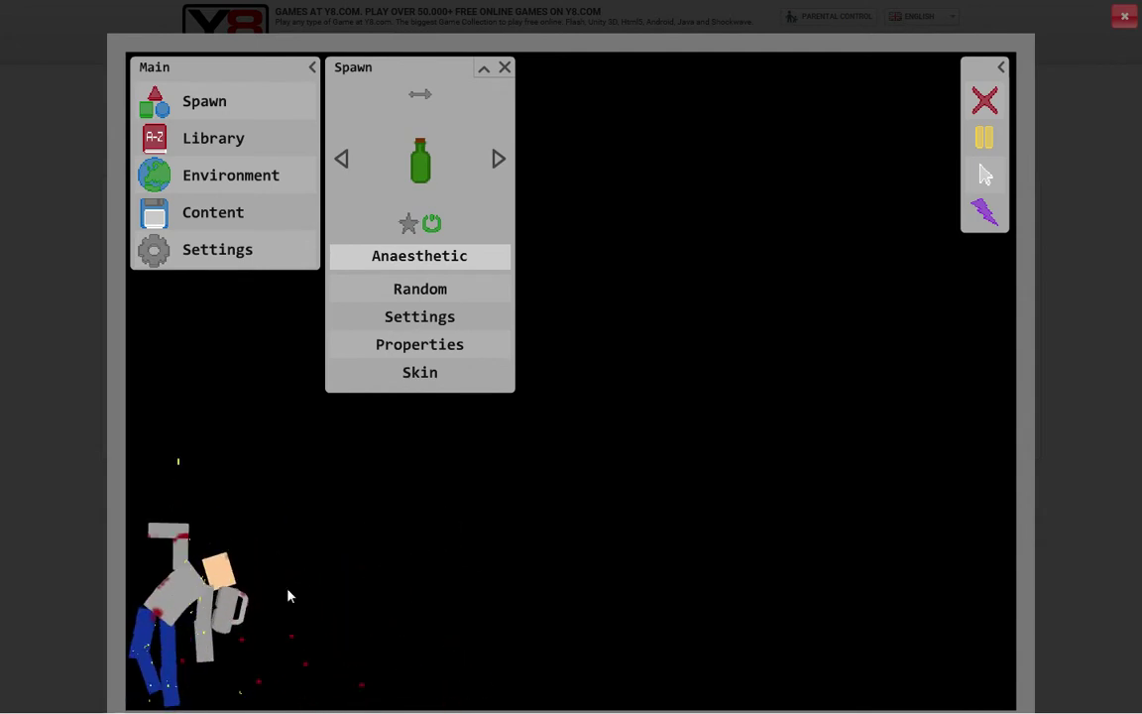
pyautogui.moveTo(273, 595); pyautogui.dragTo(734, 614)
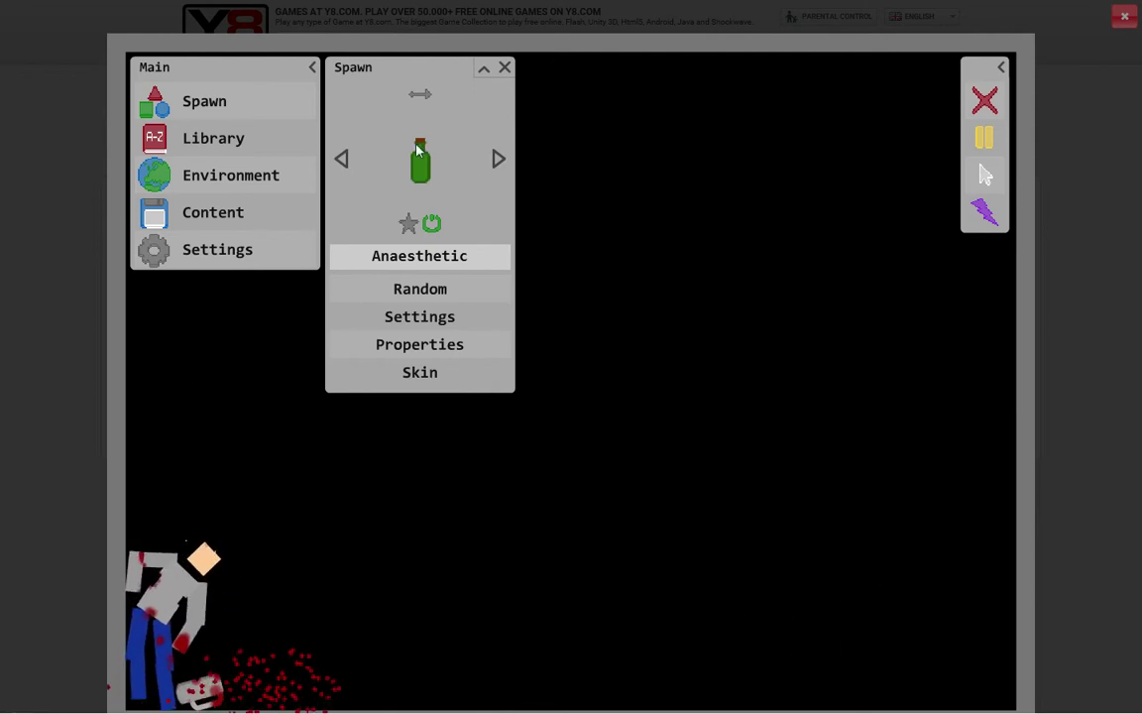
# Step: Throw a knife and a shuriken into the doll
pyautogui.click(609, 242)
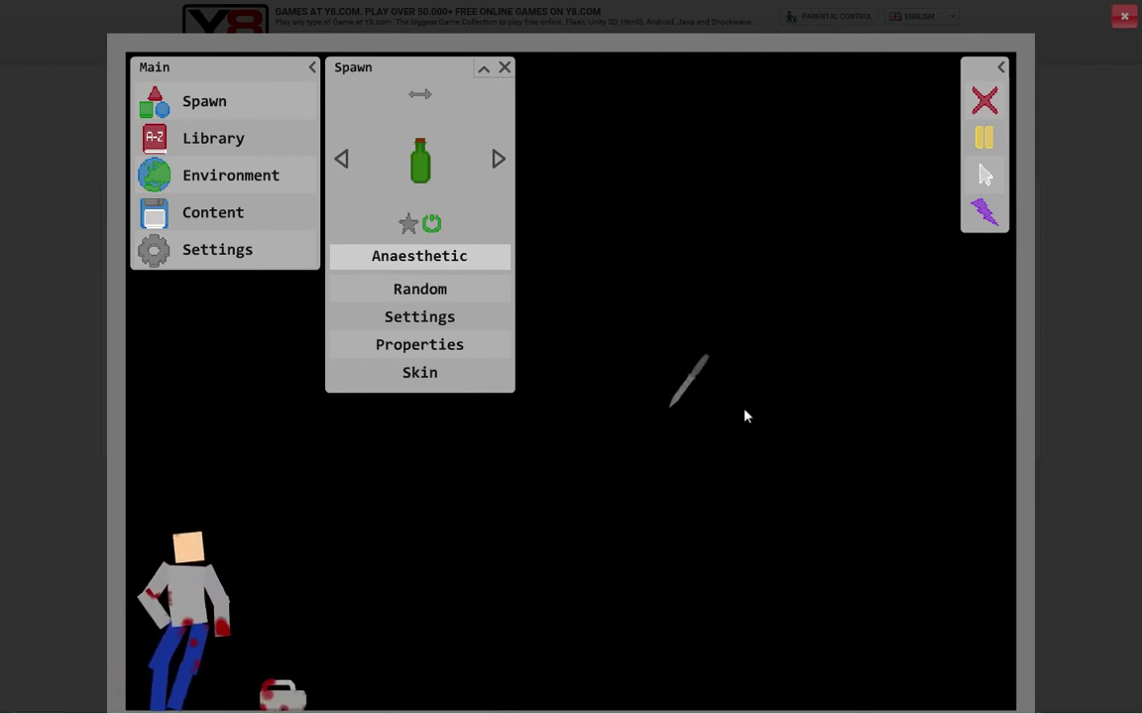
pyautogui.moveTo(689, 382); pyautogui.dragTo(228, 595)
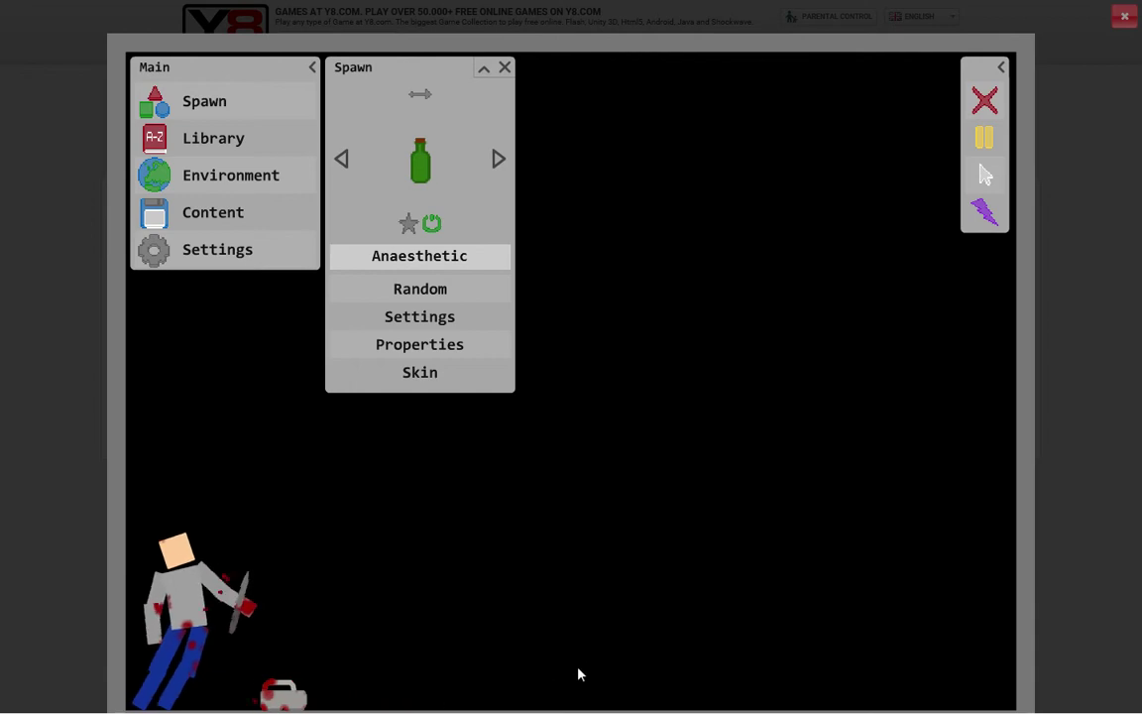
pyautogui.click(693, 543)
pyautogui.click(562, 492)
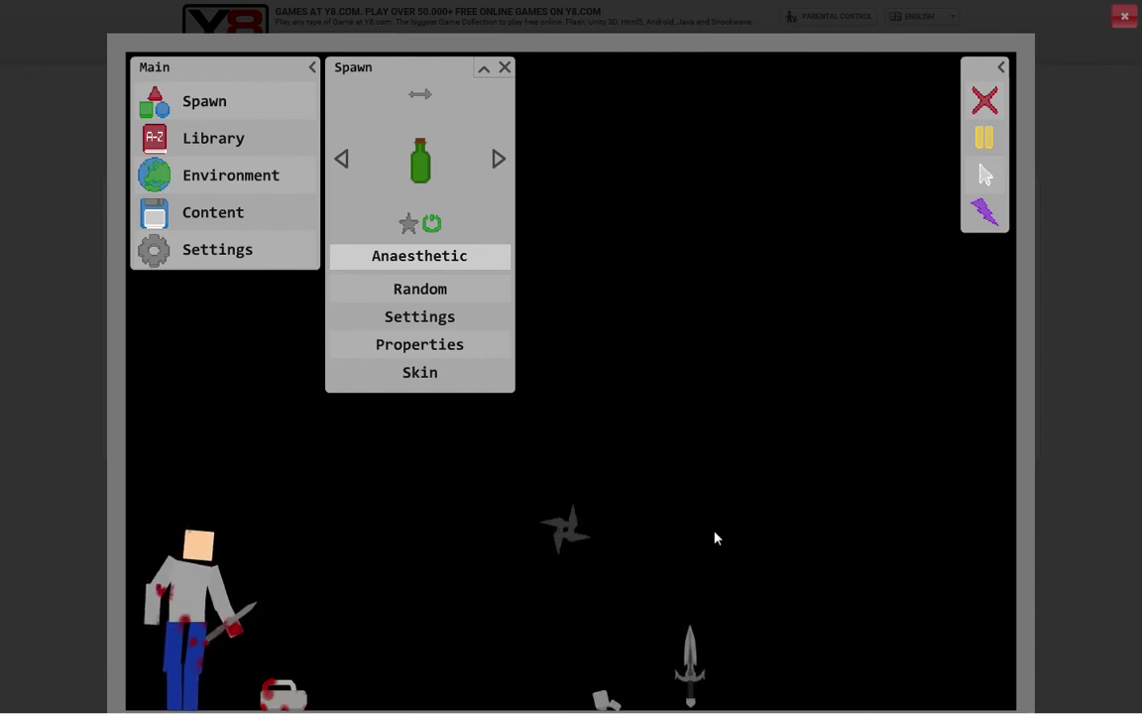
pyautogui.moveTo(566, 481)
pyautogui.mouseDown()
pyautogui.moveTo(120, 617)
pyautogui.moveTo(927, 460)
pyautogui.moveTo(408, 620)
pyautogui.mouseUp()
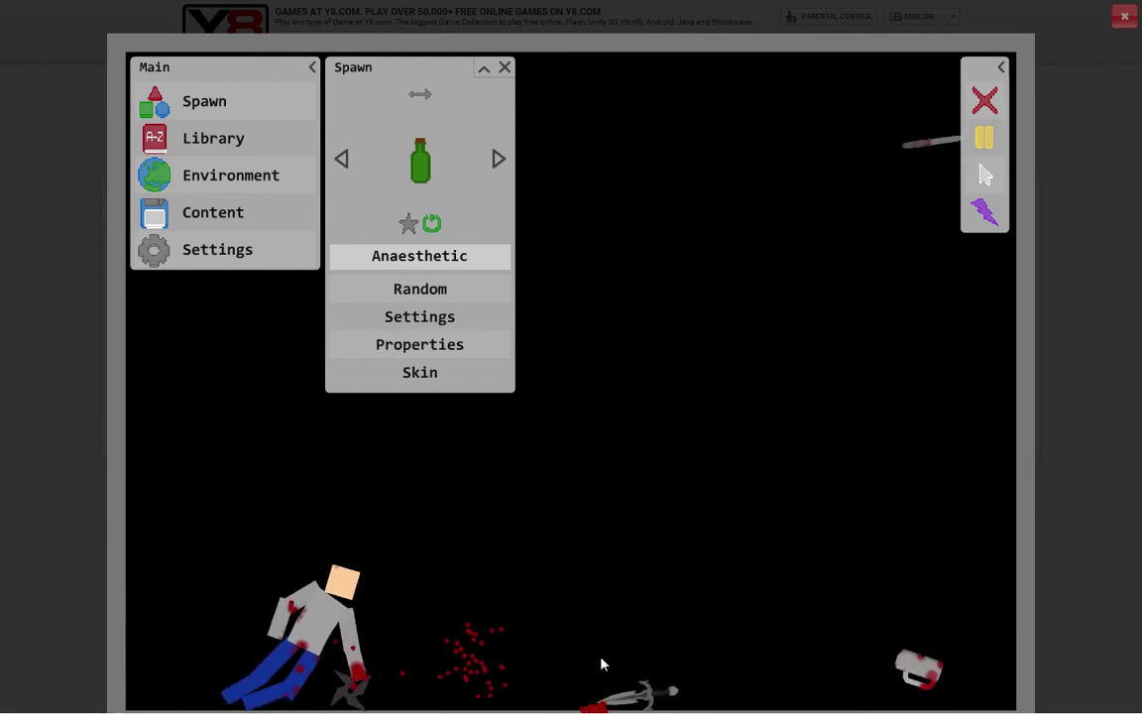
# Step: Pull the shuriken out, push the parts along the floor, and reset the scene
pyautogui.click(494, 258)
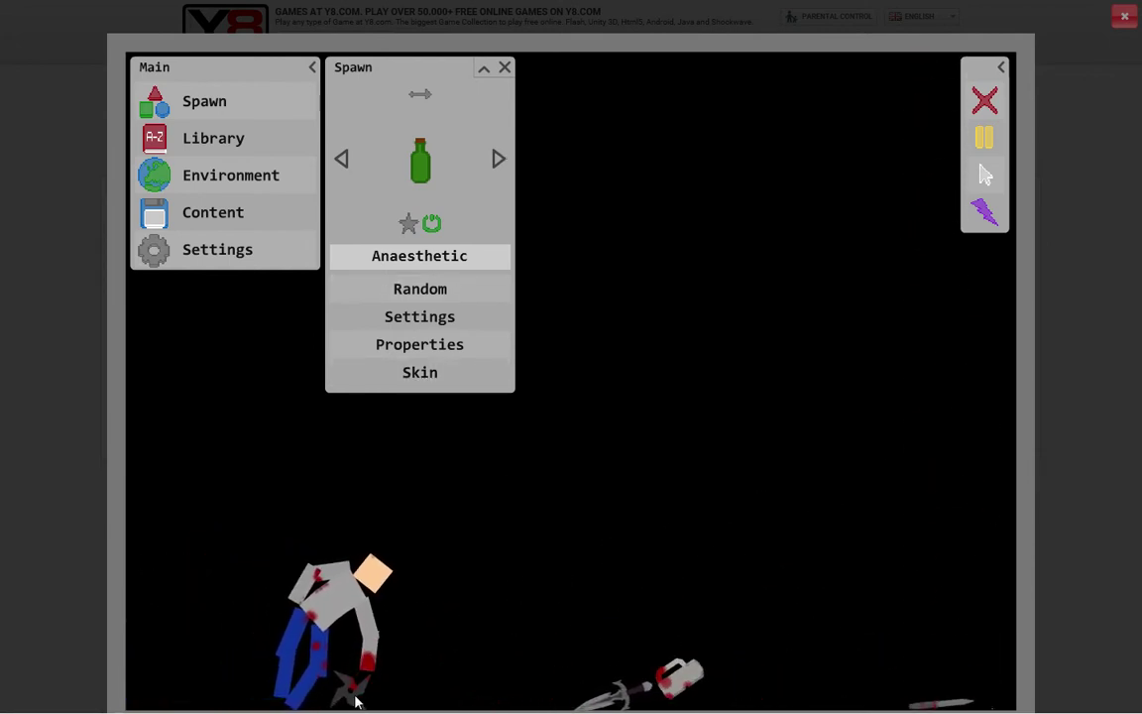
pyautogui.moveTo(536, 642)
pyautogui.mouseDown()
pyautogui.moveTo(739, 526)
pyautogui.moveTo(844, 558)
pyautogui.mouseUp()
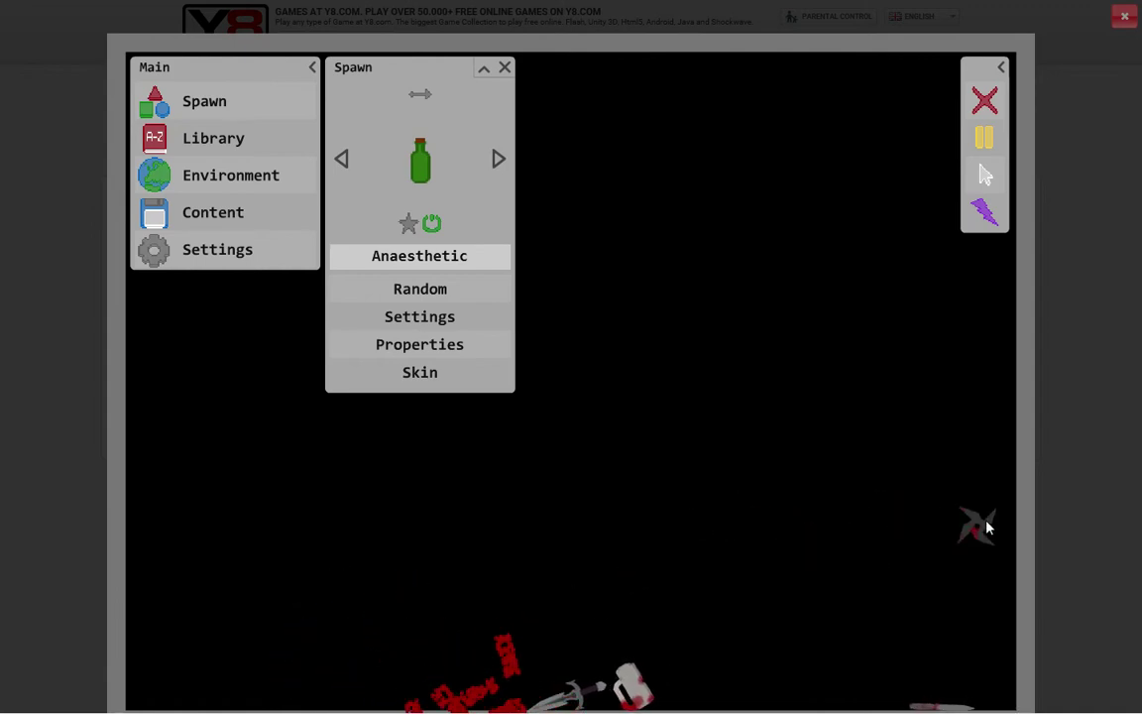
pyautogui.moveTo(565, 689)
pyautogui.mouseDown()
pyautogui.moveTo(715, 704)
pyautogui.moveTo(975, 677)
pyautogui.moveTo(429, 295)
pyautogui.moveTo(729, 702)
pyautogui.moveTo(930, 616)
pyautogui.moveTo(1022, 659)
pyautogui.mouseUp()
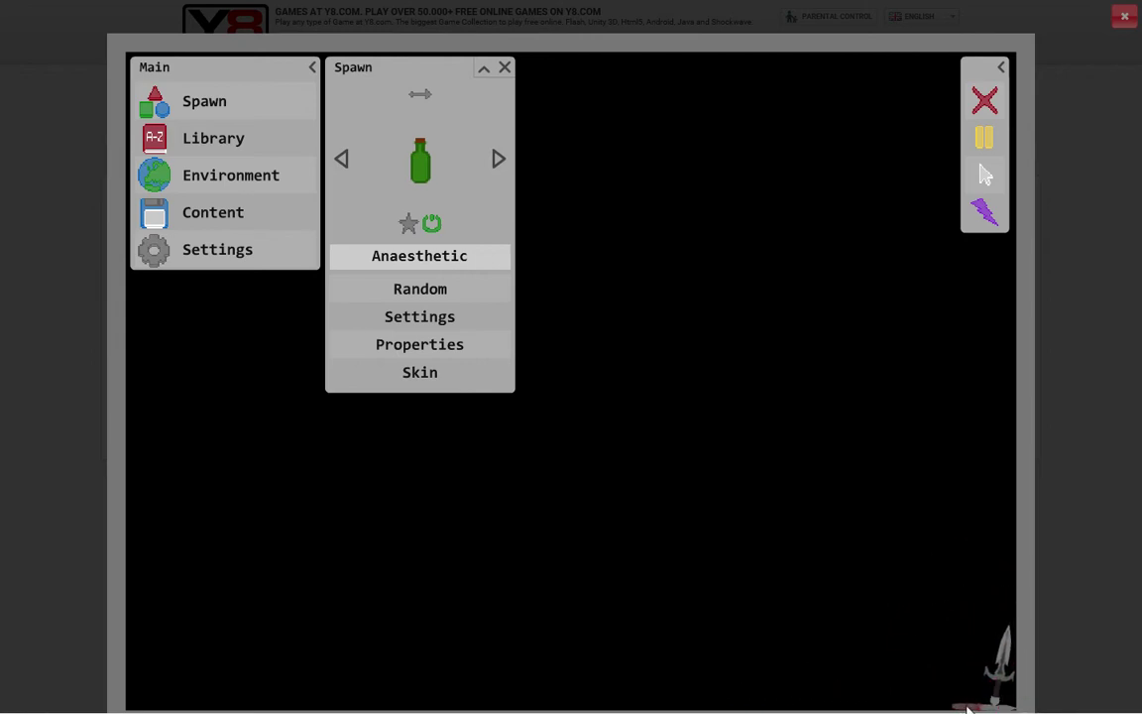
pyautogui.click(985, 100)
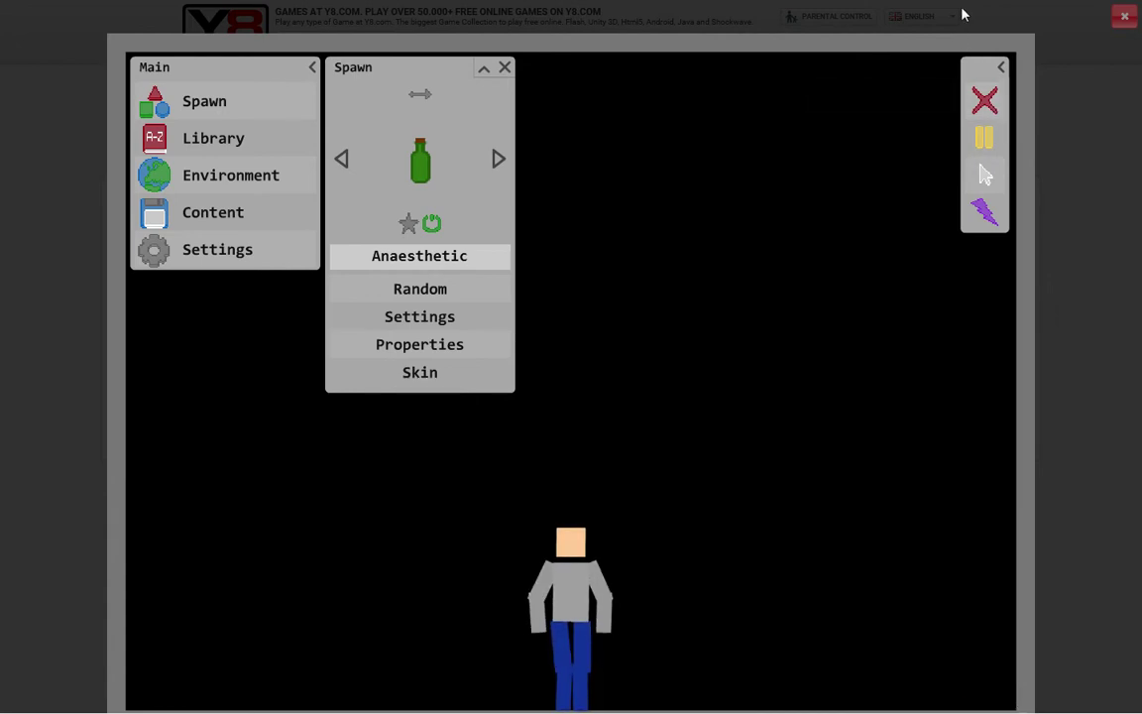
# Step: Spawn a Blood Bag beside the doll and pause the simulation
pyautogui.click(497, 159)
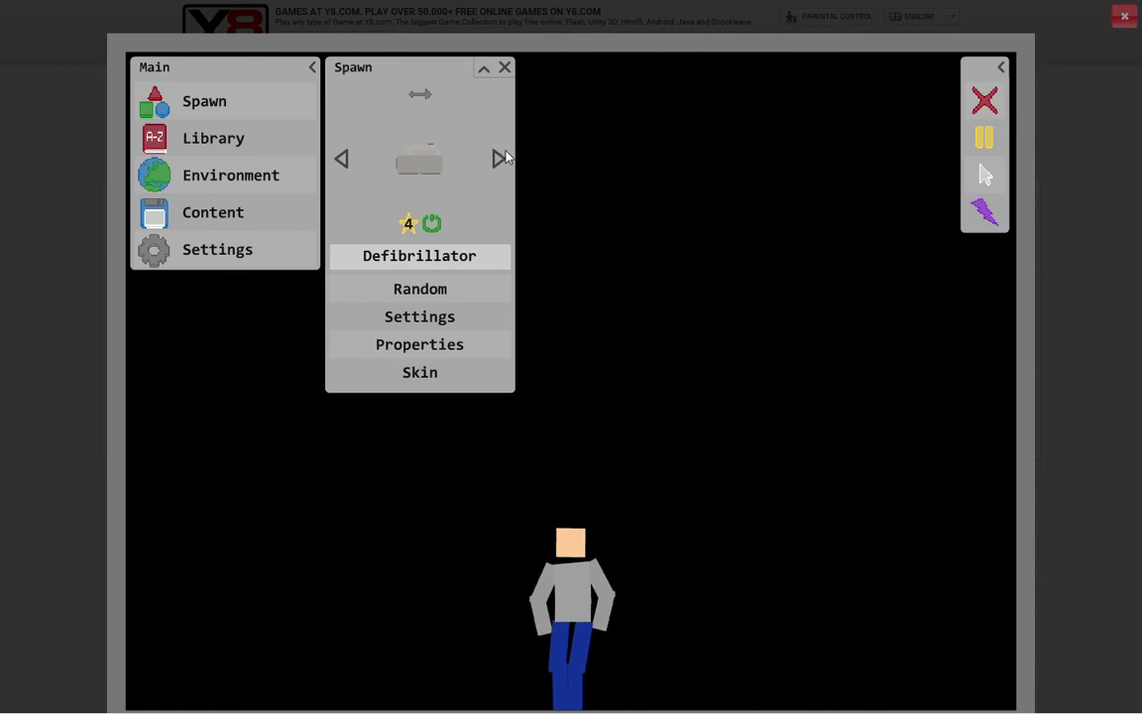
pyautogui.click(343, 158)
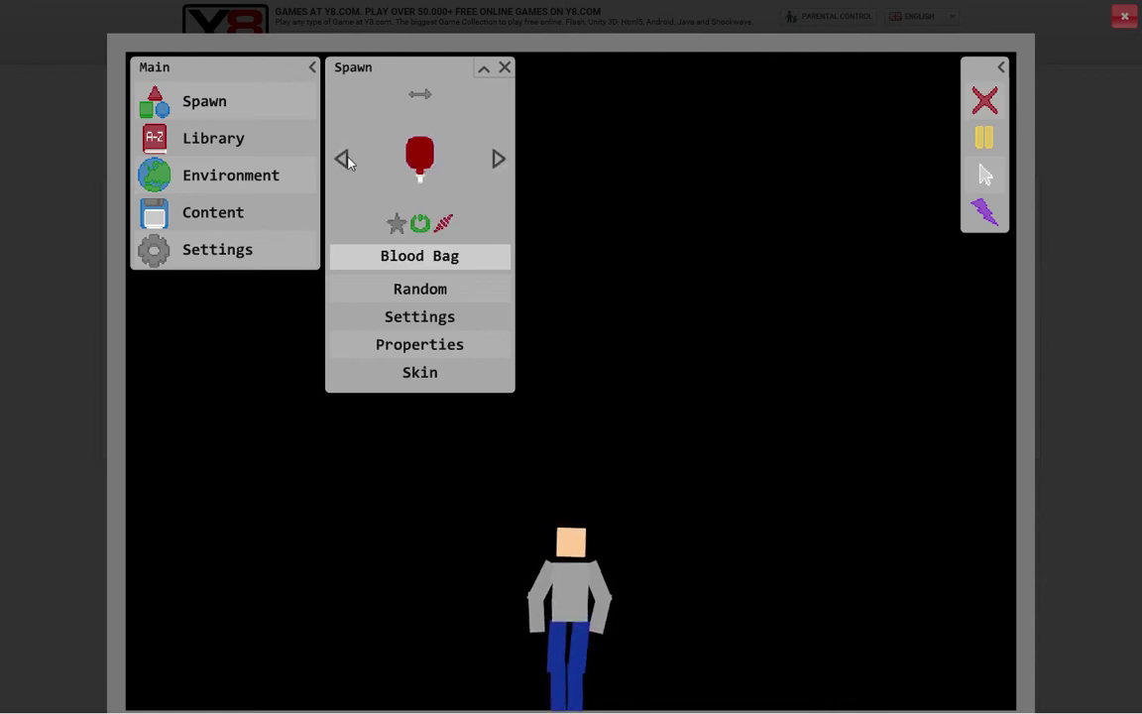
pyautogui.moveTo(419, 158); pyautogui.dragTo(476, 420)
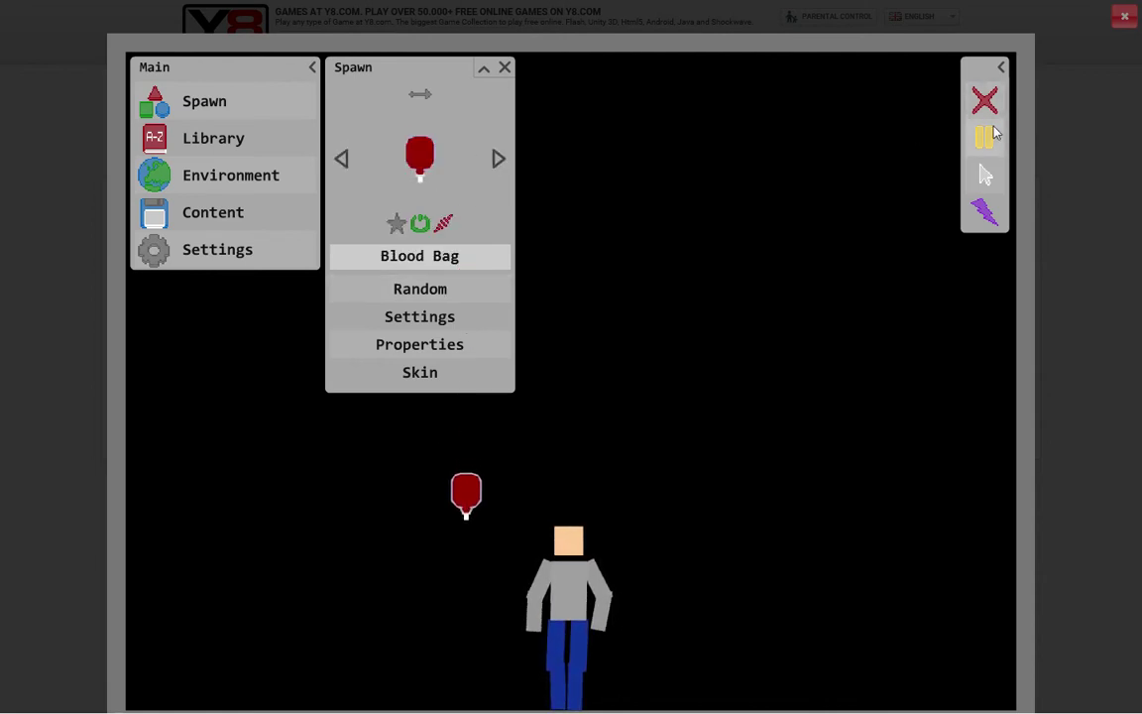
pyautogui.click(984, 138)
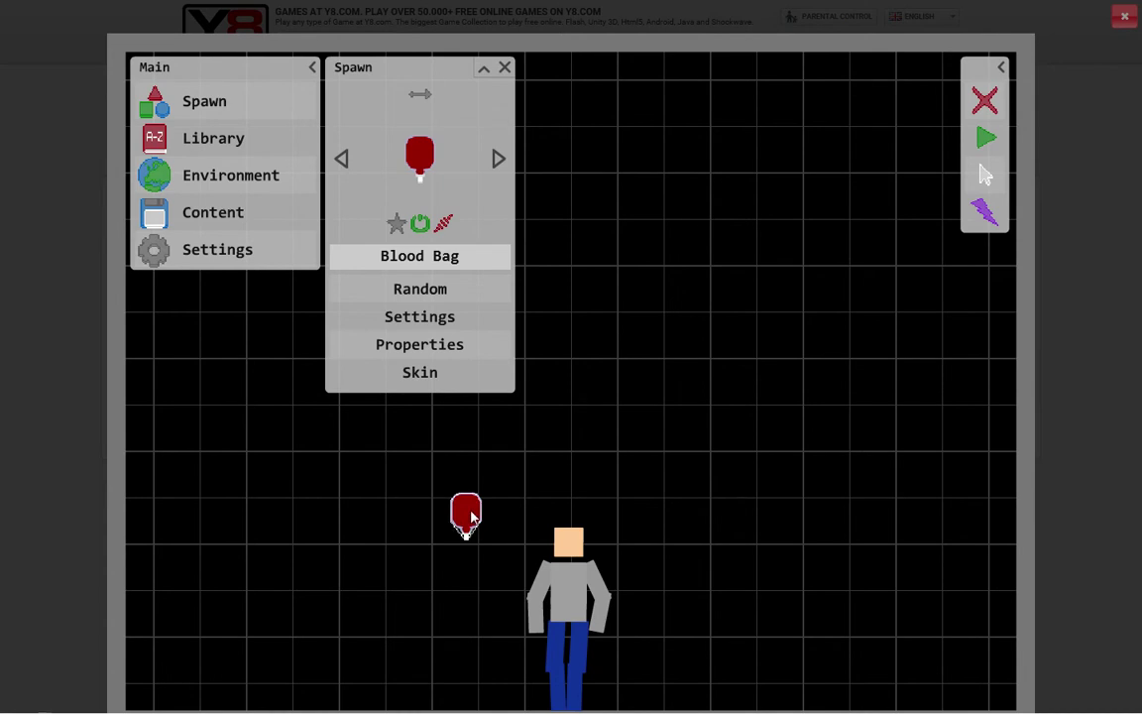
# Step: Move the bag just above the doll's head and select the Link tool
pyautogui.moveTo(466, 514); pyautogui.dragTo(580, 501)
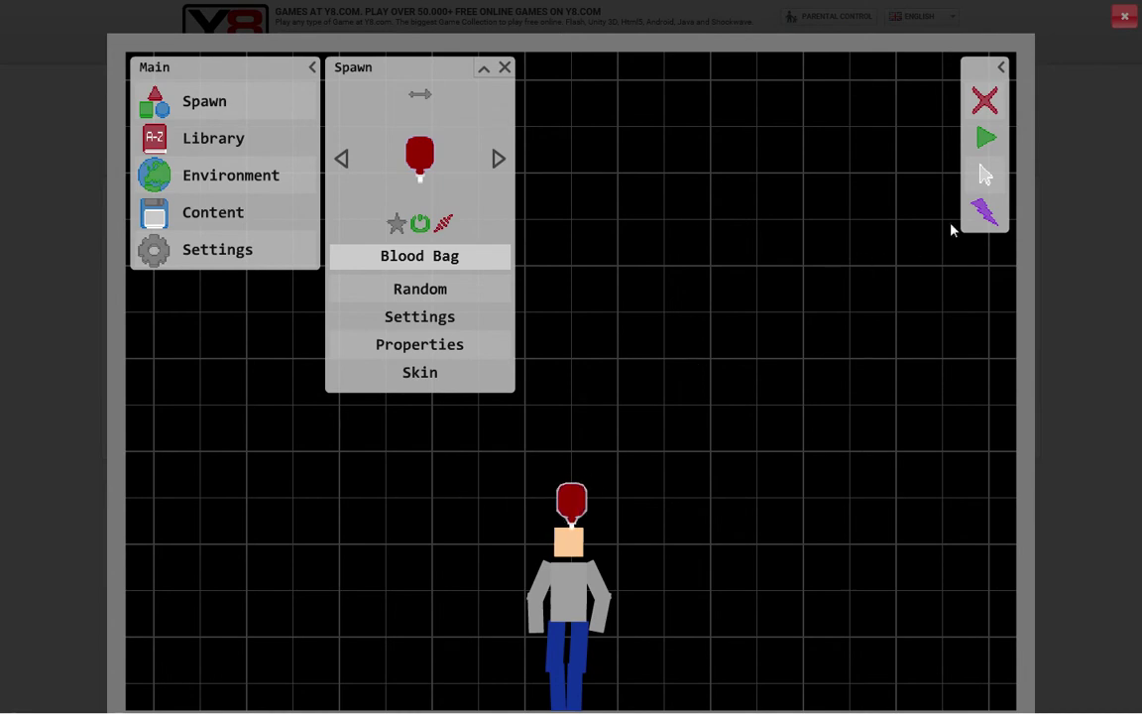
pyautogui.click(985, 175)
pyautogui.click(866, 507)
pyautogui.click(985, 183)
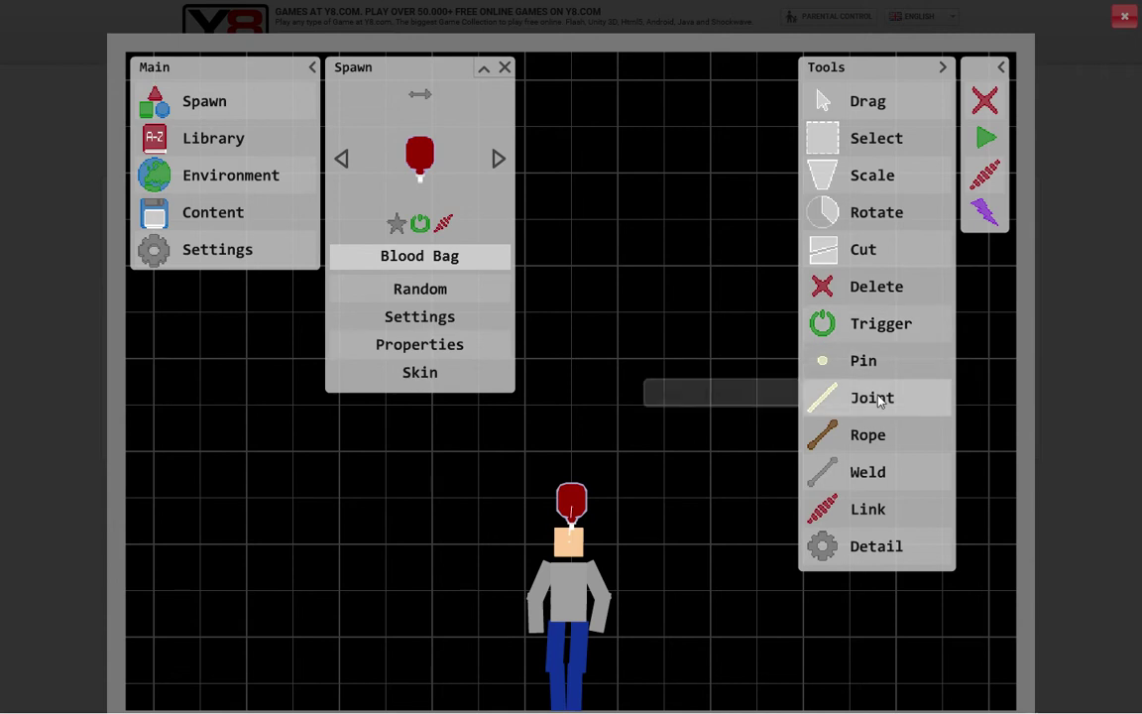
# Step: Joint the blood bag to the doll's head, then select Trigger and Death
pyautogui.click(872, 398)
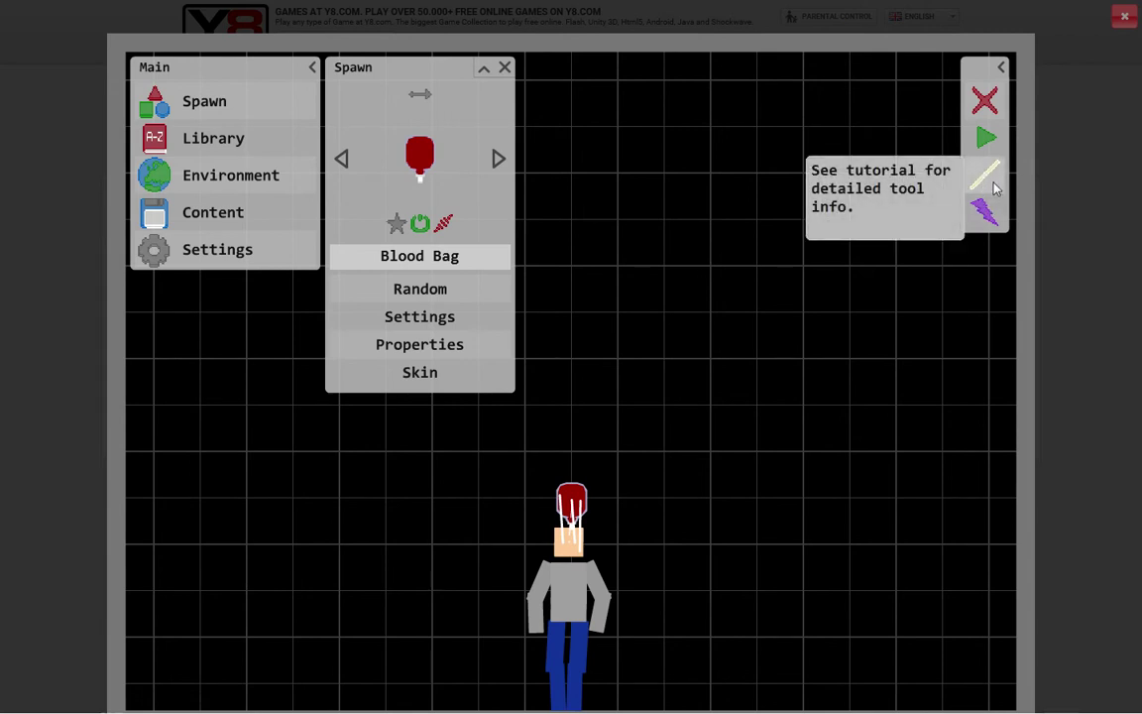
pyautogui.click(994, 183)
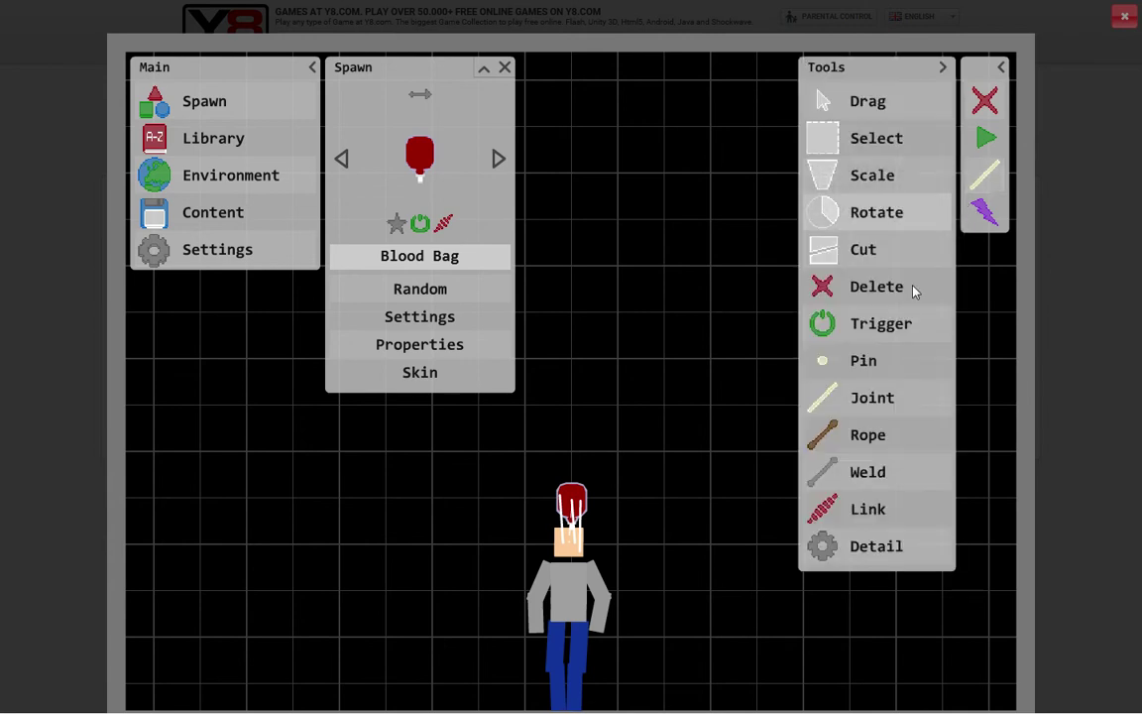
pyautogui.click(873, 321)
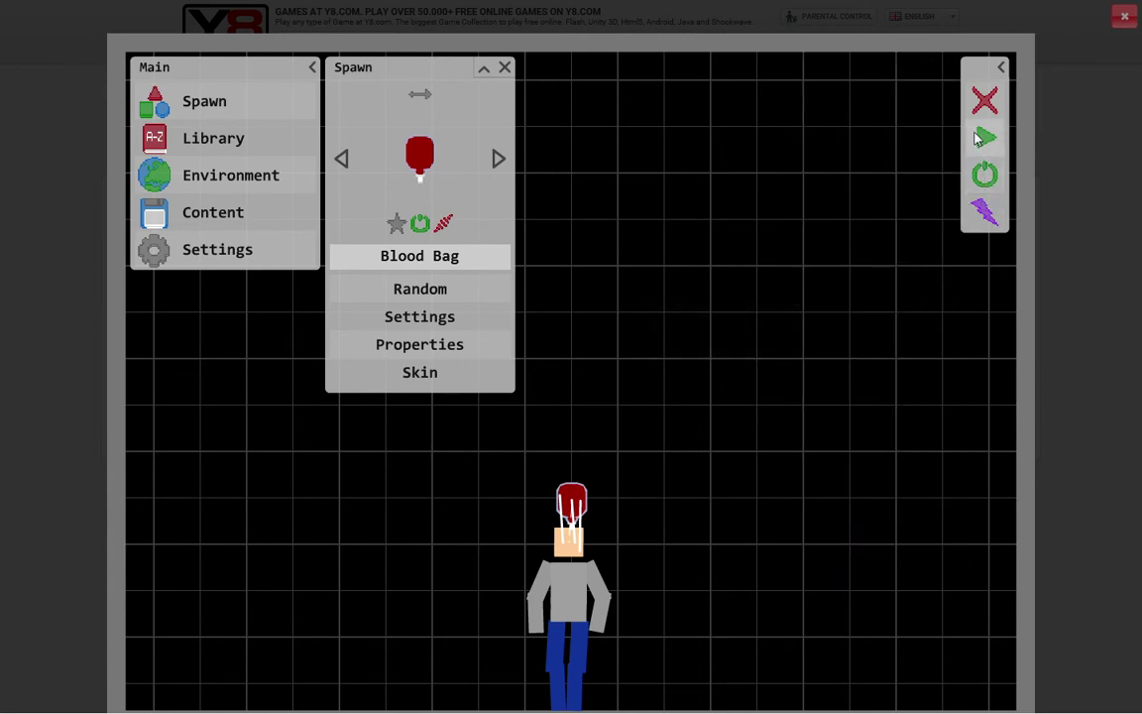
pyautogui.click(985, 212)
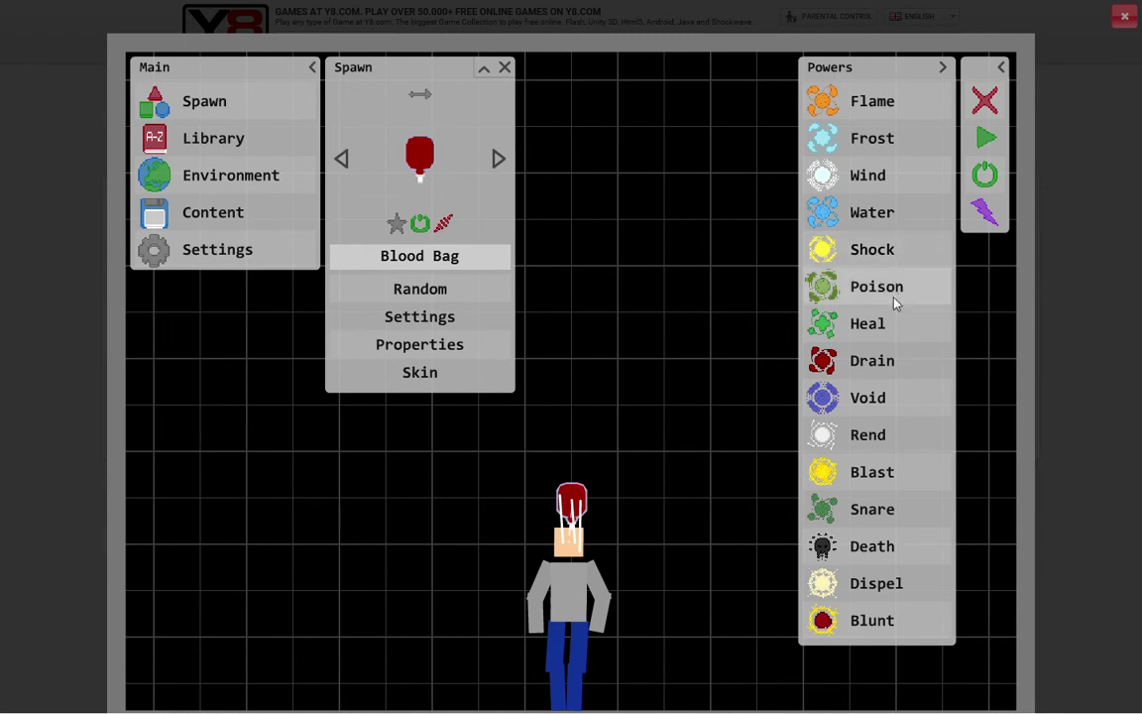
pyautogui.click(873, 546)
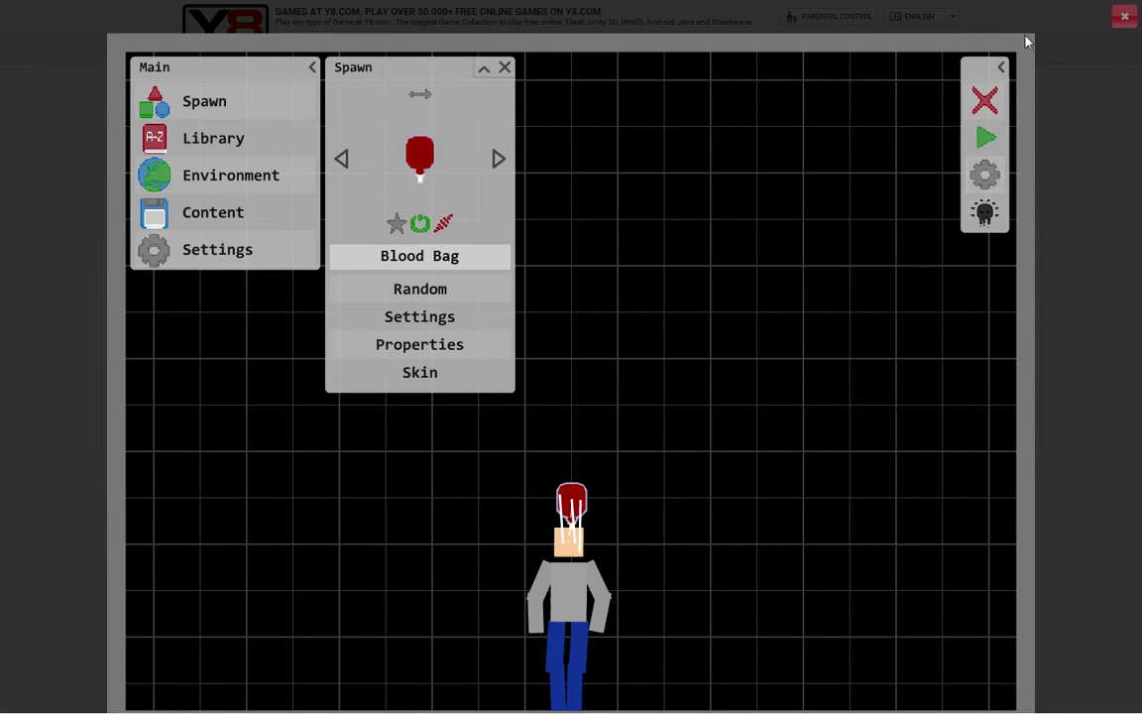
# Step: Play the simulation, set the doll ablaze with Flame, and reset the scene
pyautogui.click(986, 136)
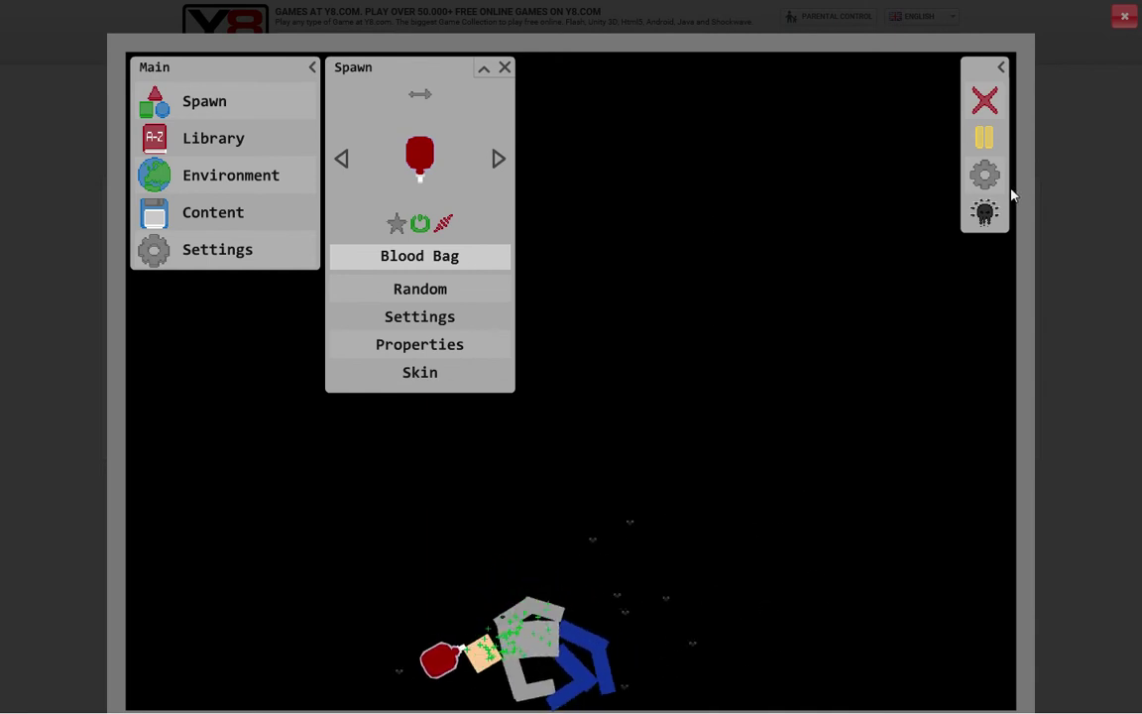
pyautogui.click(984, 212)
pyautogui.click(873, 101)
pyautogui.click(585, 535)
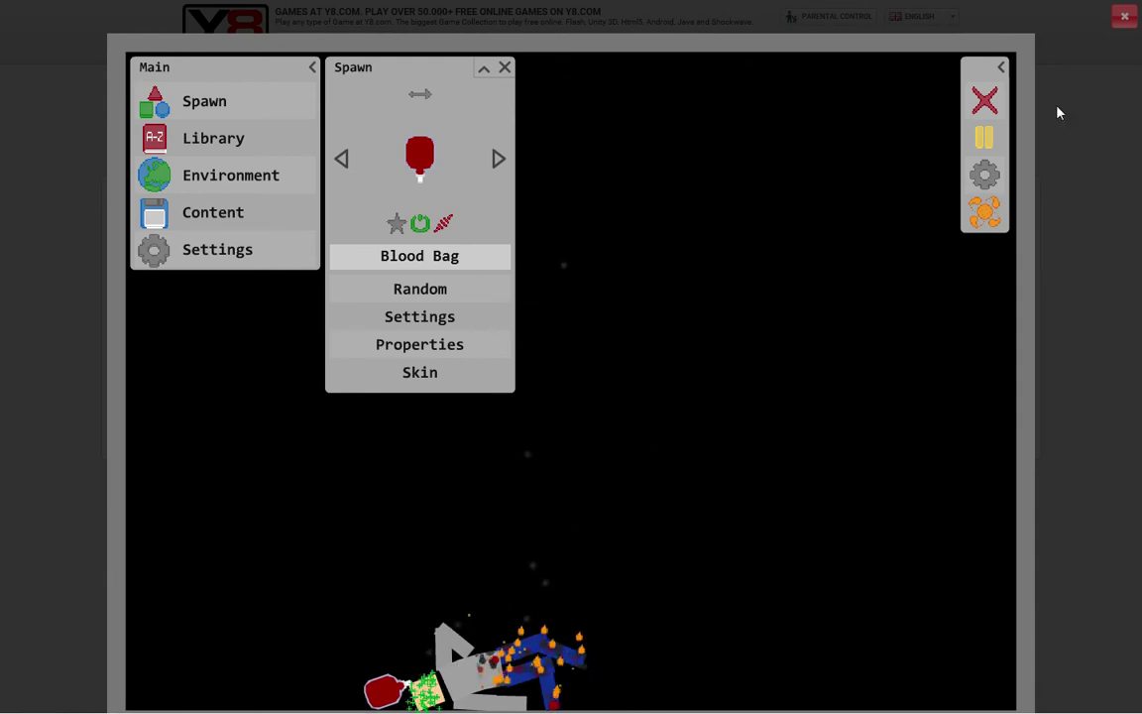
pyautogui.click(986, 101)
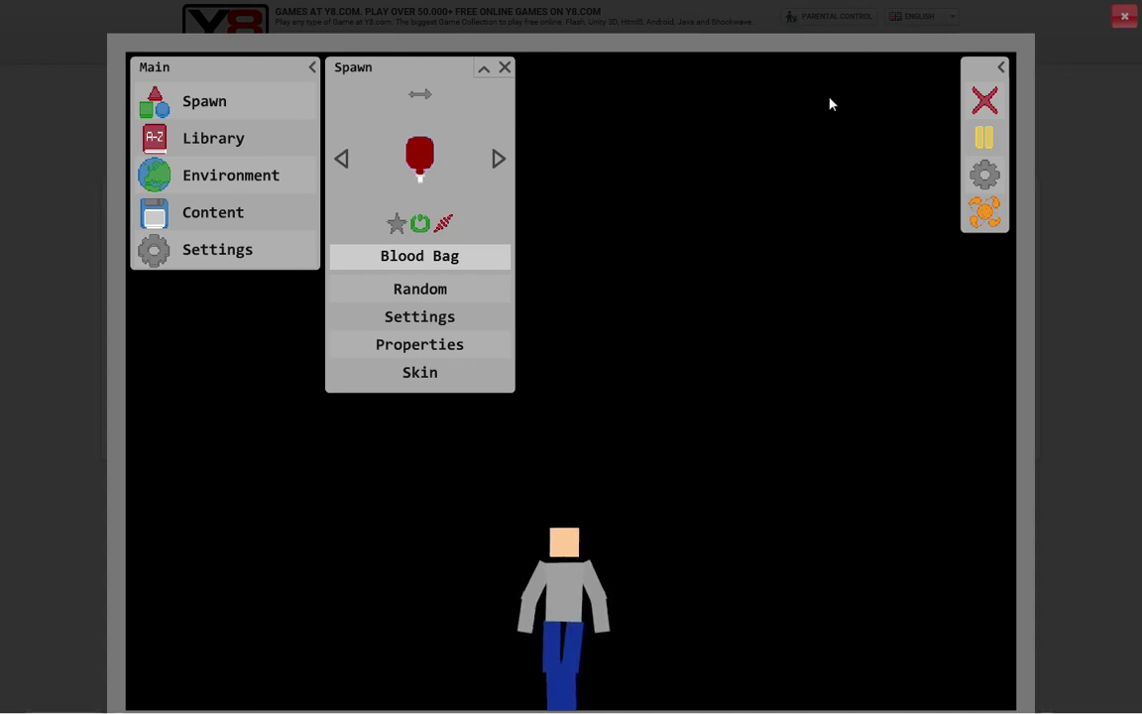
# Step: Close the item spawner, then open and dismiss Content's Save dialog
pyautogui.click(503, 68)
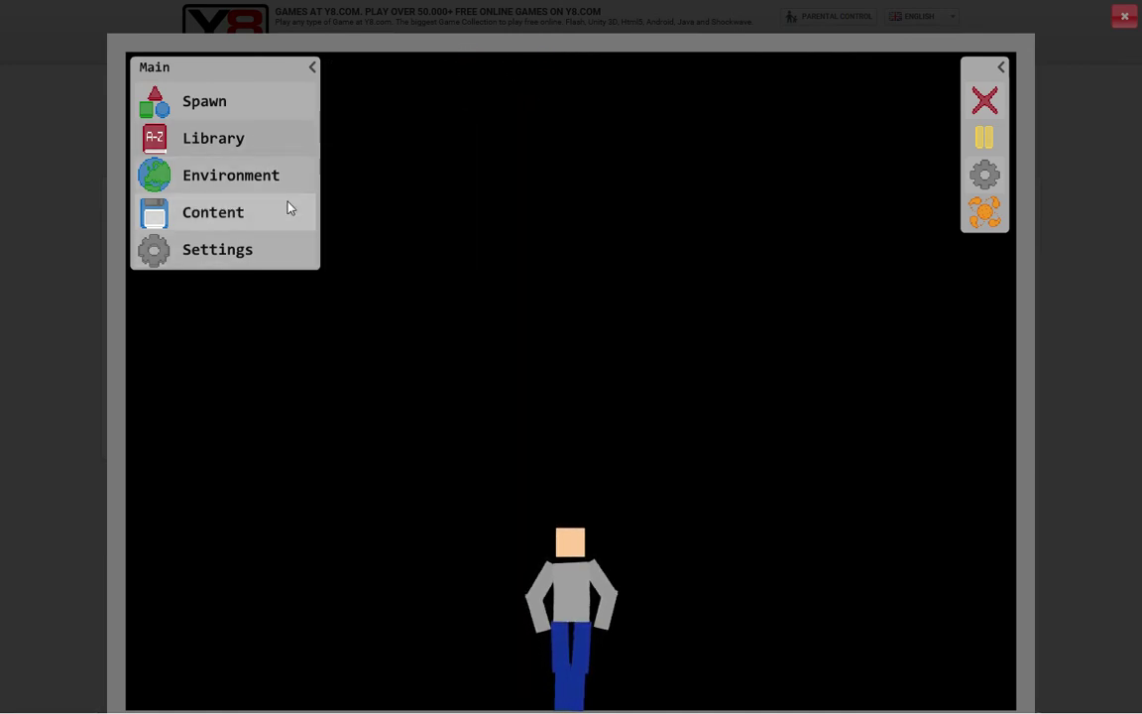
pyautogui.click(263, 212)
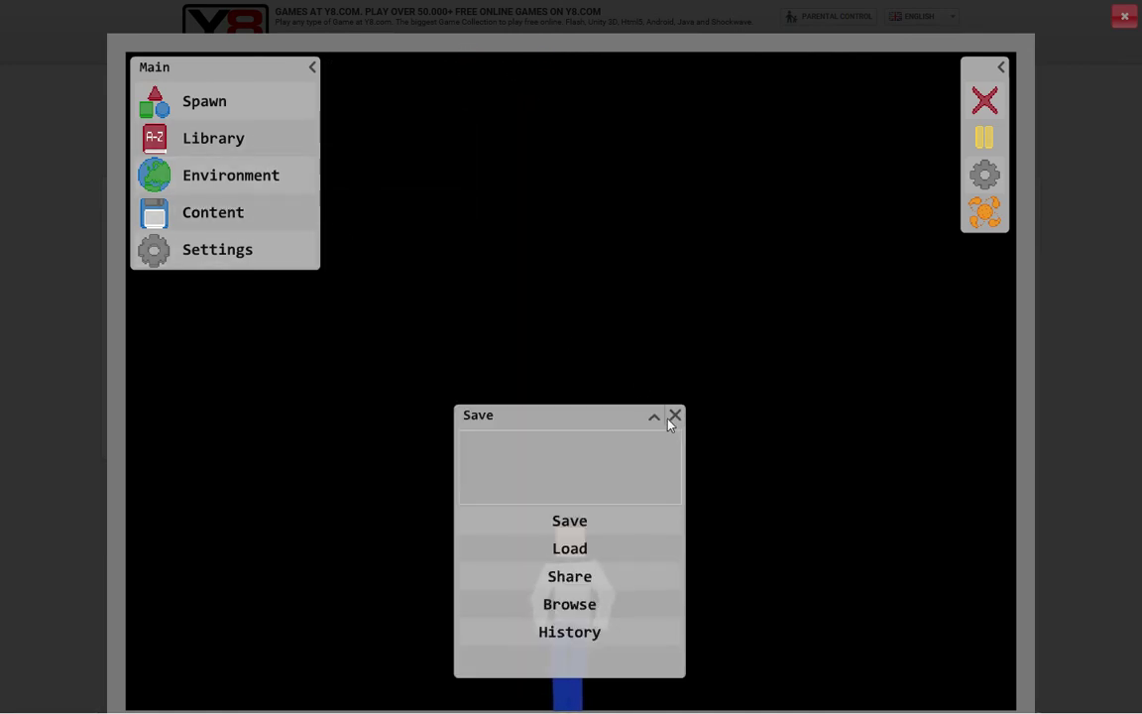
pyautogui.click(675, 416)
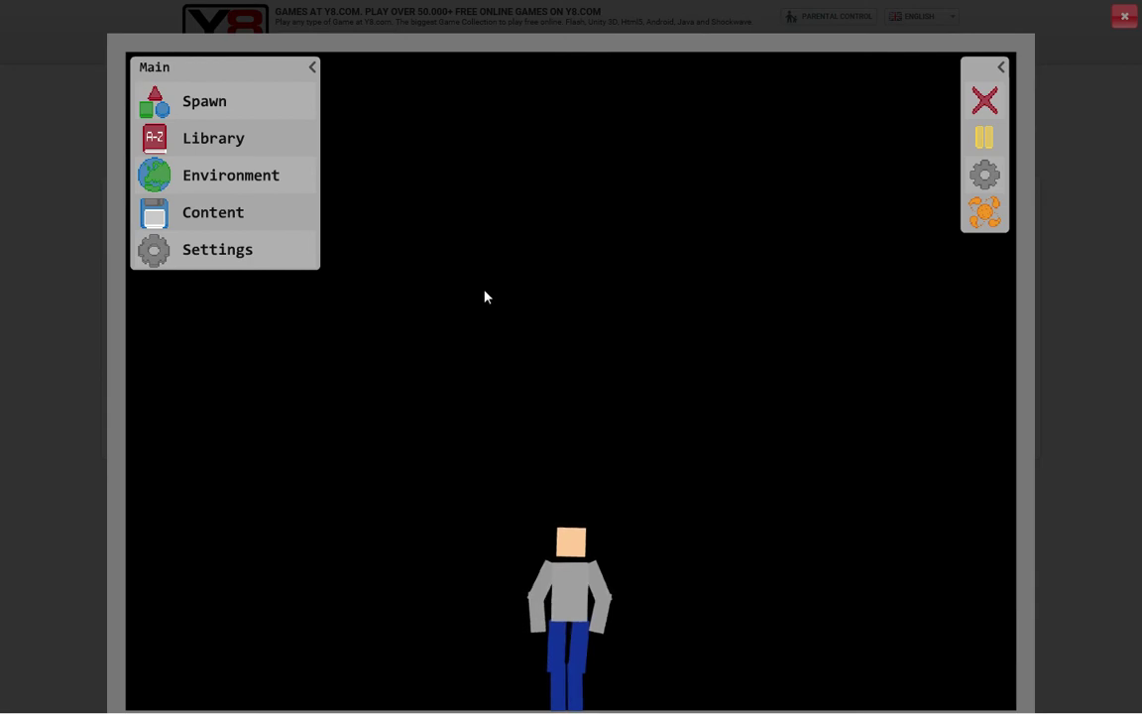
# Step: Switch to the Drag tool and pause the simulation with the doll alone
pyautogui.click(983, 176)
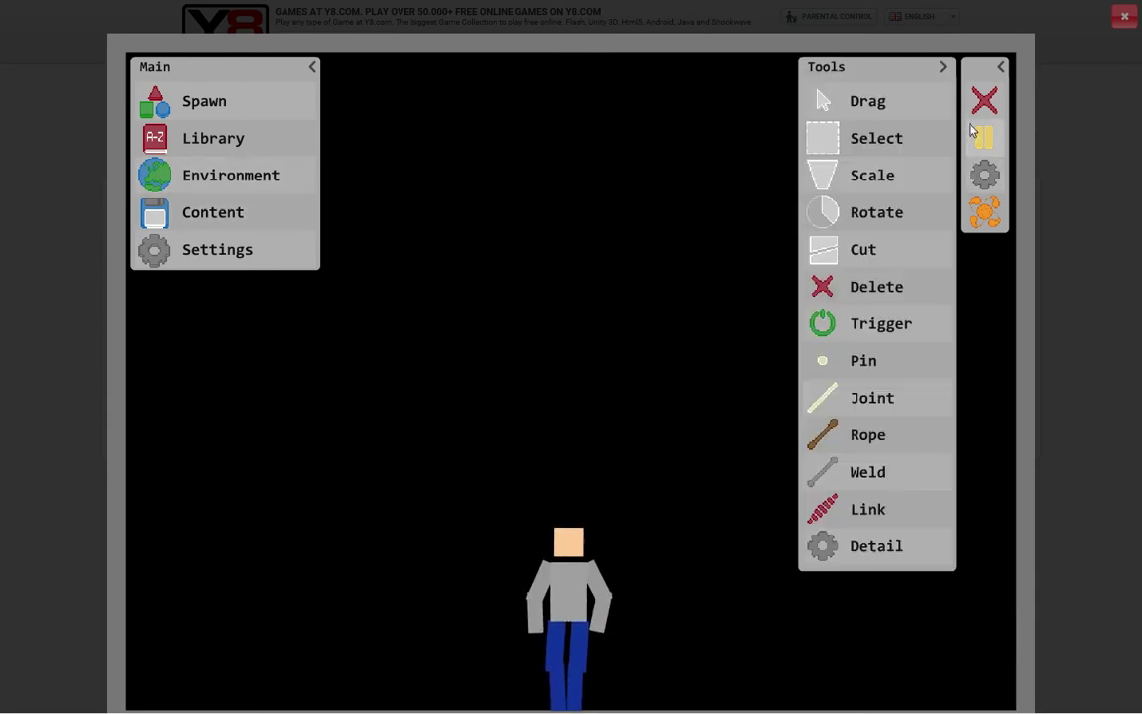
pyautogui.click(853, 101)
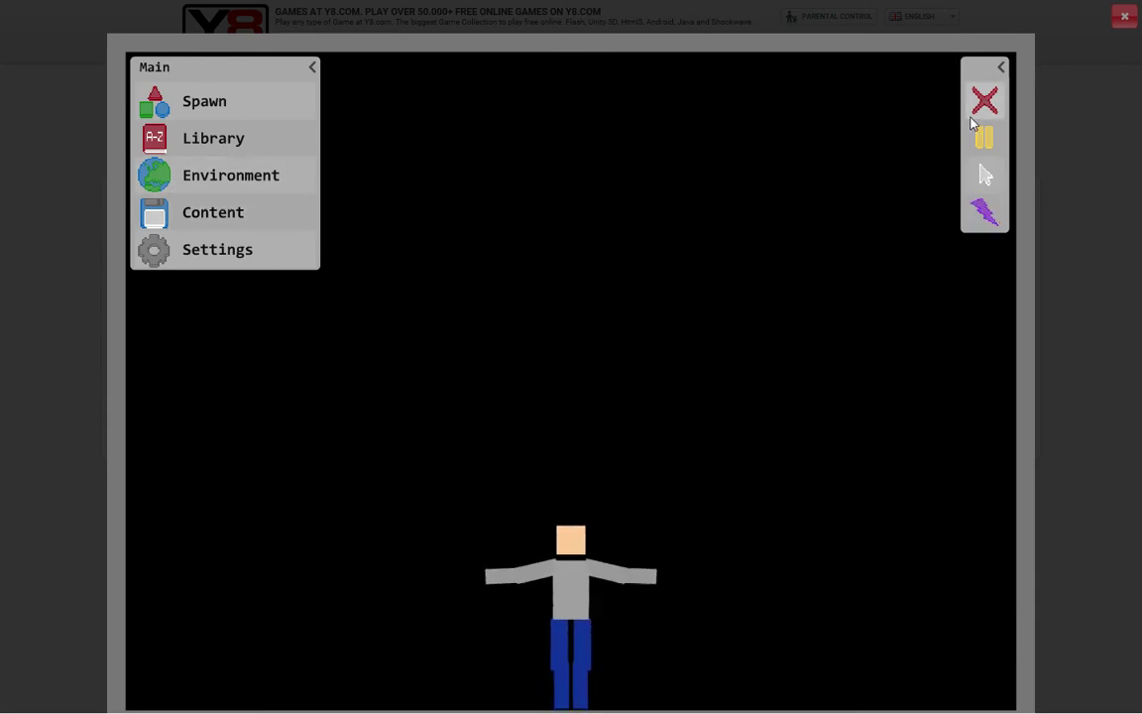
pyautogui.click(984, 138)
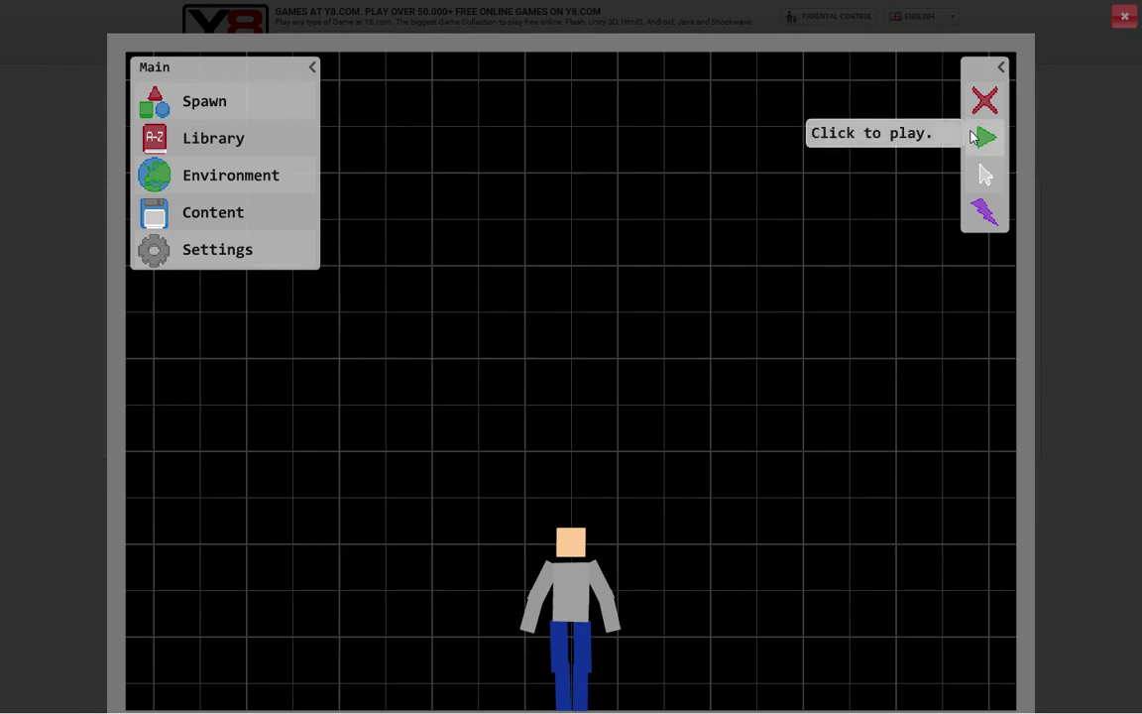